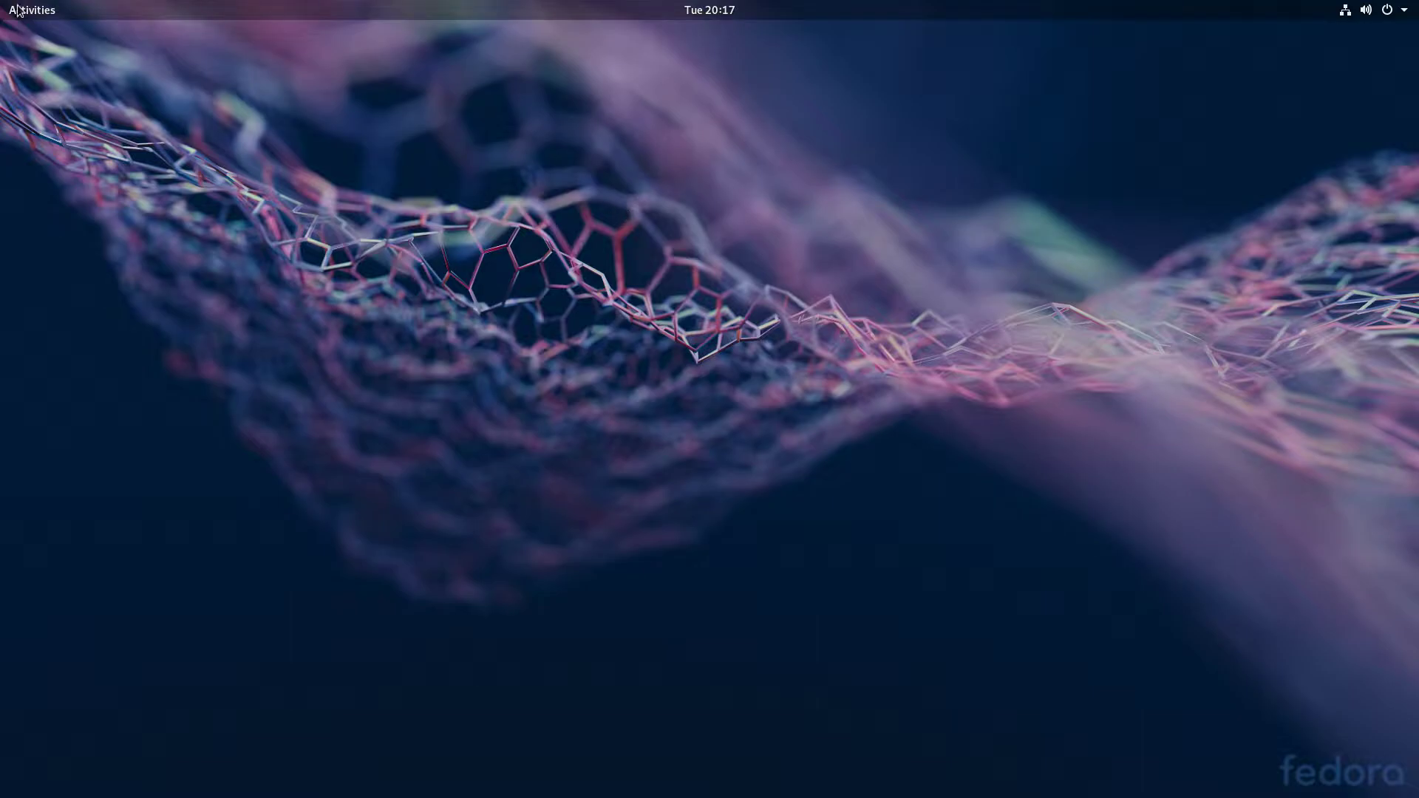
mouse_move(4, 4)
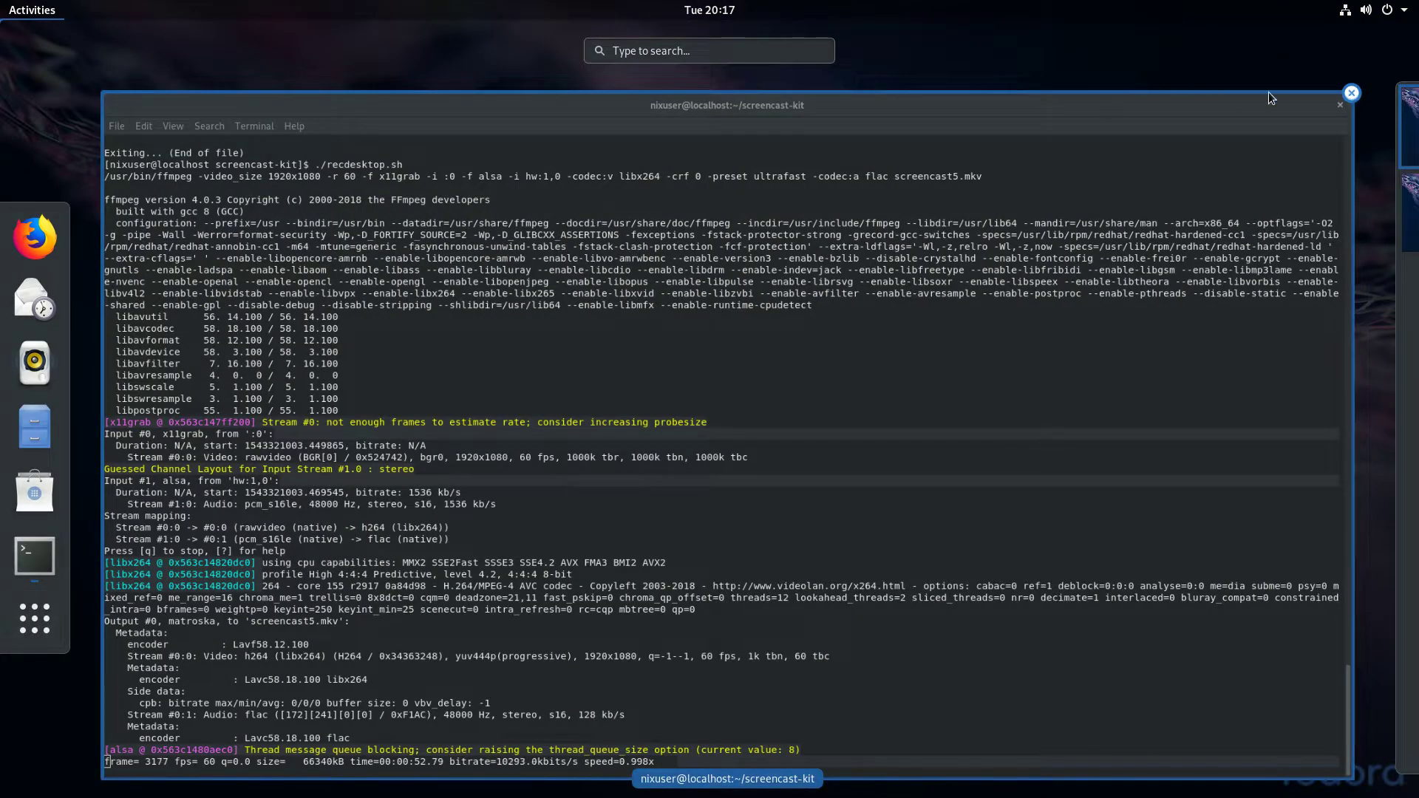
click(9, 625)
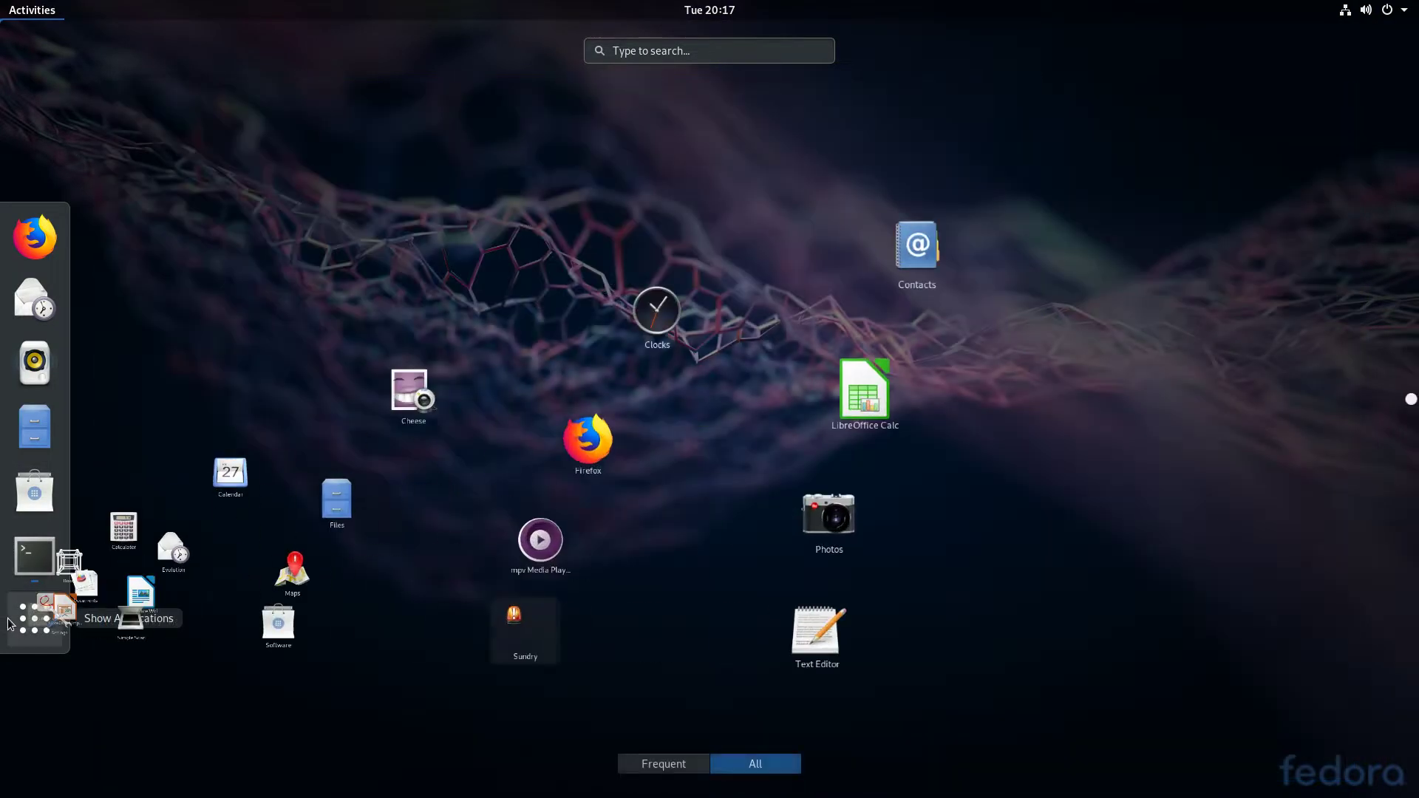
click(35, 555)
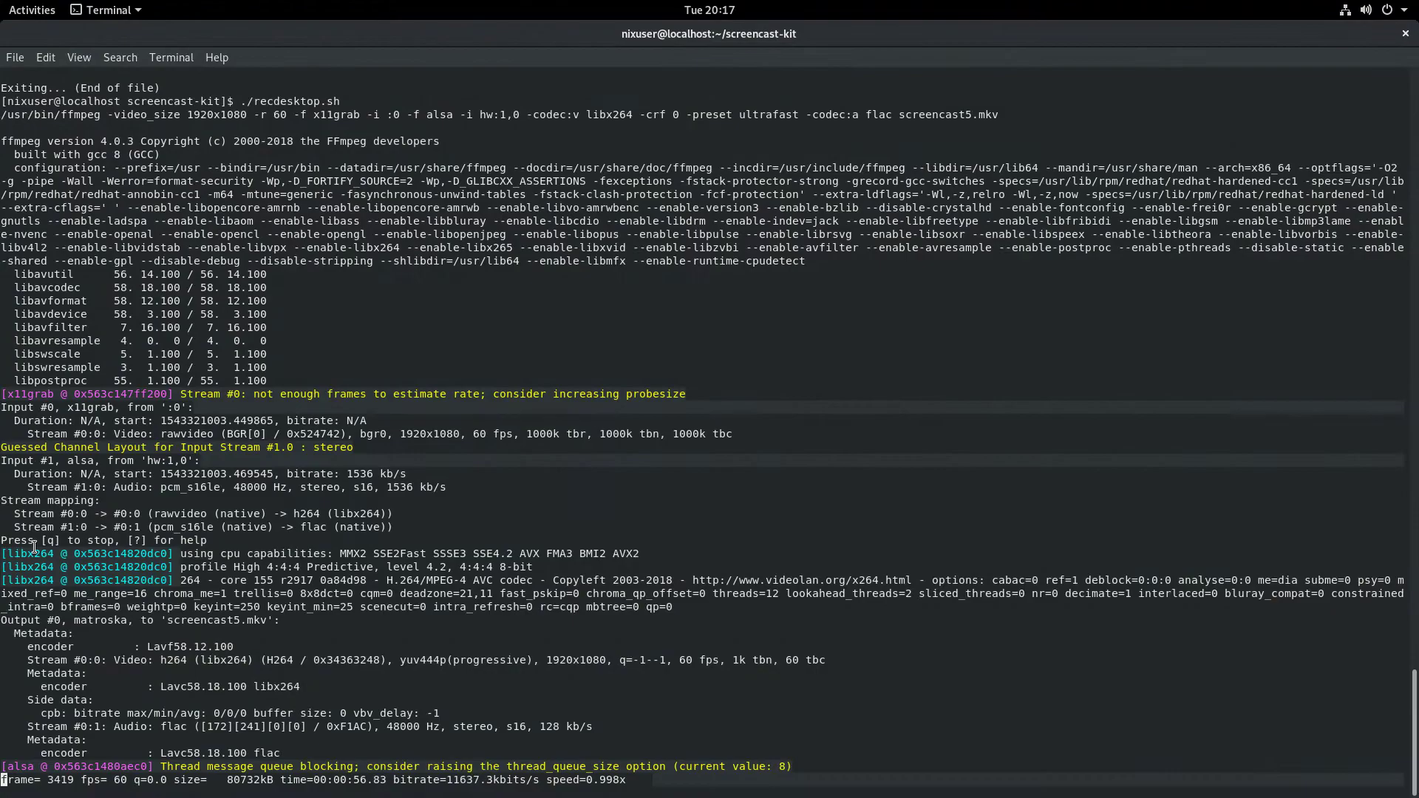
Launch the system Settings and show the About page with the Fedora version and hardware details
mouse_move(5, 4)
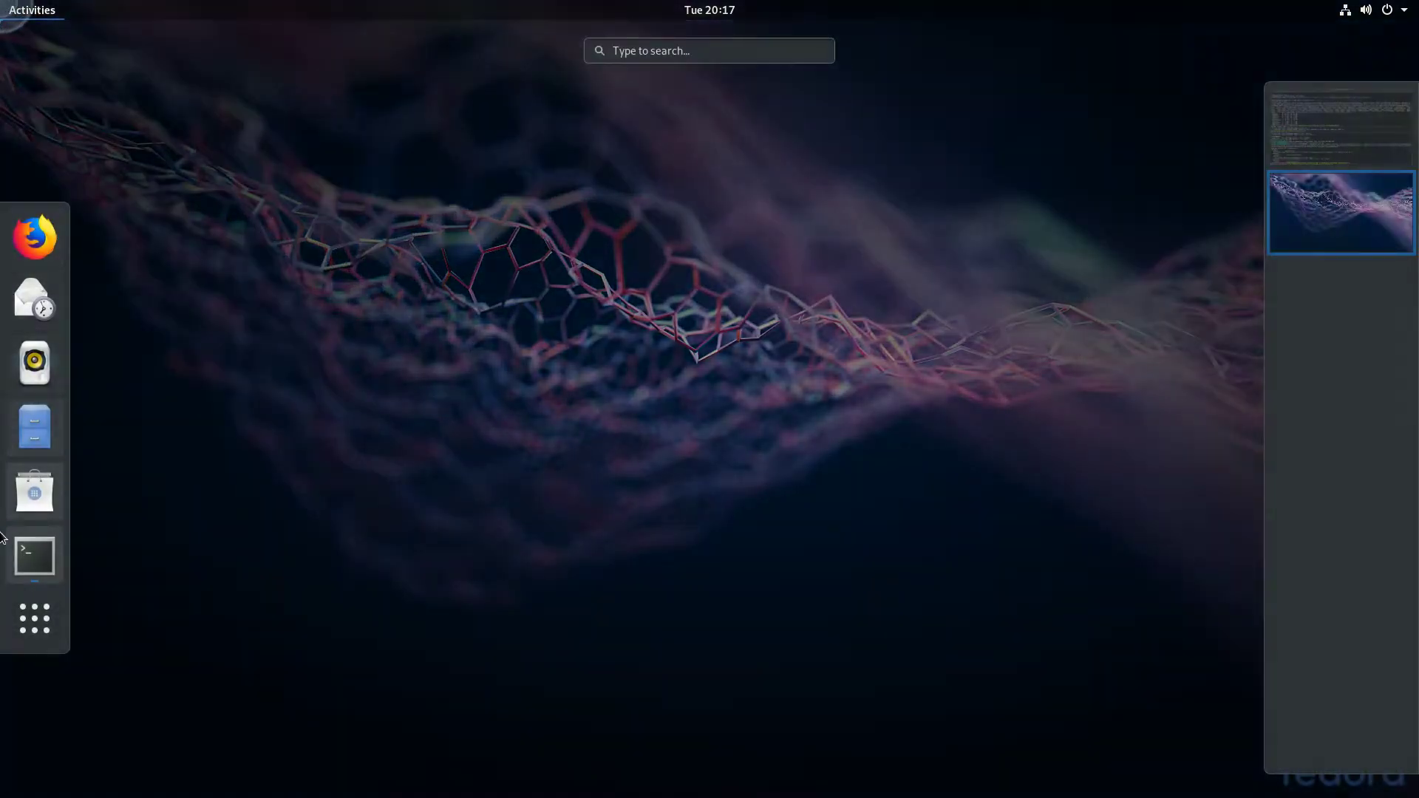
click(34, 618)
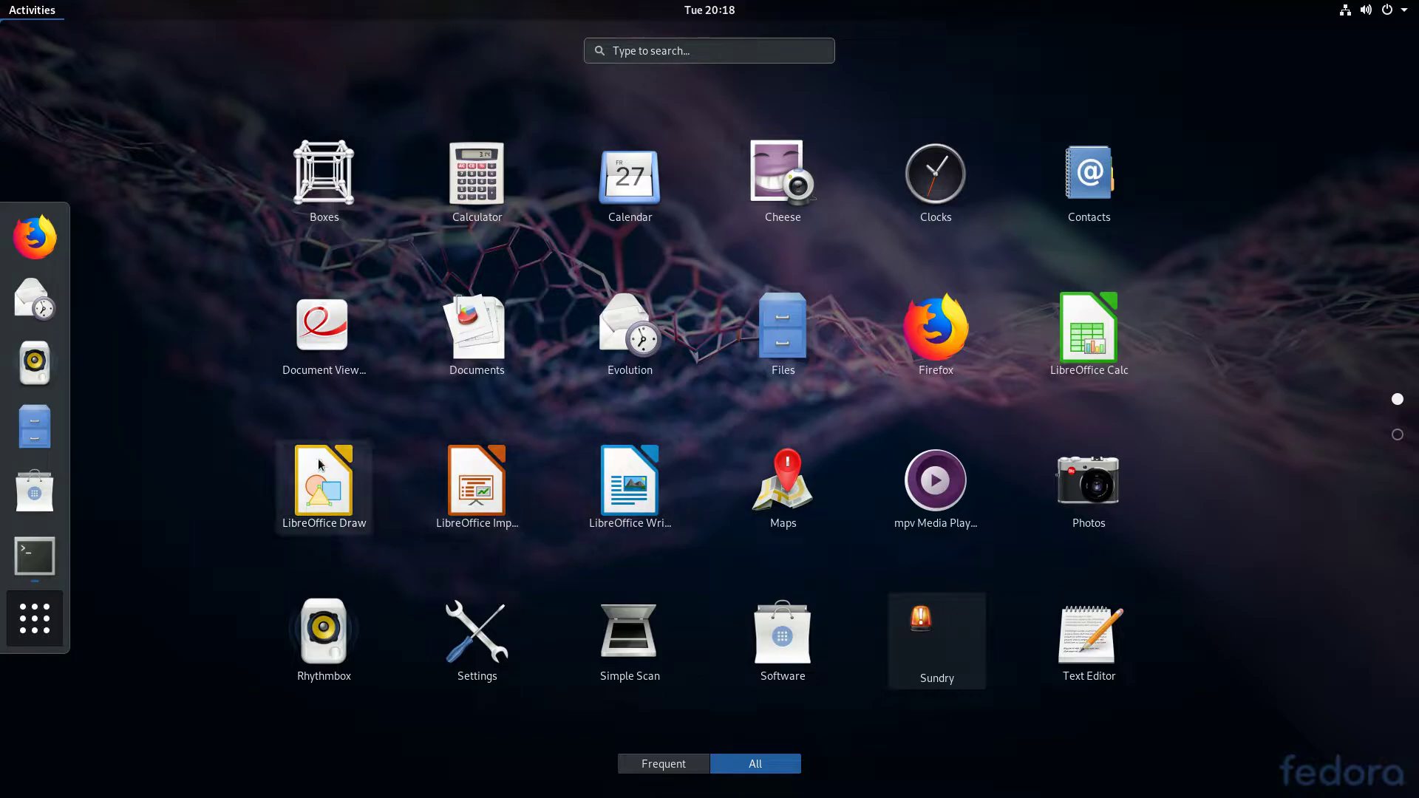
click(515, 654)
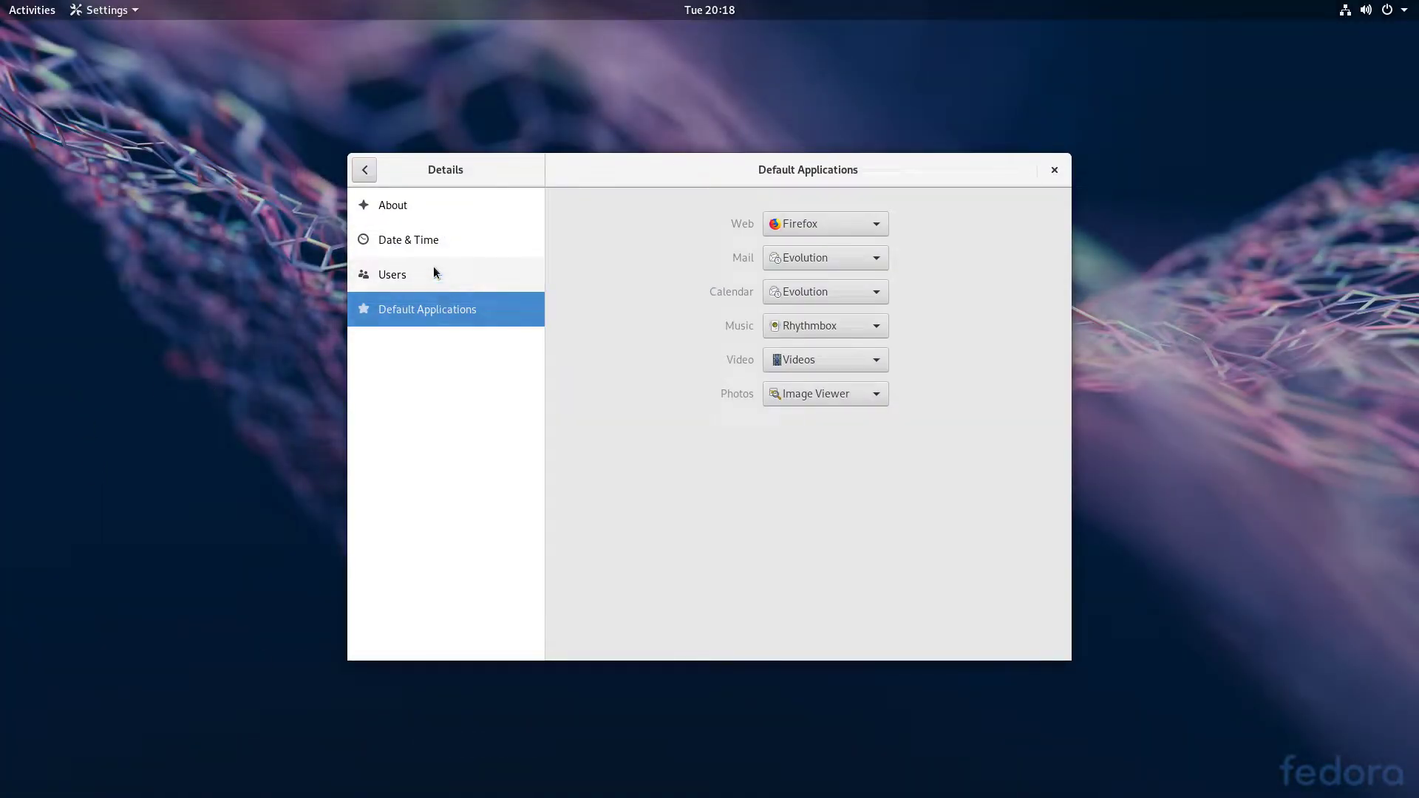
click(416, 206)
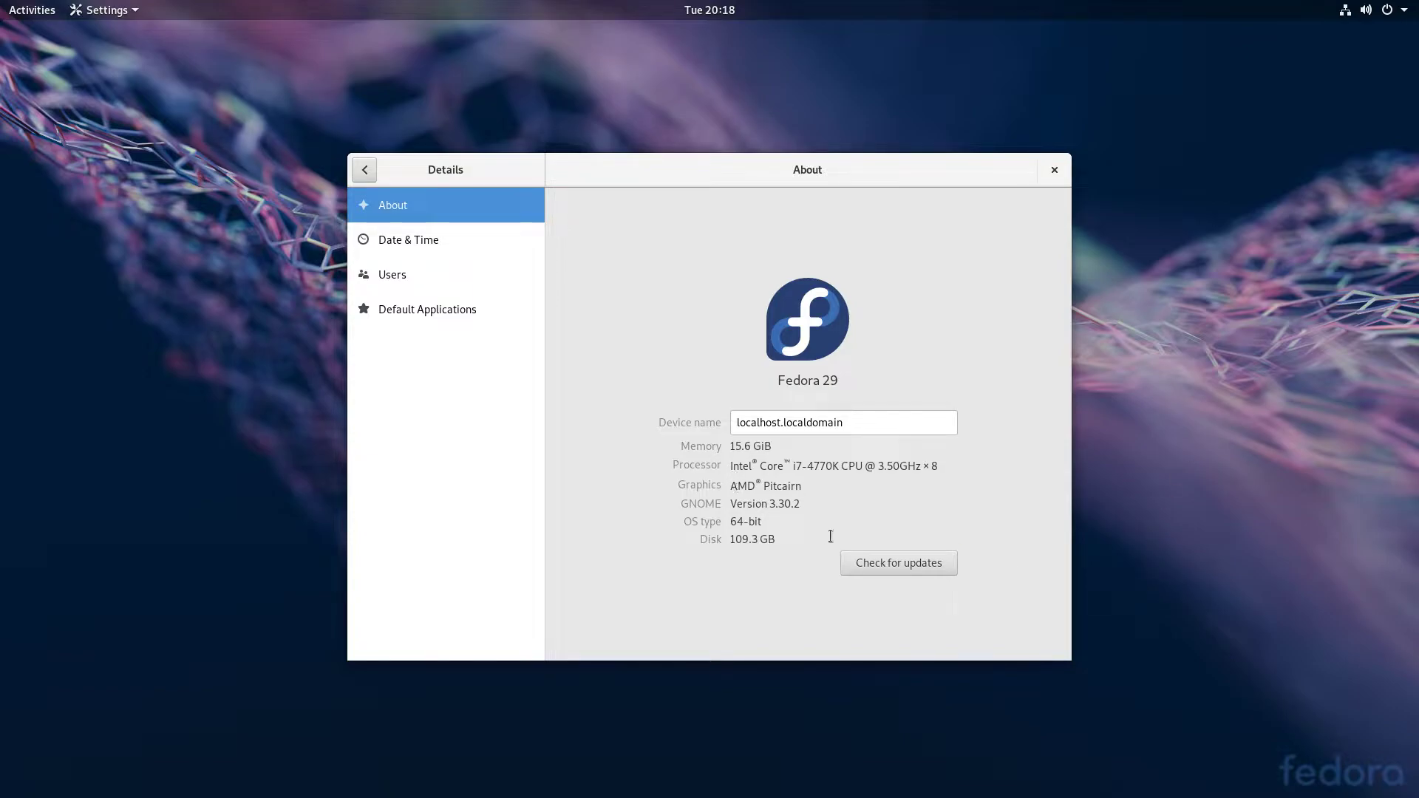
Highlight the GNOME version entry on the About page
mouse_move(0, 0)
click(649, 391)
drag(769, 503, 730, 491)
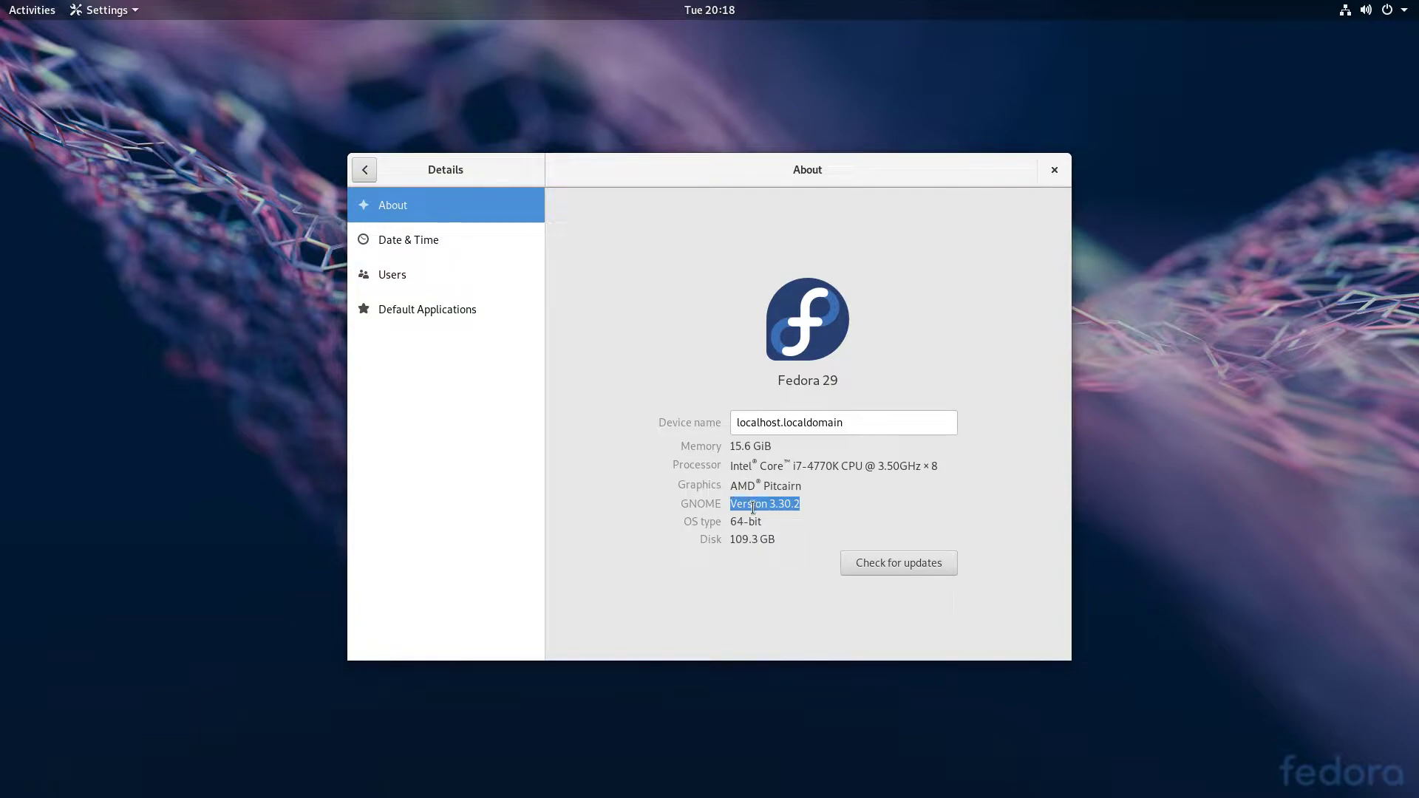
double_click(757, 504)
mouse_move(1, 1)
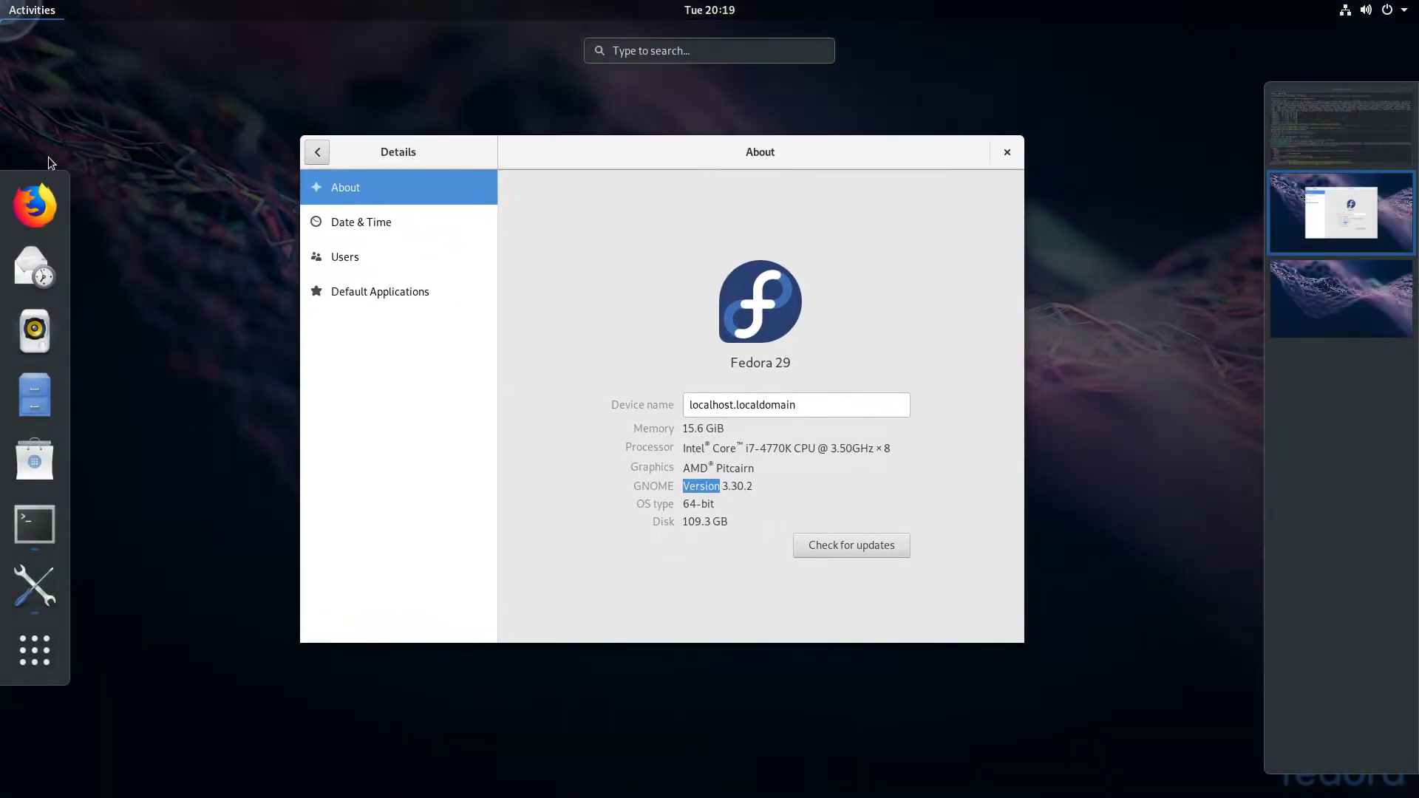
click(37, 220)
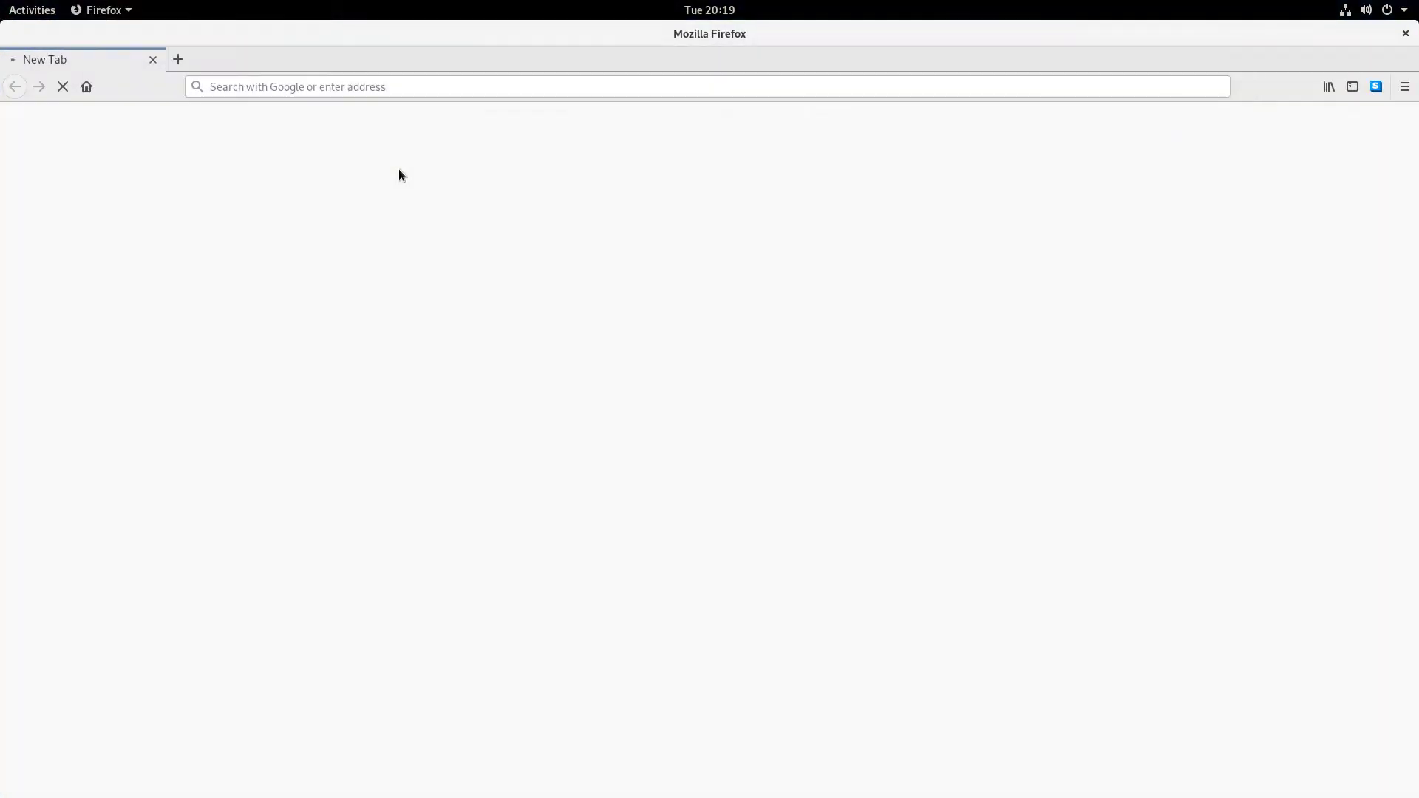
click(394, 84)
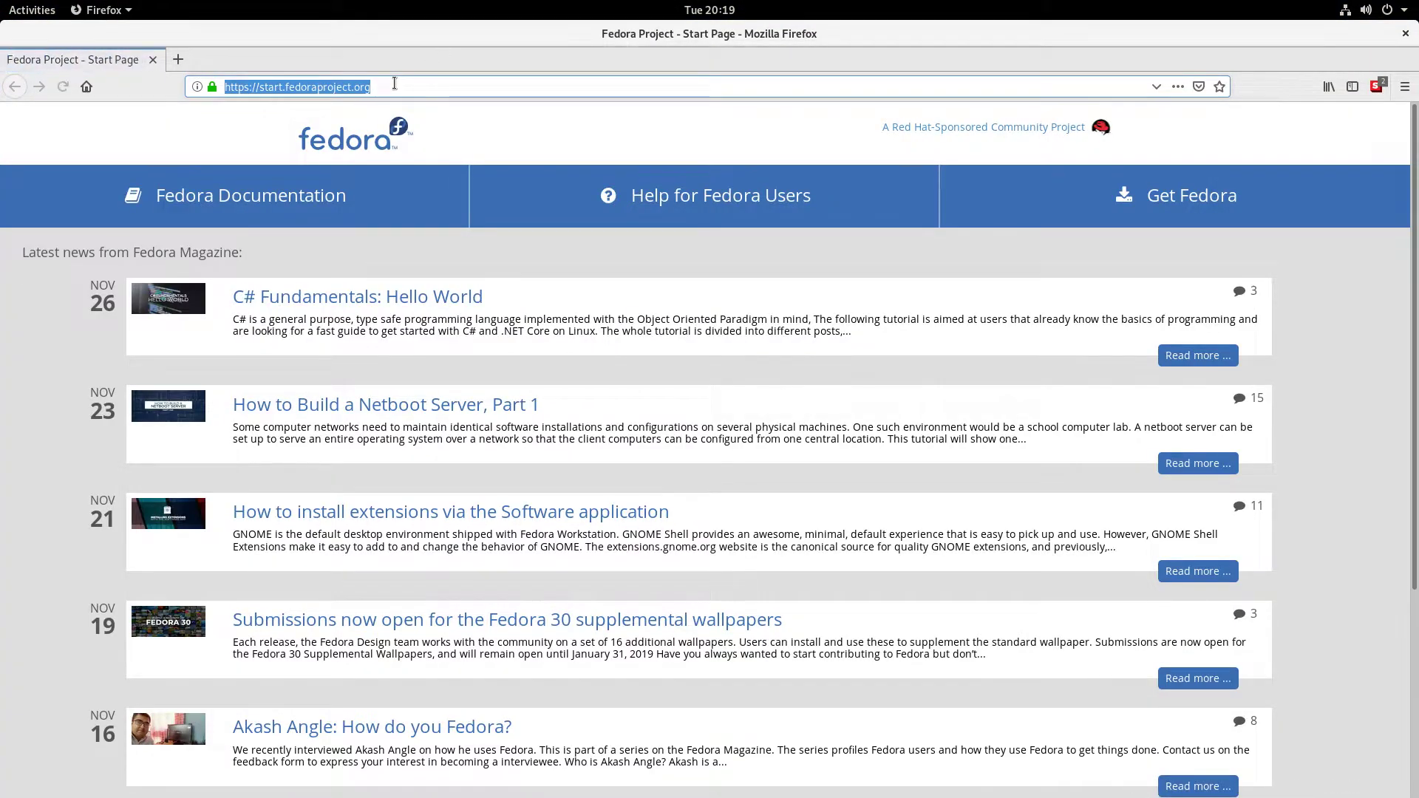
text(wikipedi)
key(Return)
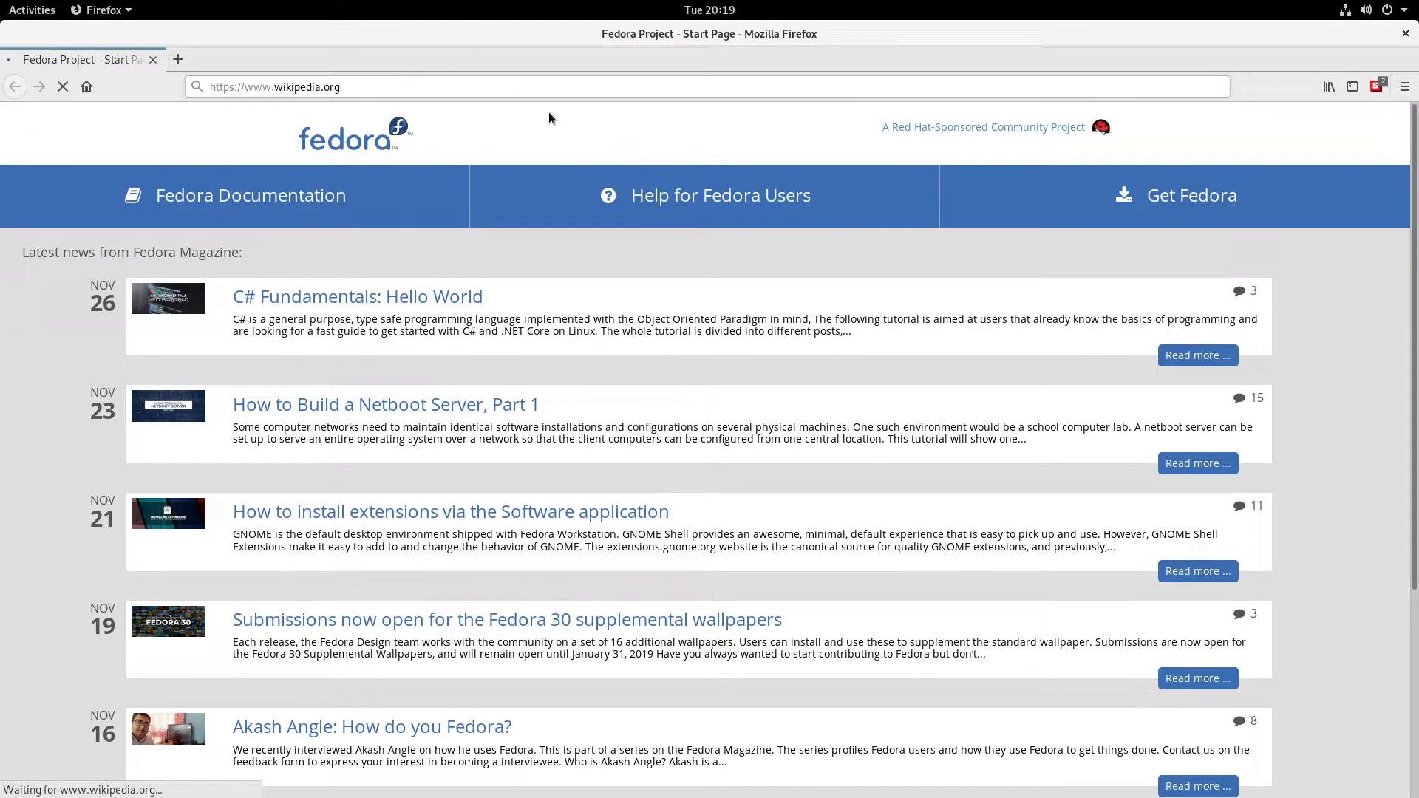
Search Wikipedia for "fedora linux" and open the article Fedora (operating system)
text(fedora )
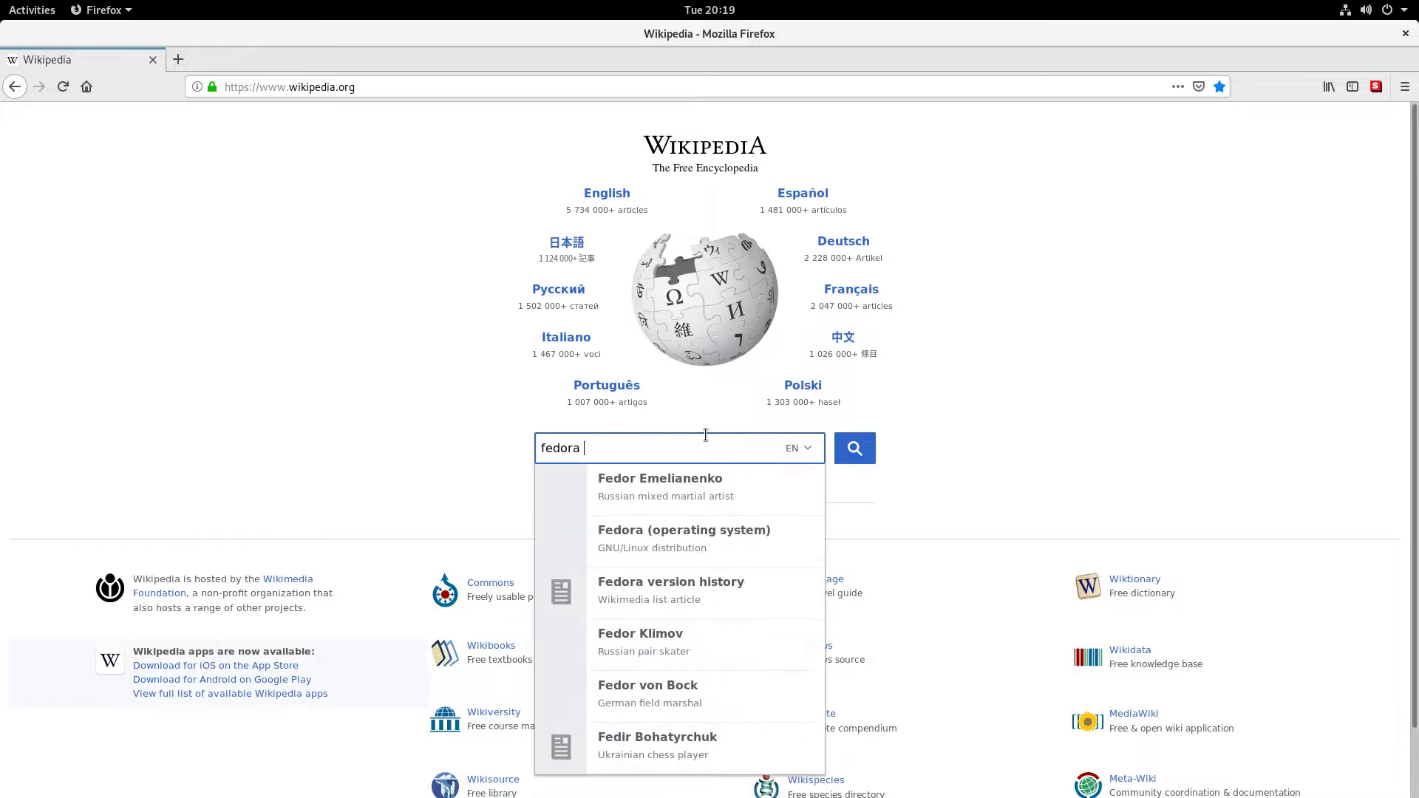
text(linux)
click(655, 482)
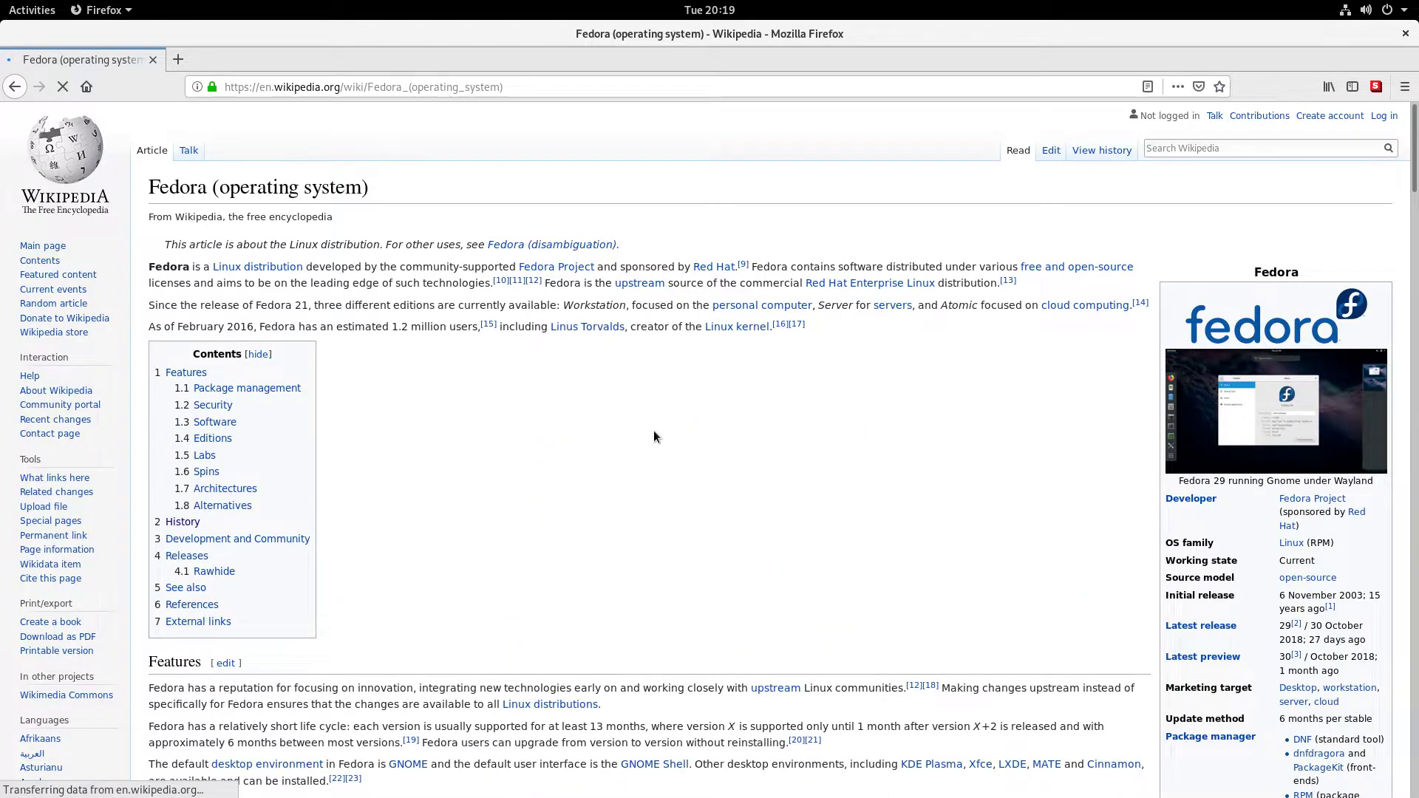
Go to the article's History section and examine the release date of Fedora 29 in the version table
click(182, 522)
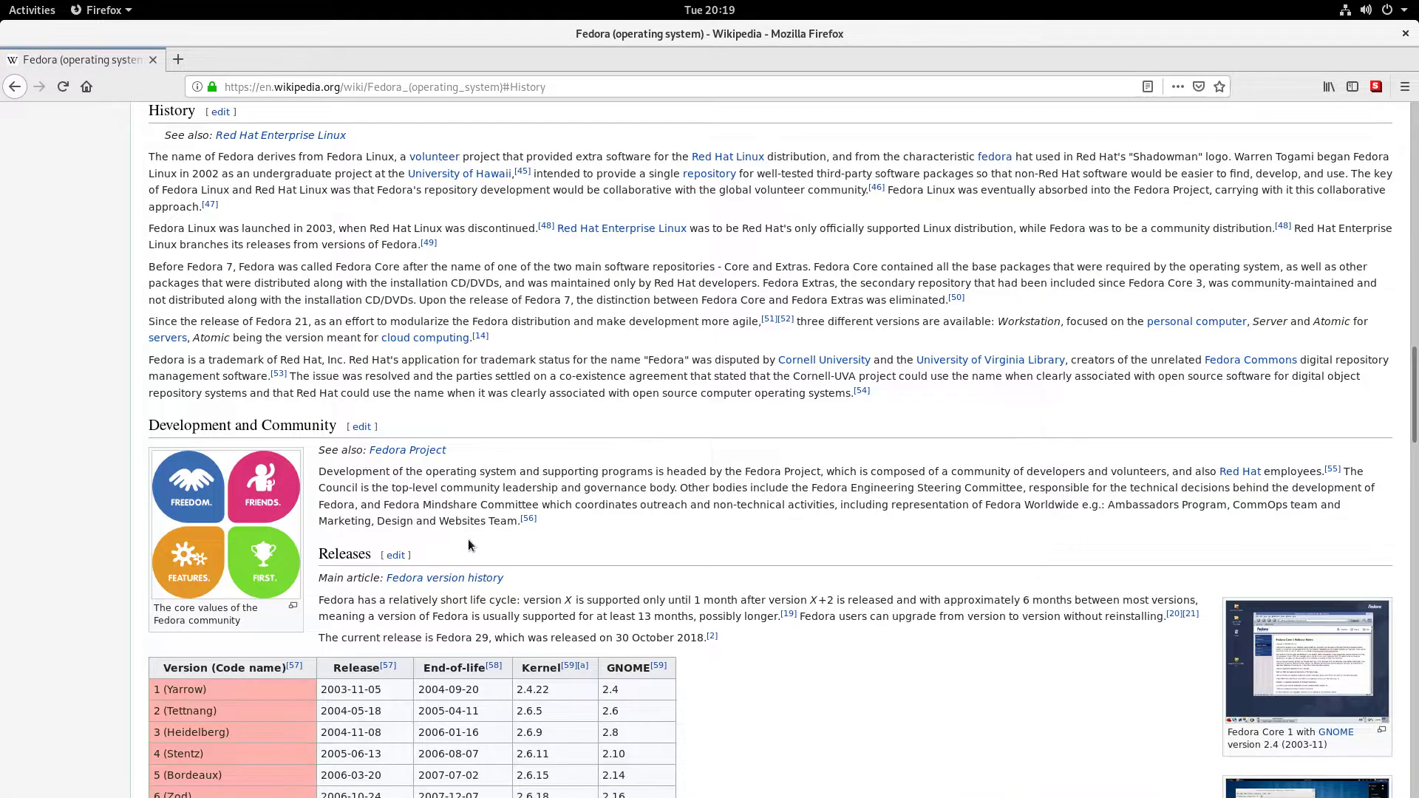
scroll(468, 539, down, 3)
scroll(468, 539, down, 8)
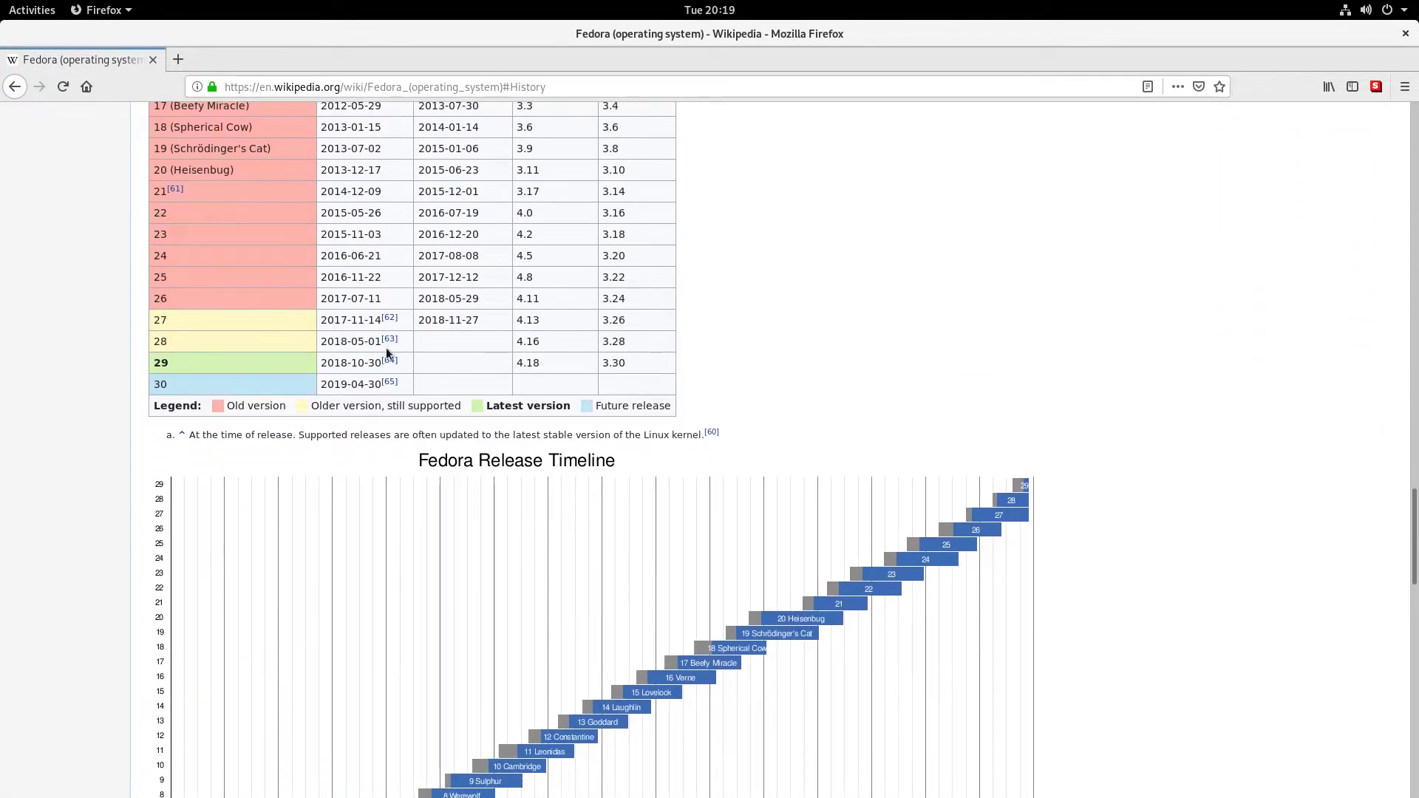
scroll(450, 370, up, 2)
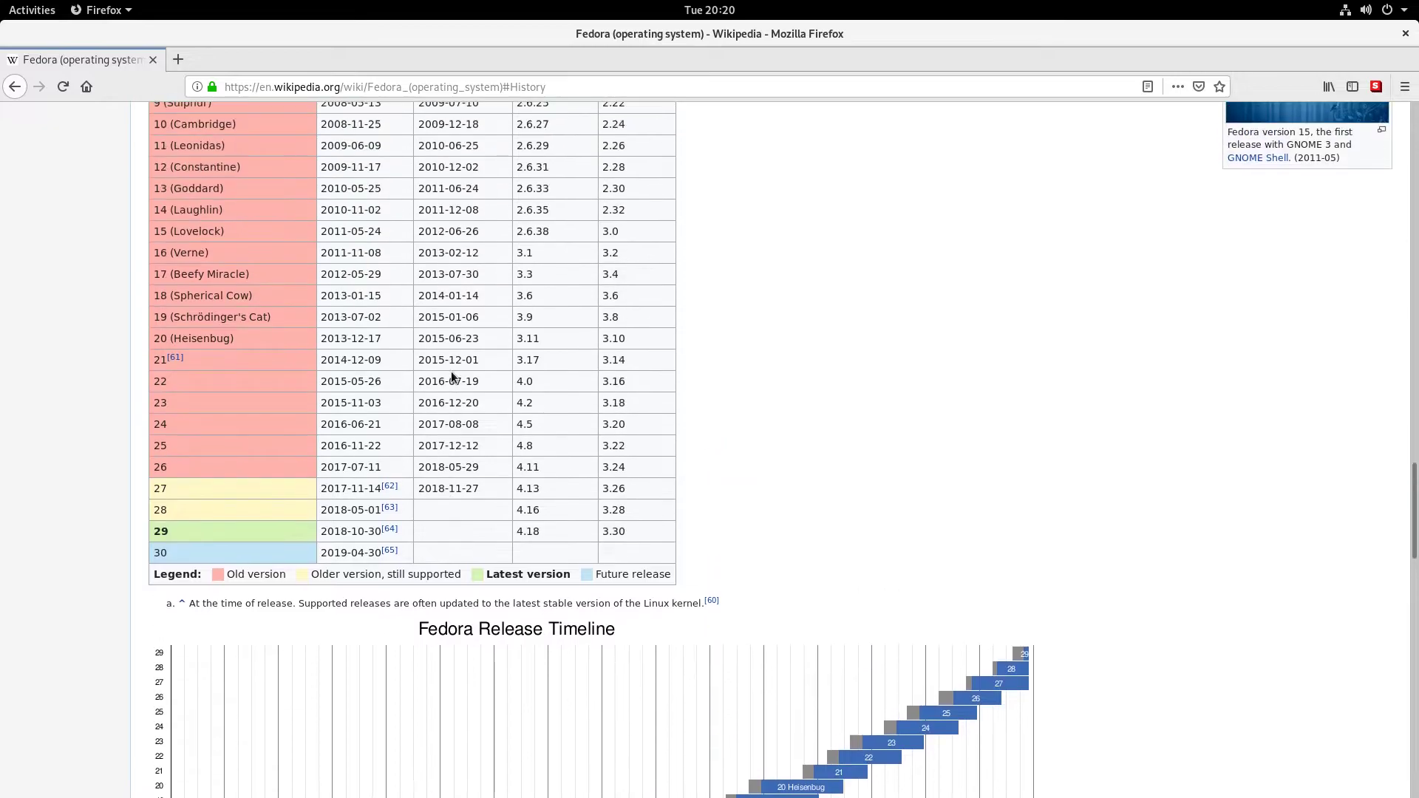
drag(334, 532, 348, 533)
Unmaximize the Firefox window and minimize both it and the Settings window
right_click(561, 25)
click(589, 77)
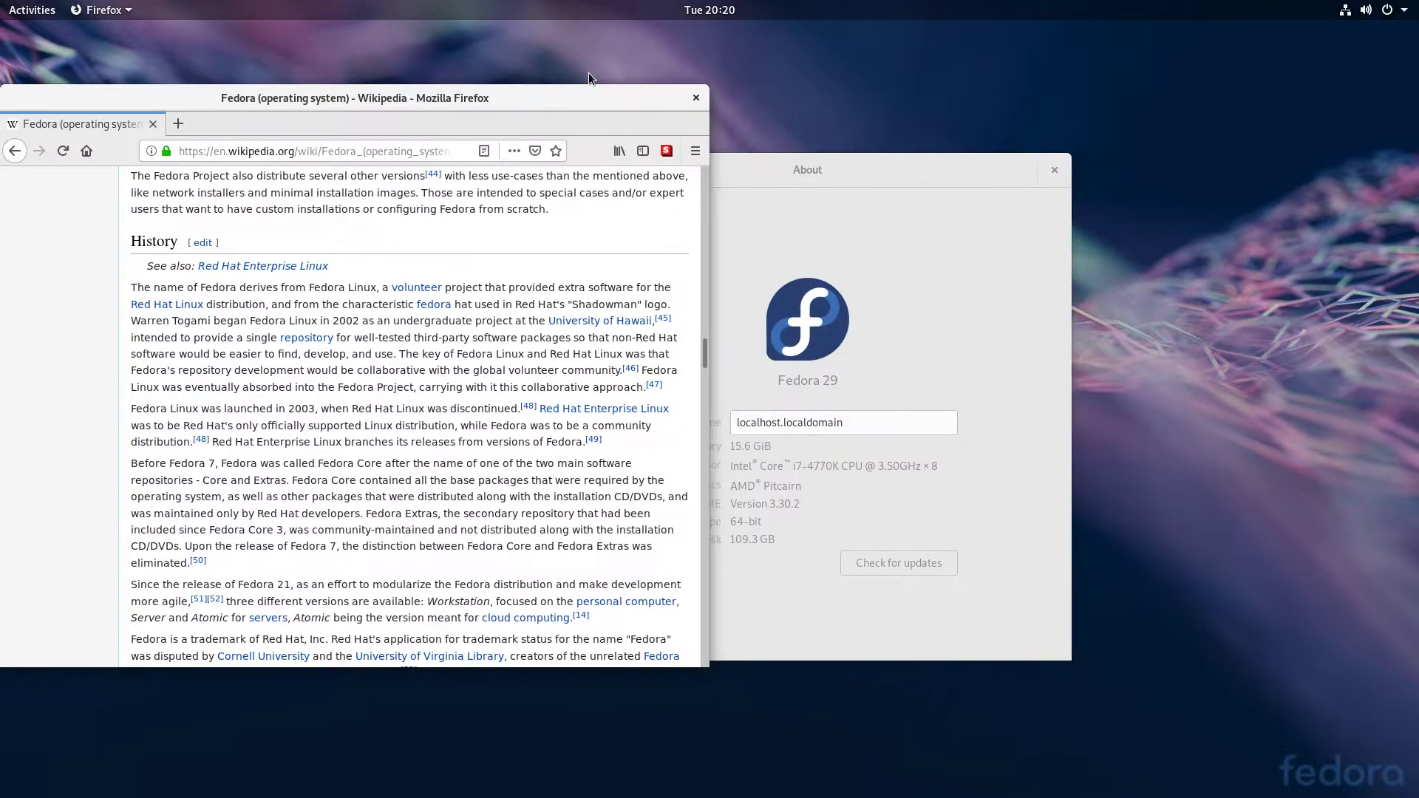
right_click(578, 99)
click(612, 132)
right_click(685, 171)
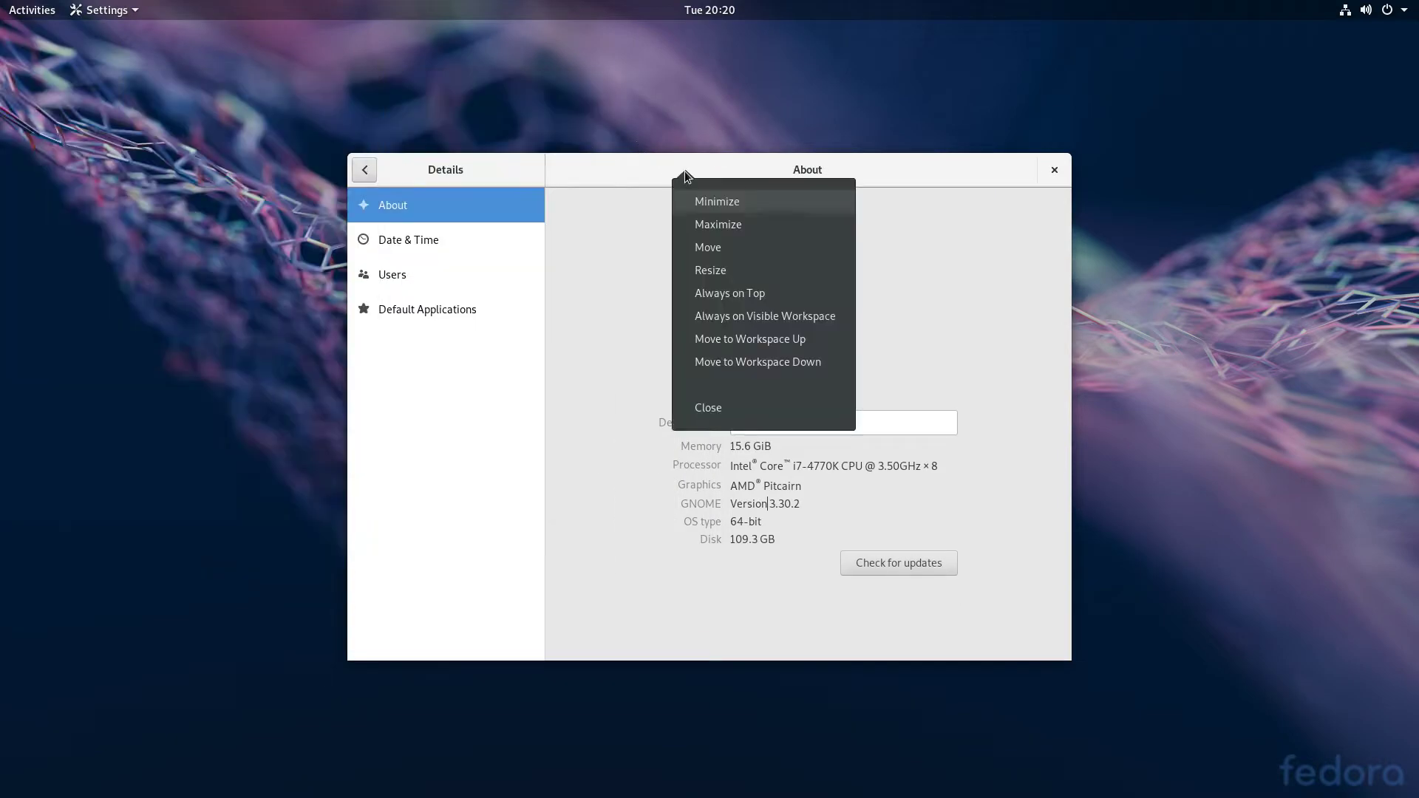
click(688, 199)
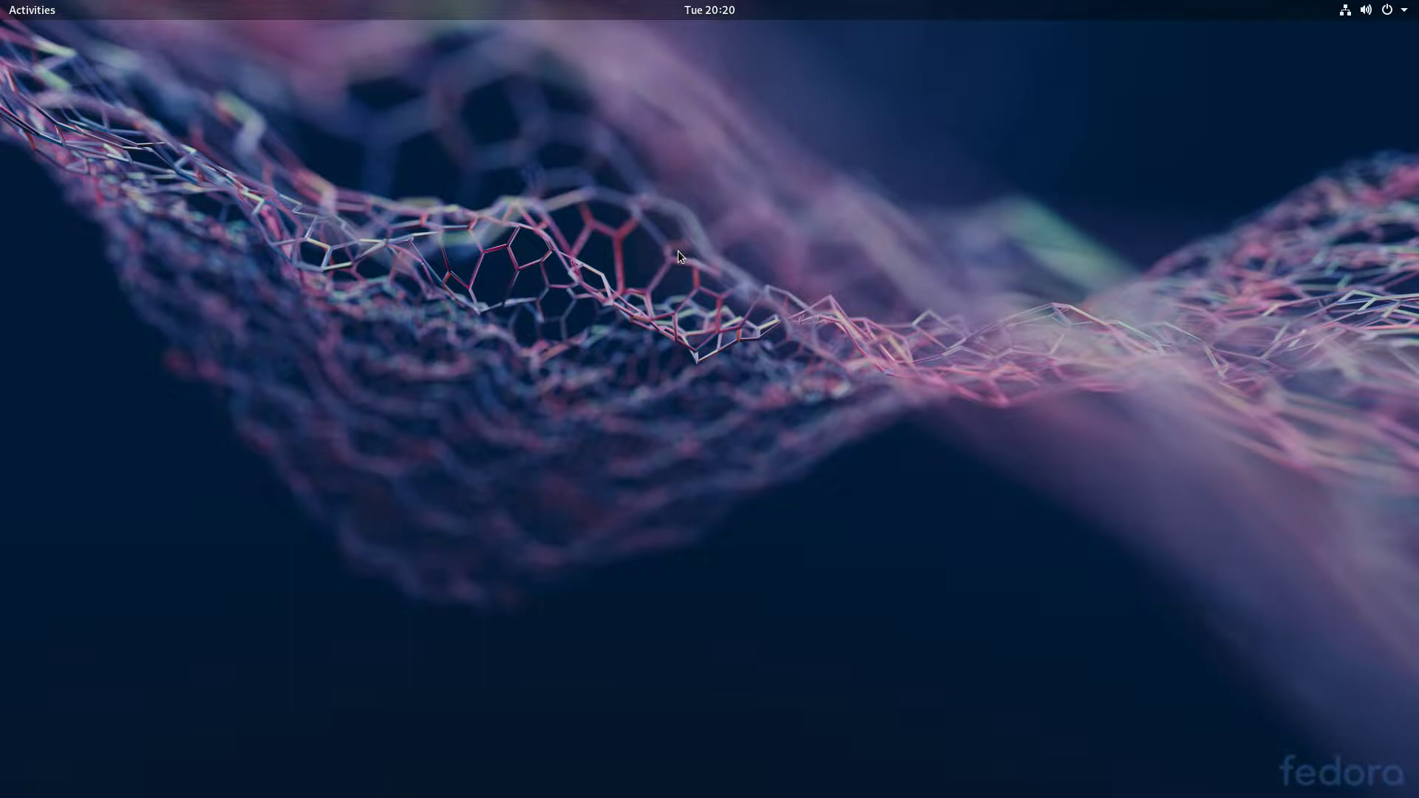
Bring back the minimized Firefox window and maximize it
mouse_move(2, 2)
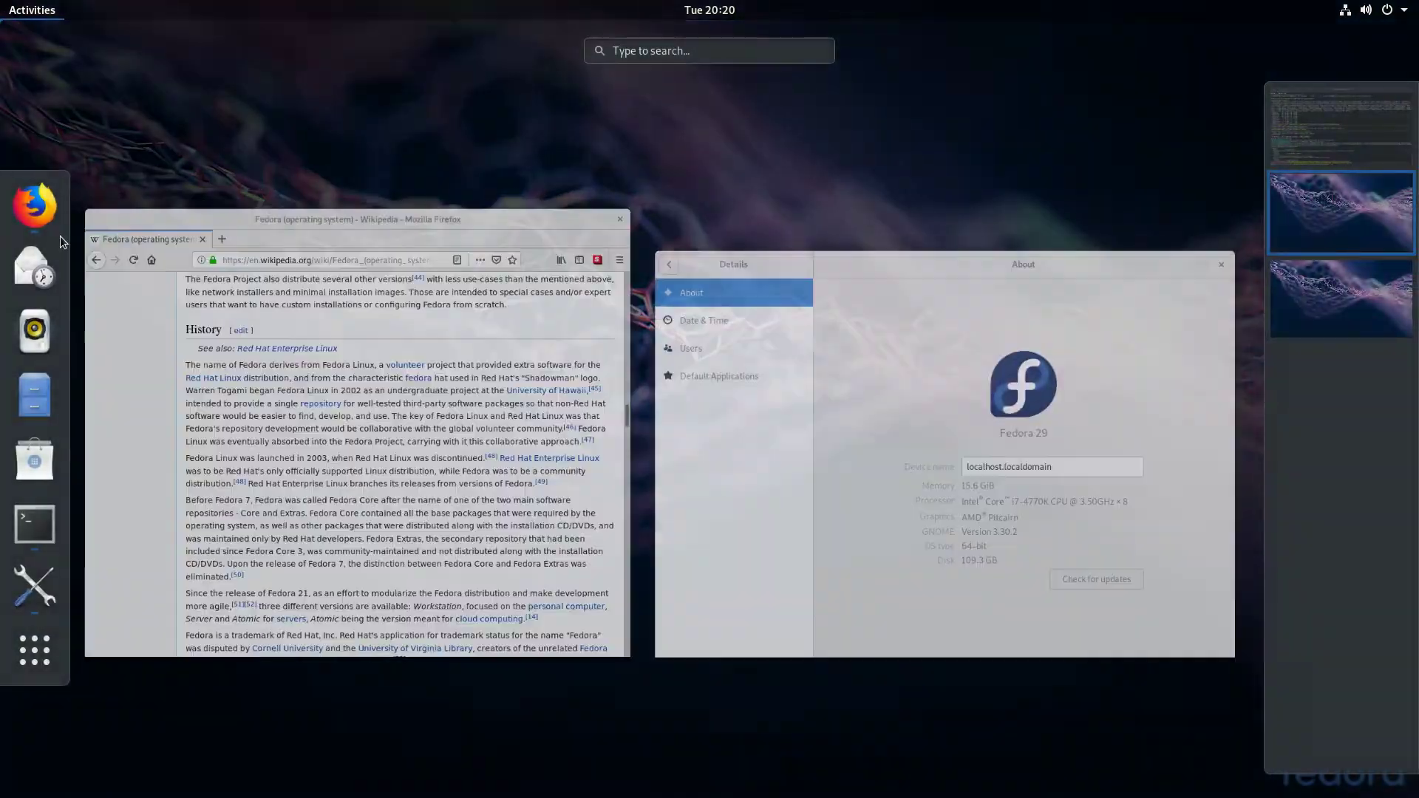
click(51, 198)
double_click(377, 107)
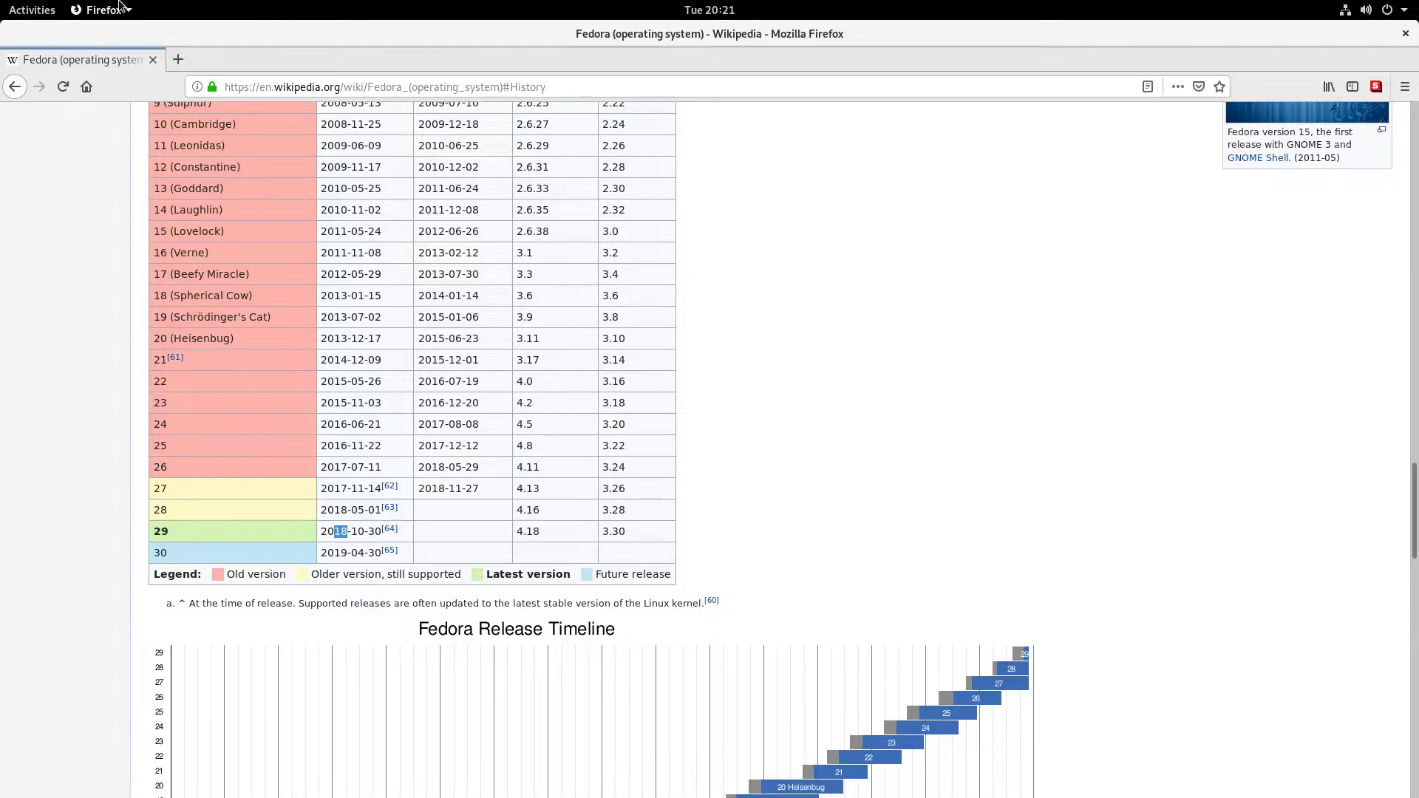
Show Firefox's window options, leave them unused, and launch Evolution
right_click(606, 29)
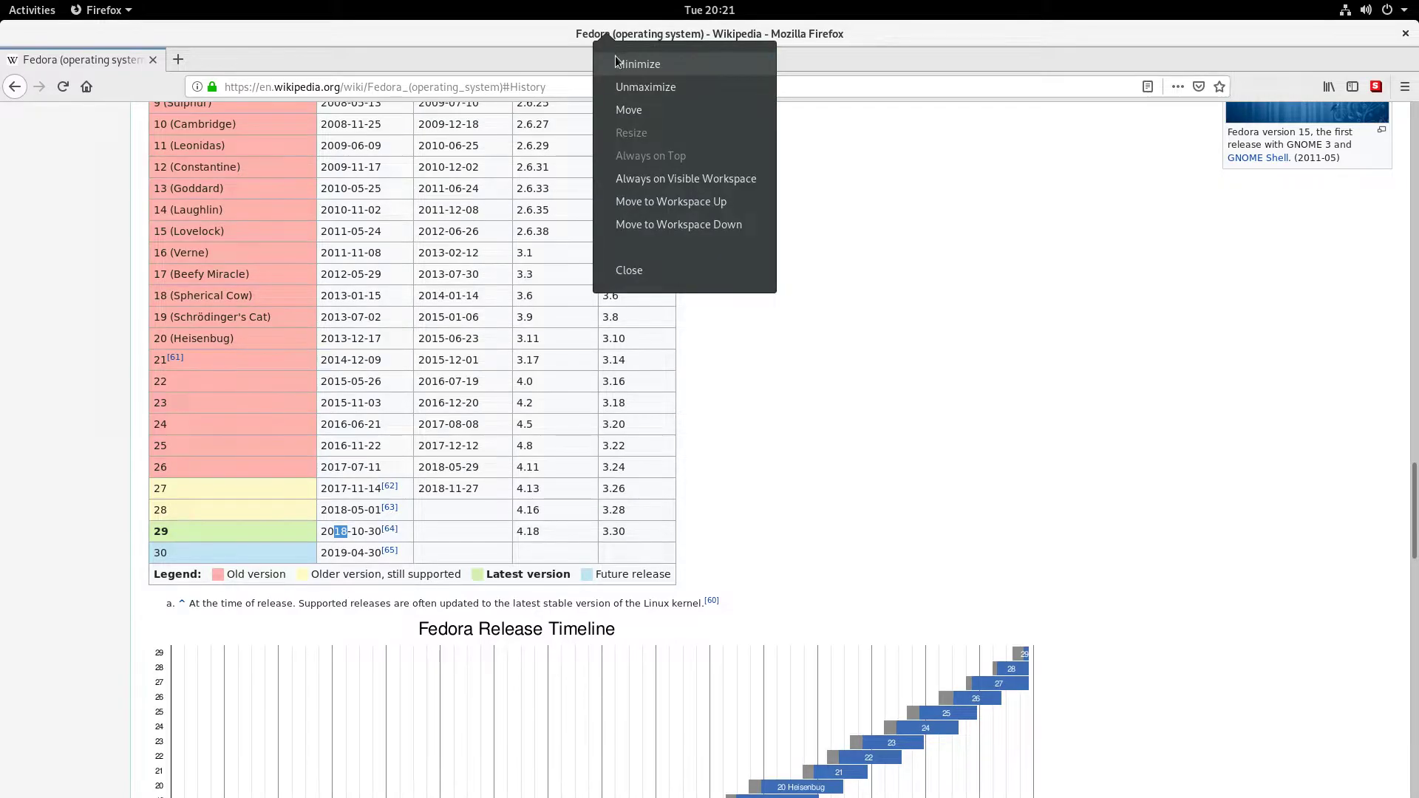
click(27, 9)
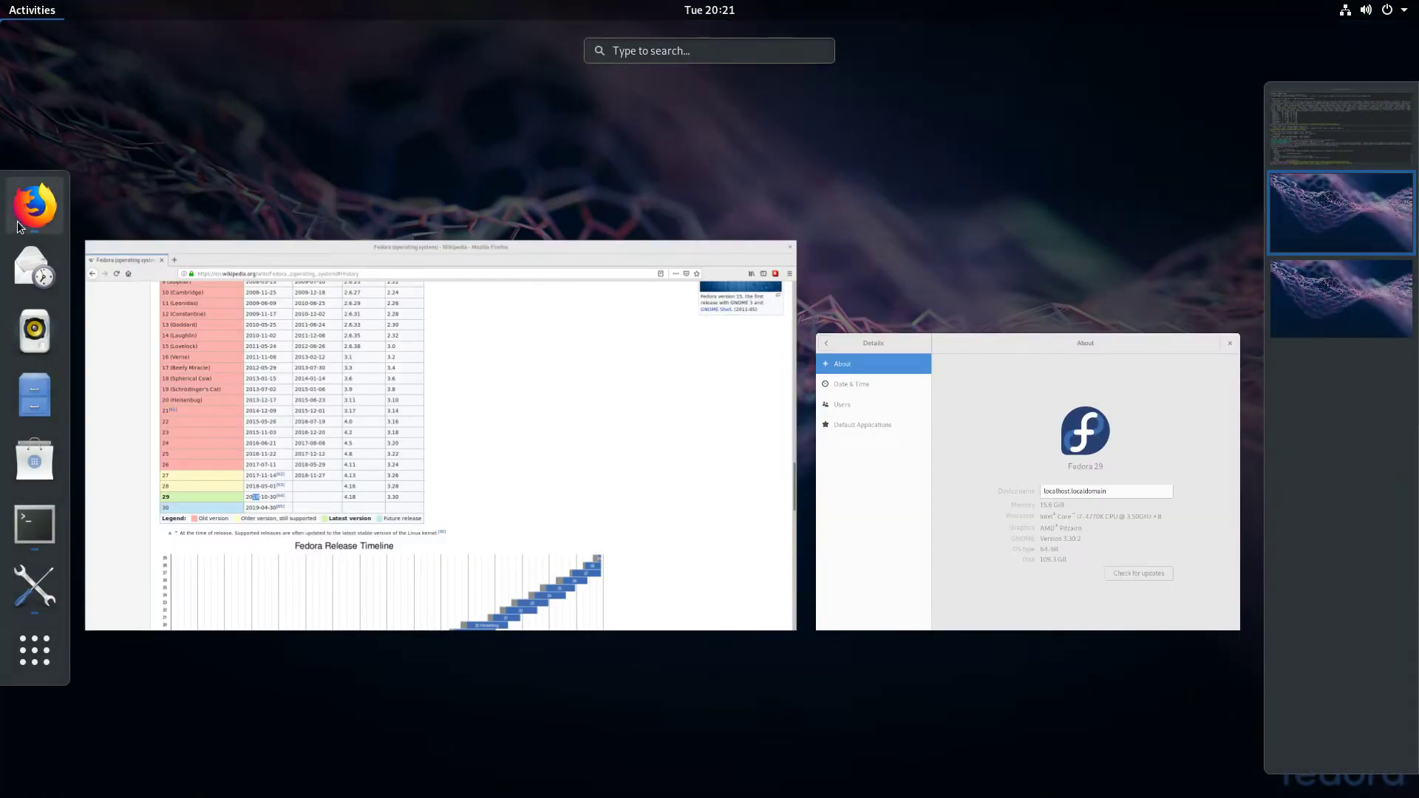
click(20, 268)
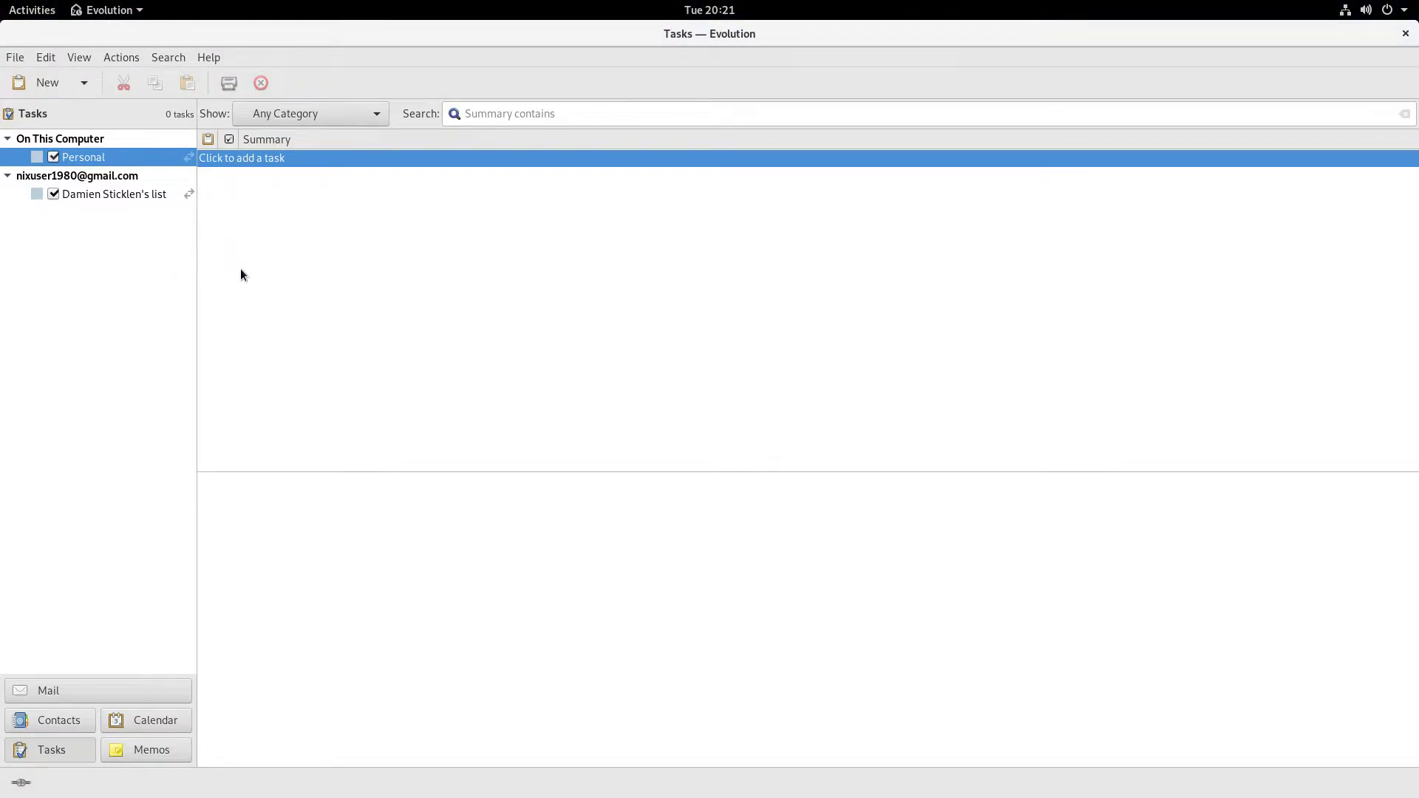
Switch back to Firefox and display its About Mozilla Firefox version information
click(27, 9)
click(302, 238)
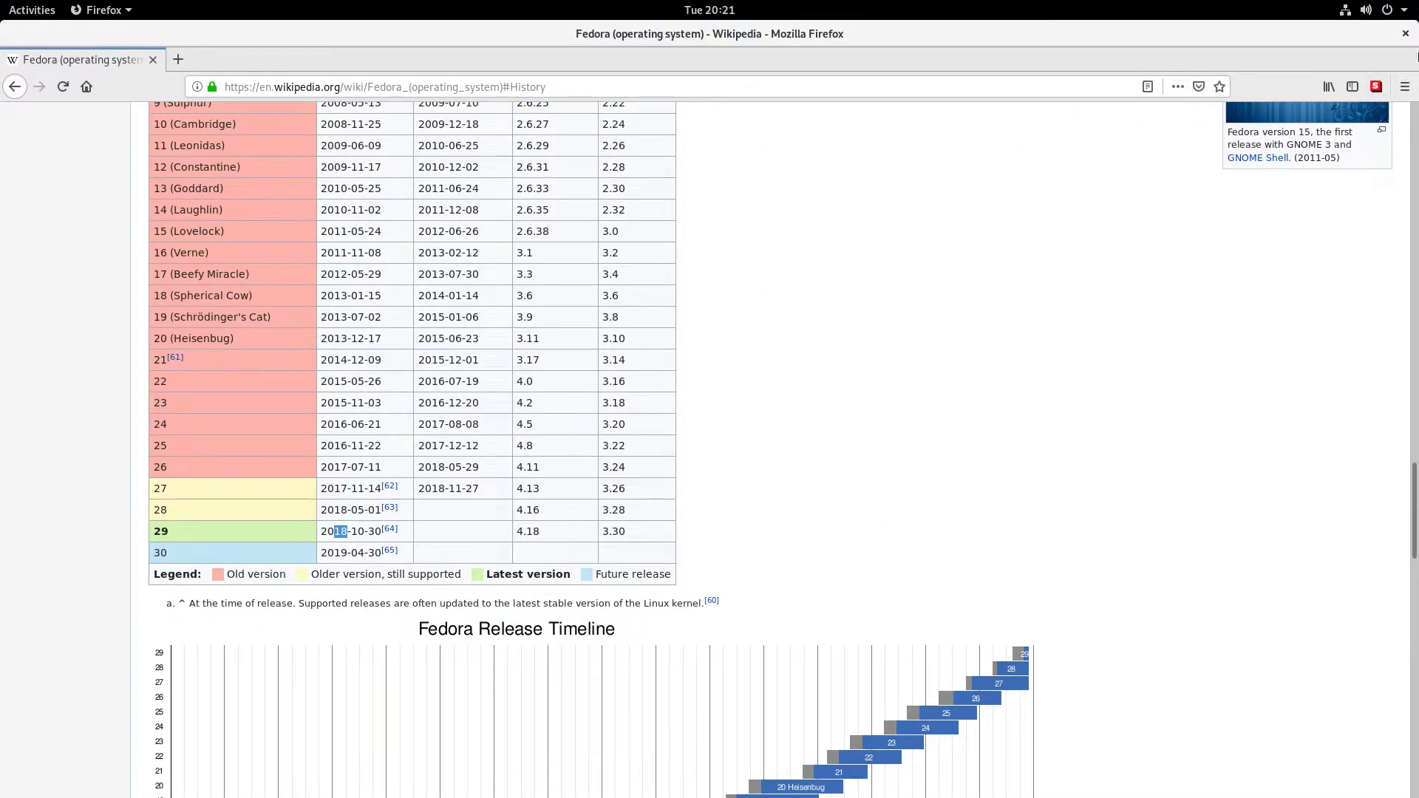
click(1405, 87)
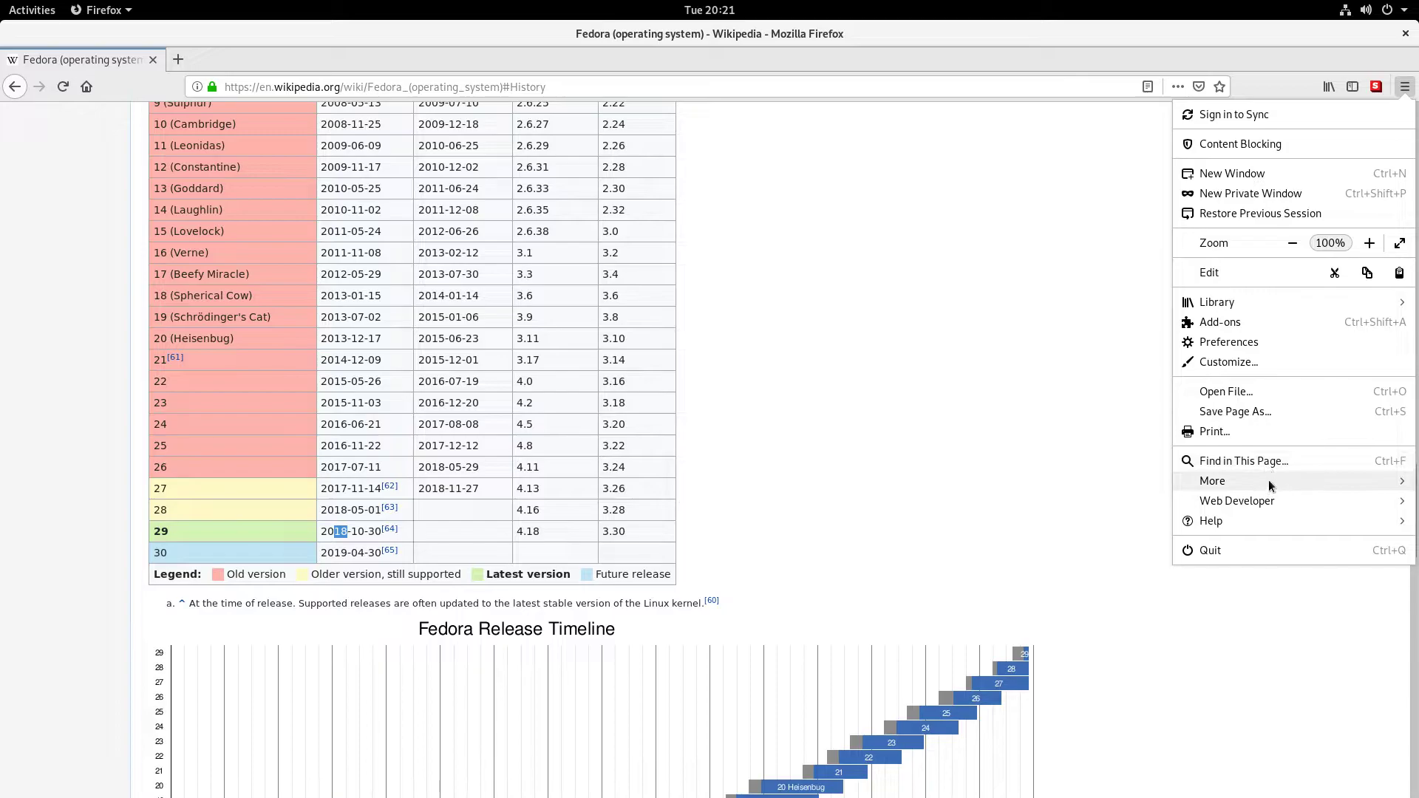
click(1236, 522)
click(1217, 289)
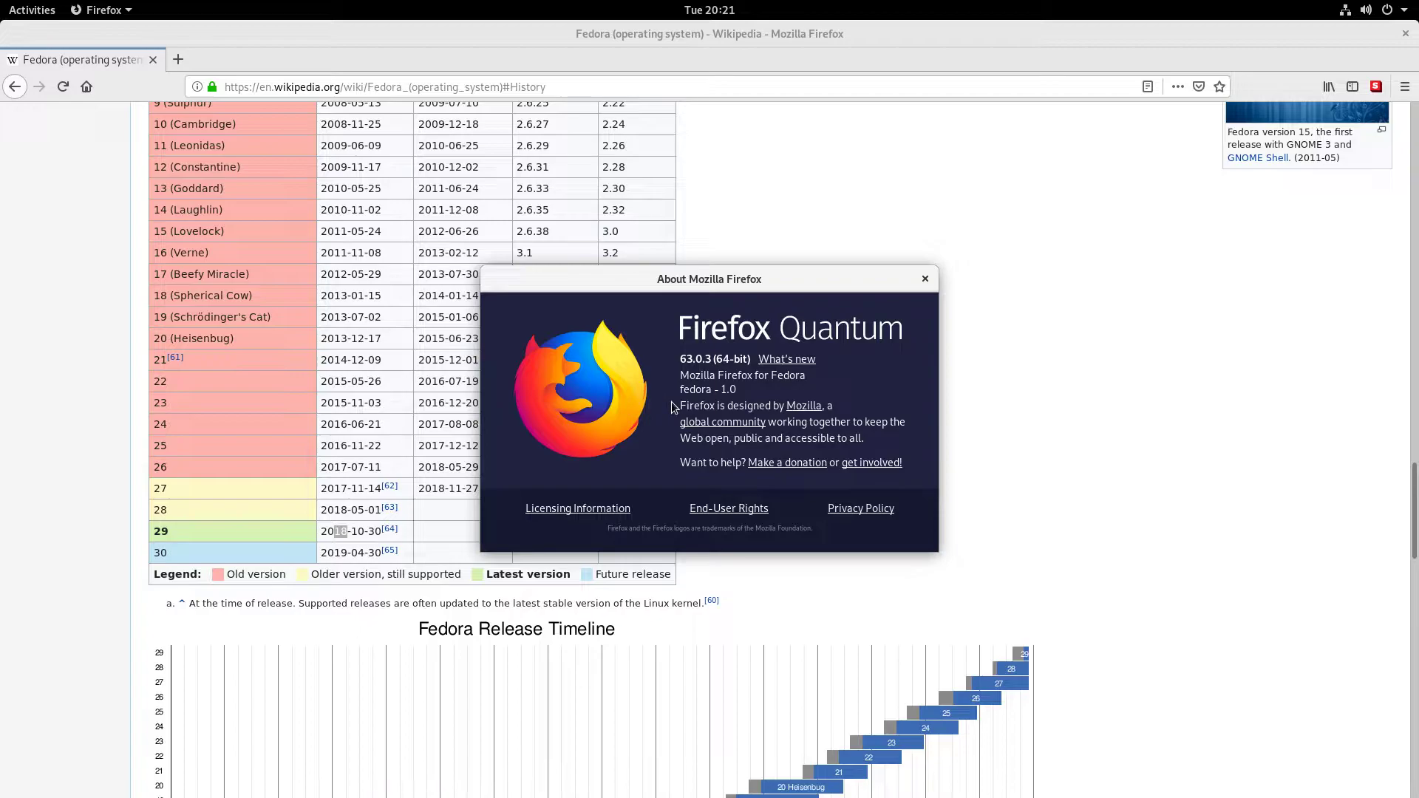
Switch to Evolution and view its Mail, Contacts, Tasks, Memos and Calendar sections
key(alt+Tab)
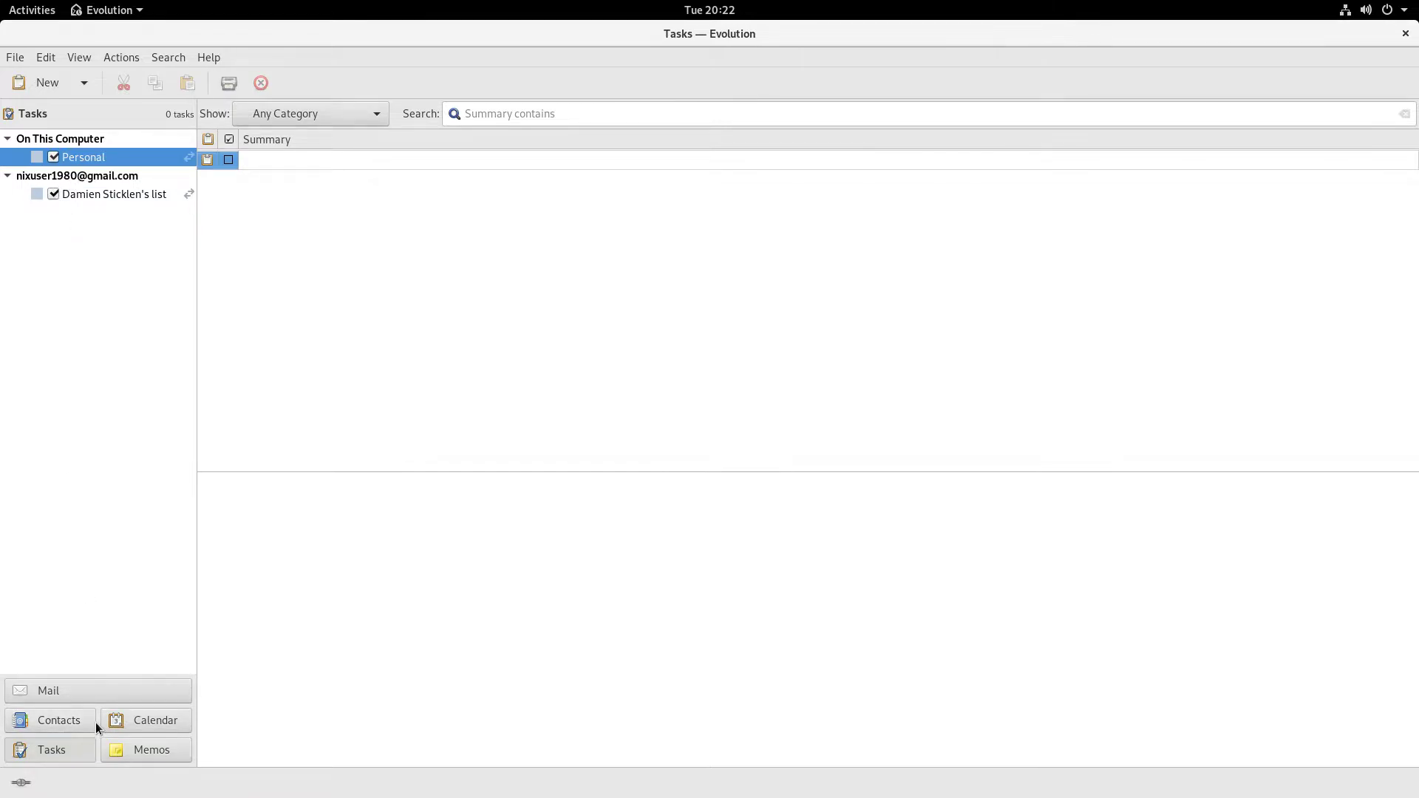
click(69, 692)
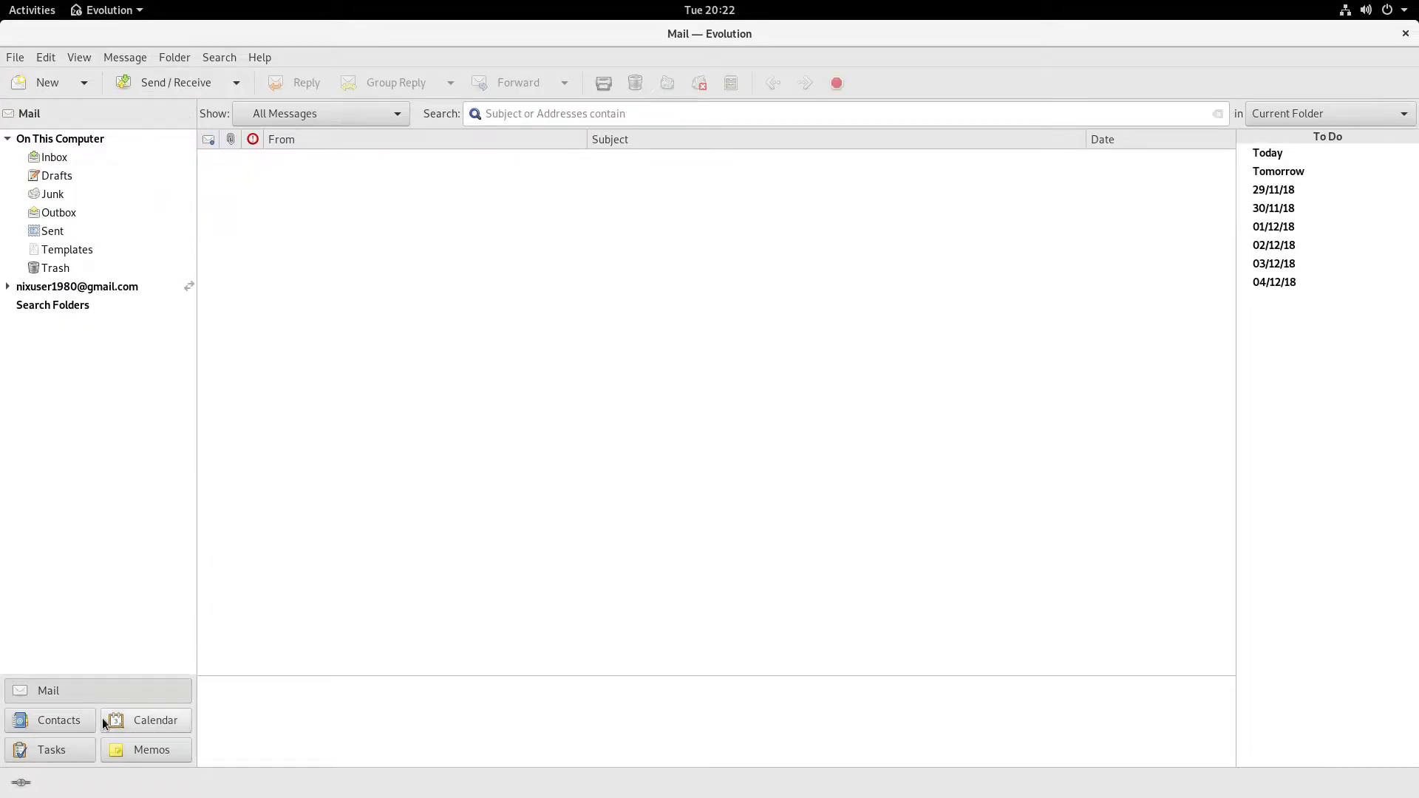
click(63, 717)
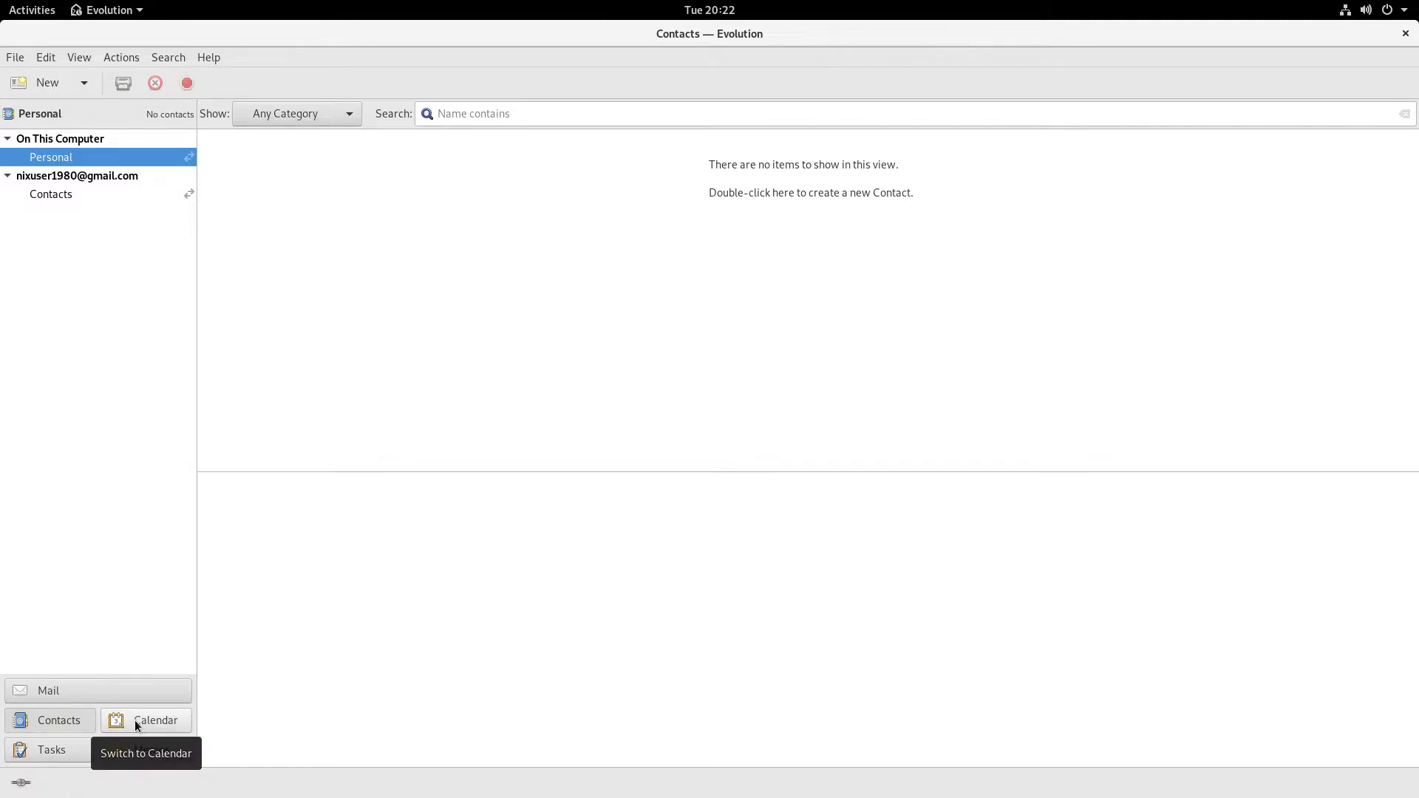
click(52, 754)
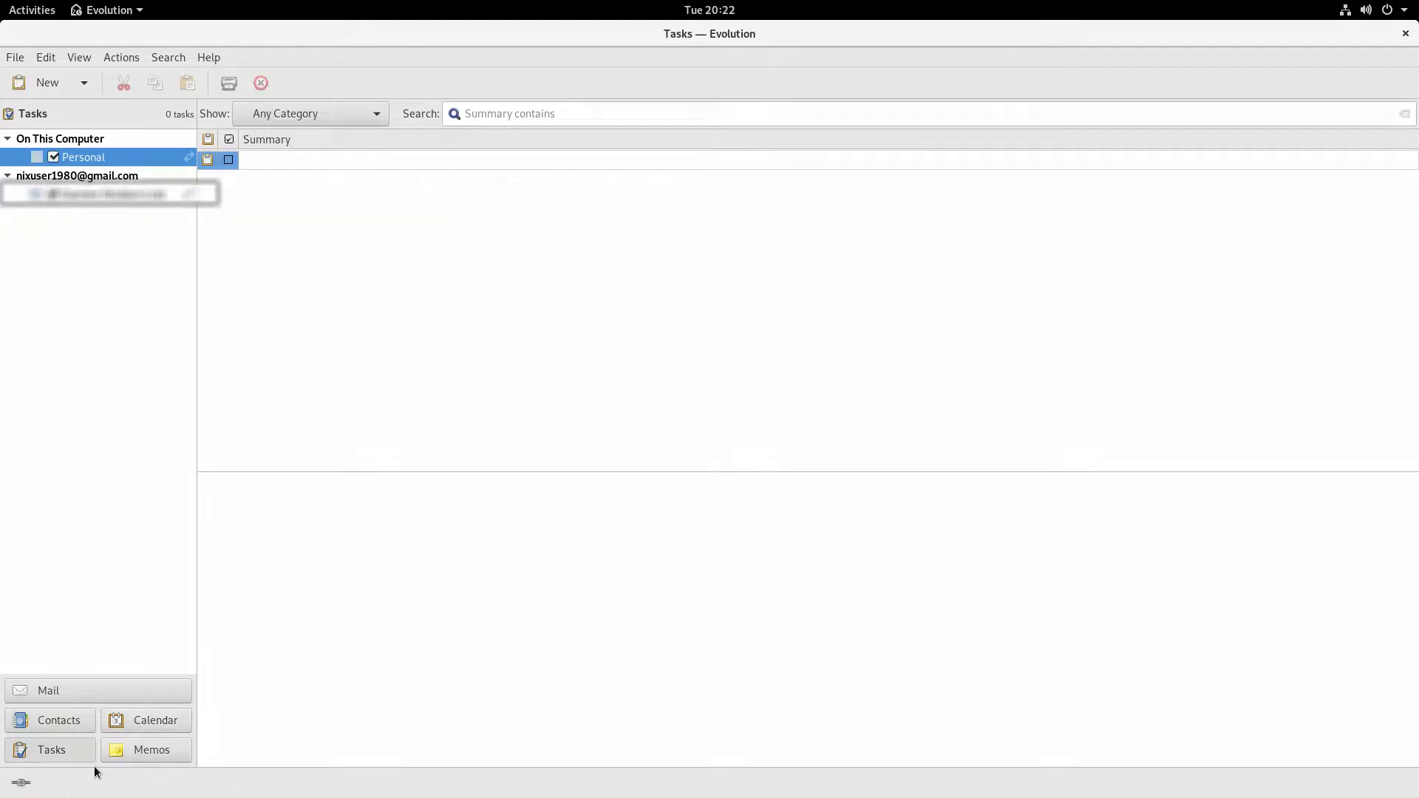
click(161, 747)
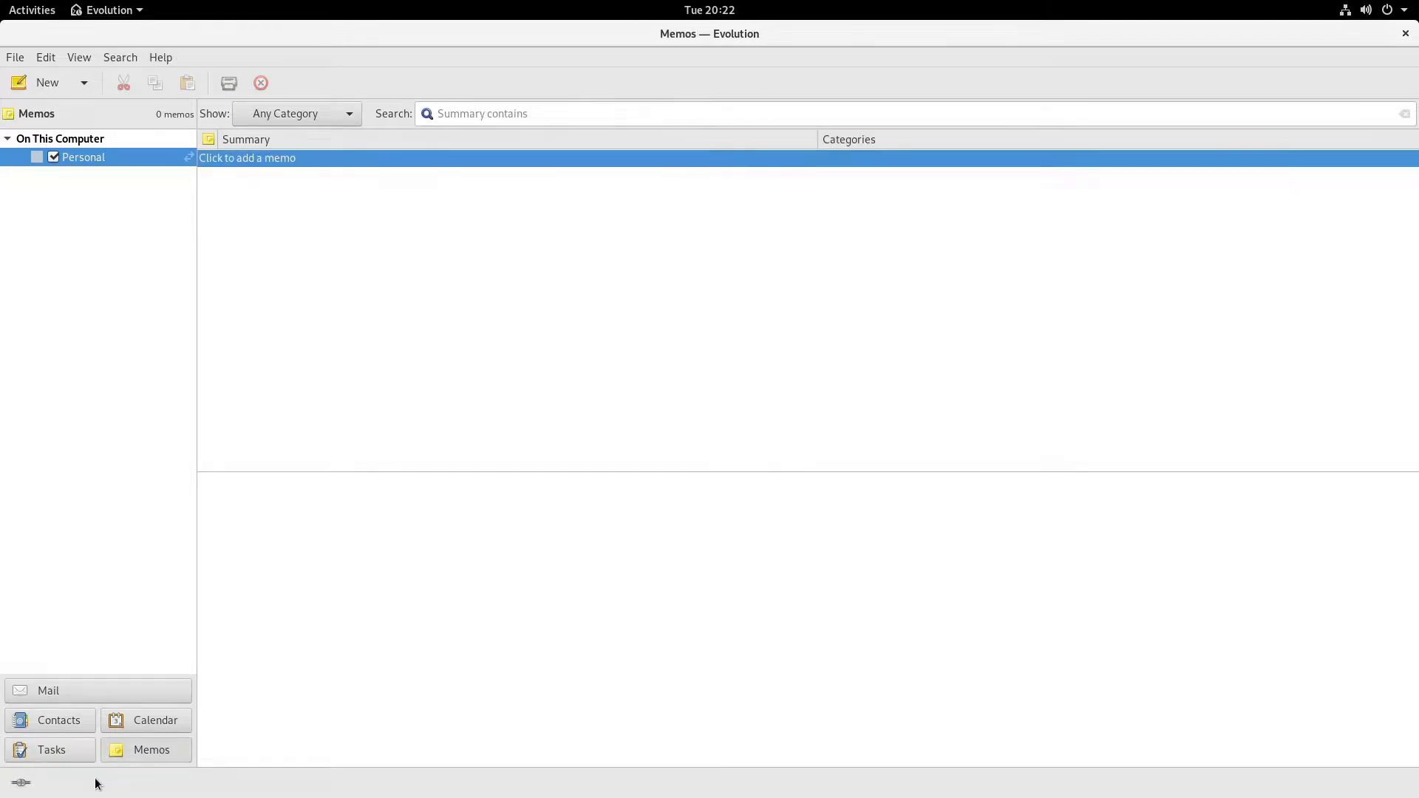
click(68, 691)
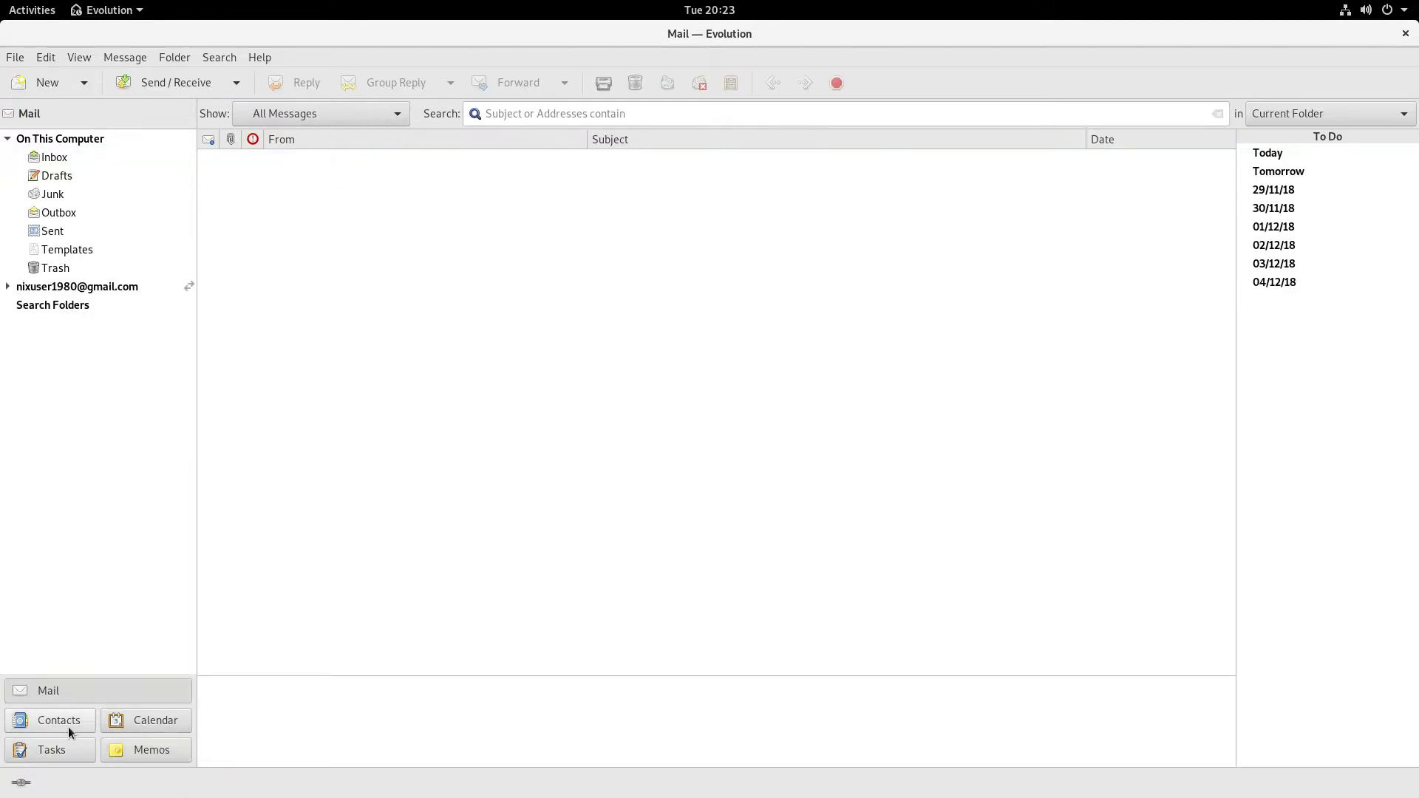
click(167, 723)
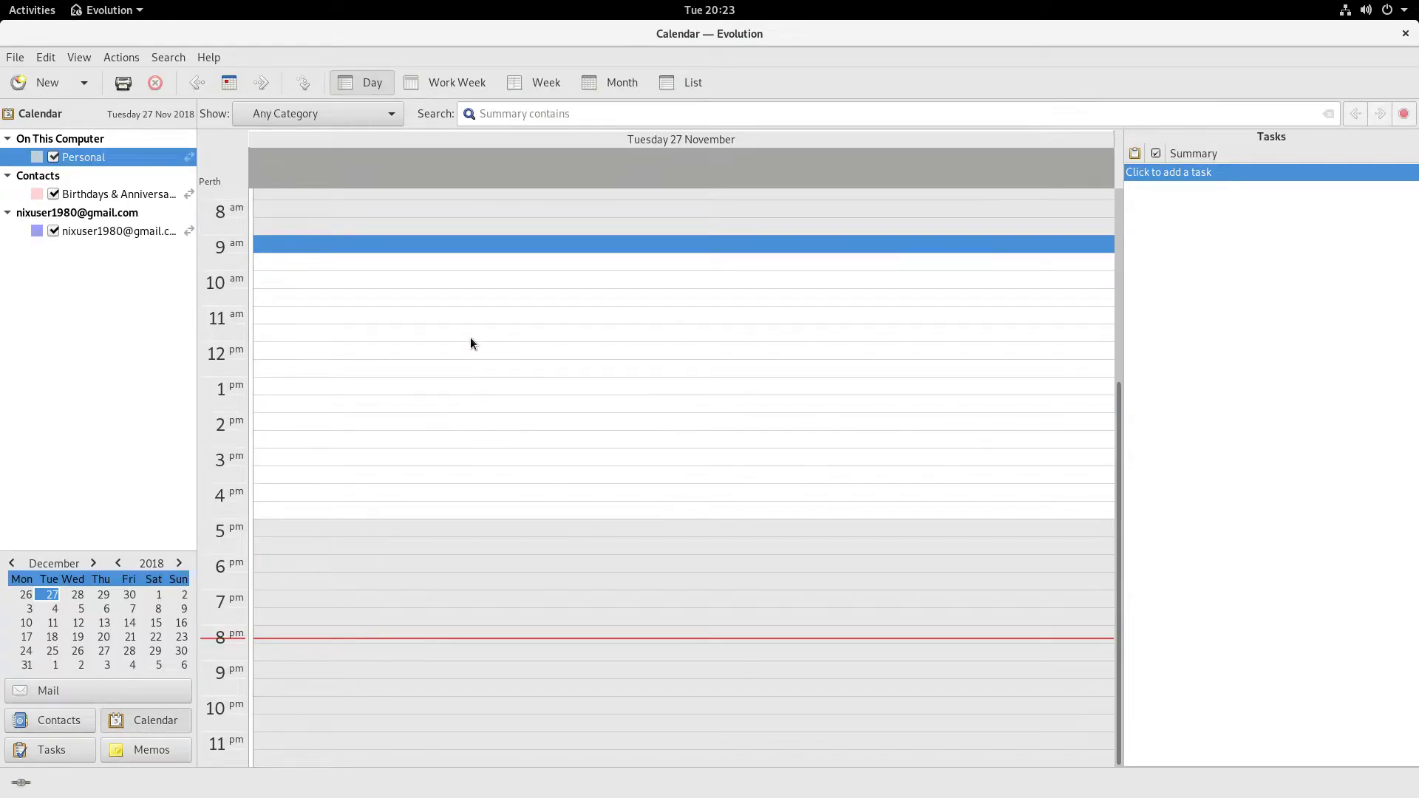
Create an appointment titled GNU_+ in the Personal calendar for 27 November from 9 pm to 11 pm
drag(320, 673, 319, 725)
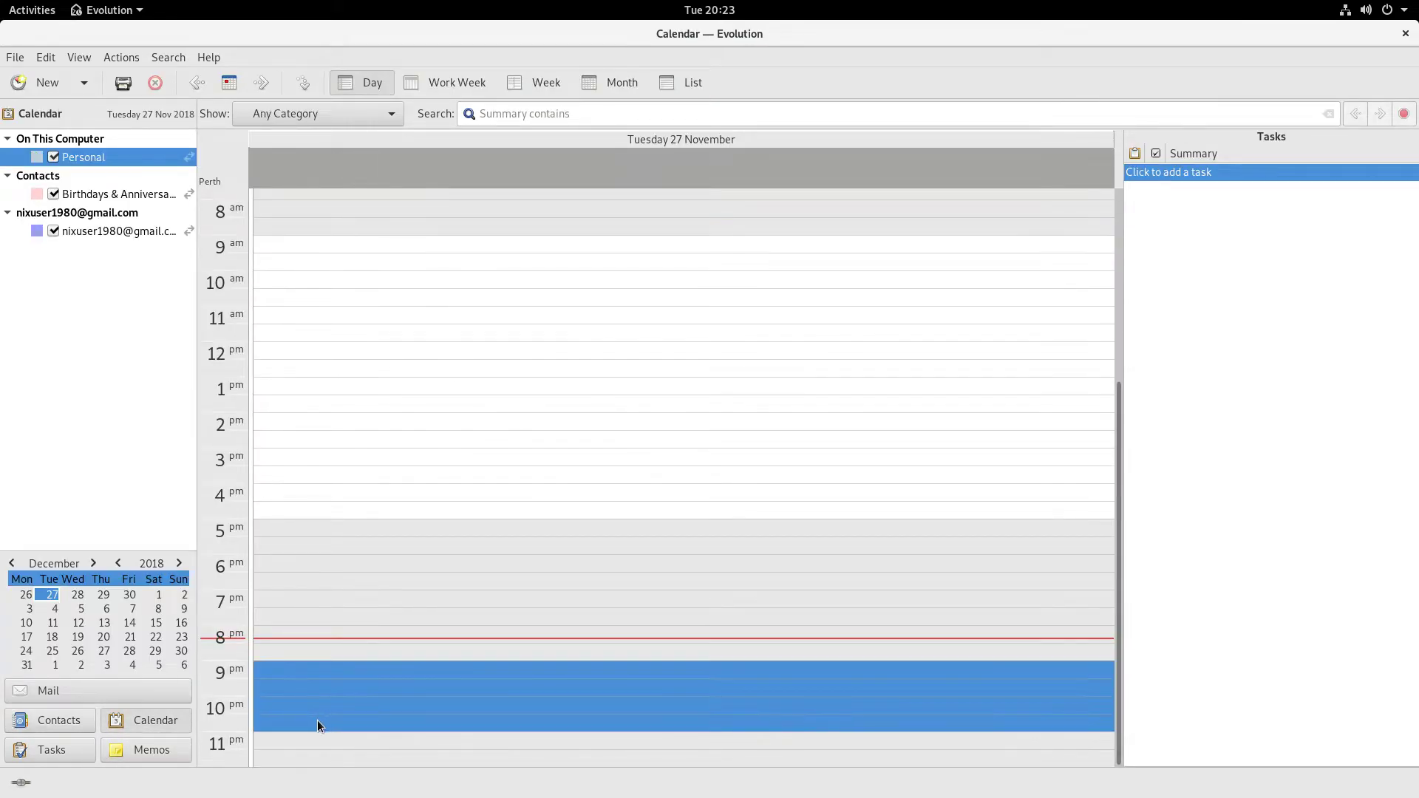
text(GNU_+)
key(Return)
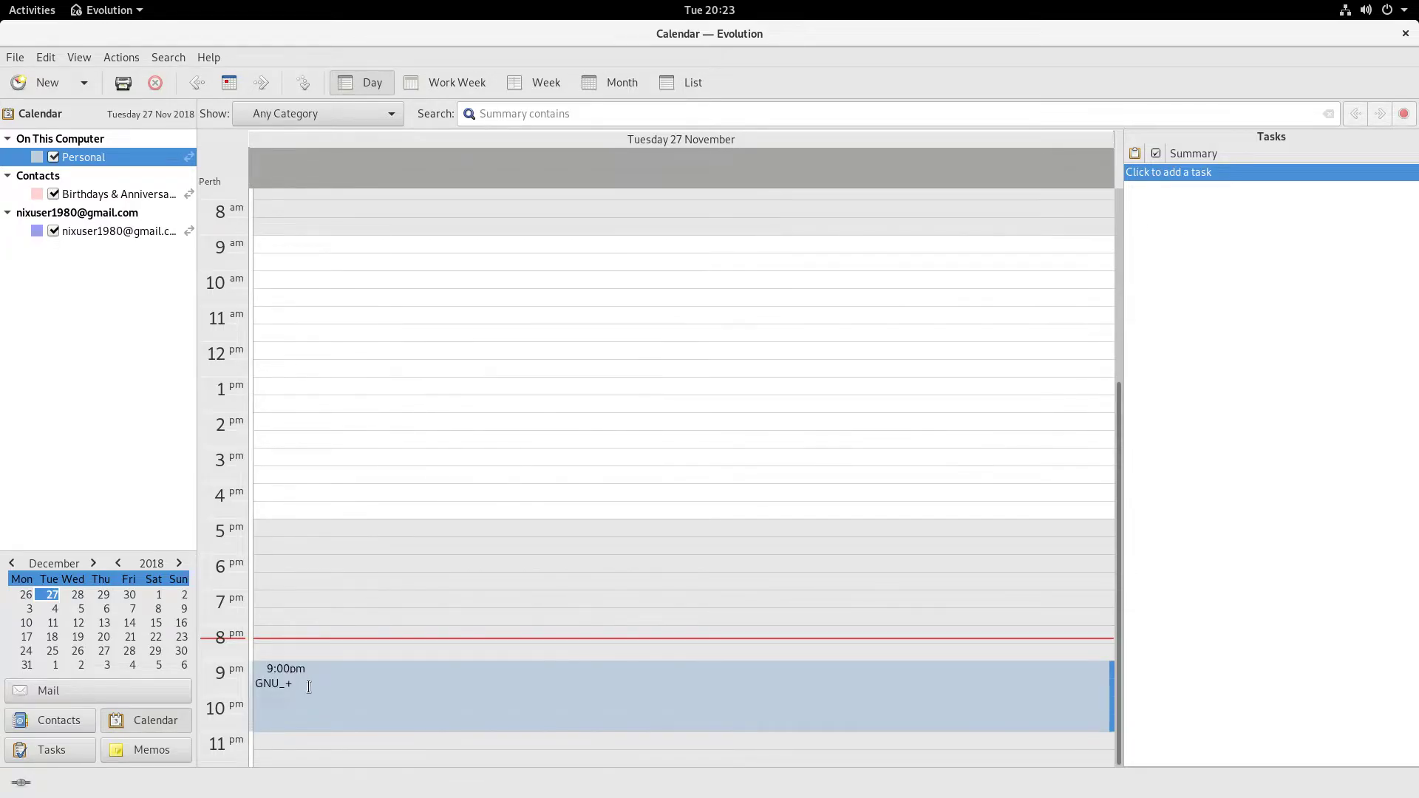
Rename the 9 pm appointment as GNU+Linux Review, save it, and check the event in the desktop's calendar popup
double_click(309, 686)
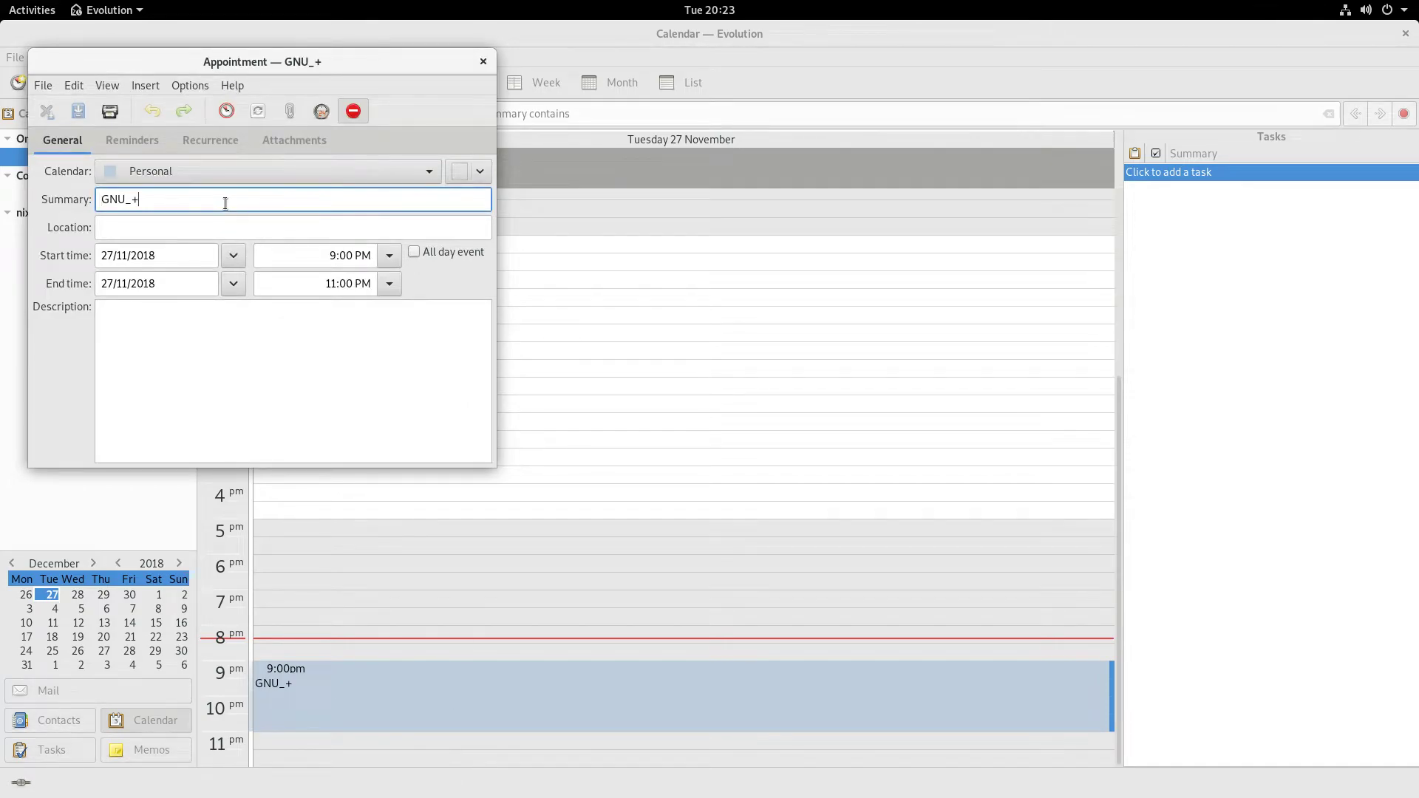
key(BackSpace)
key(BackSpace)
text(+Linux Review)
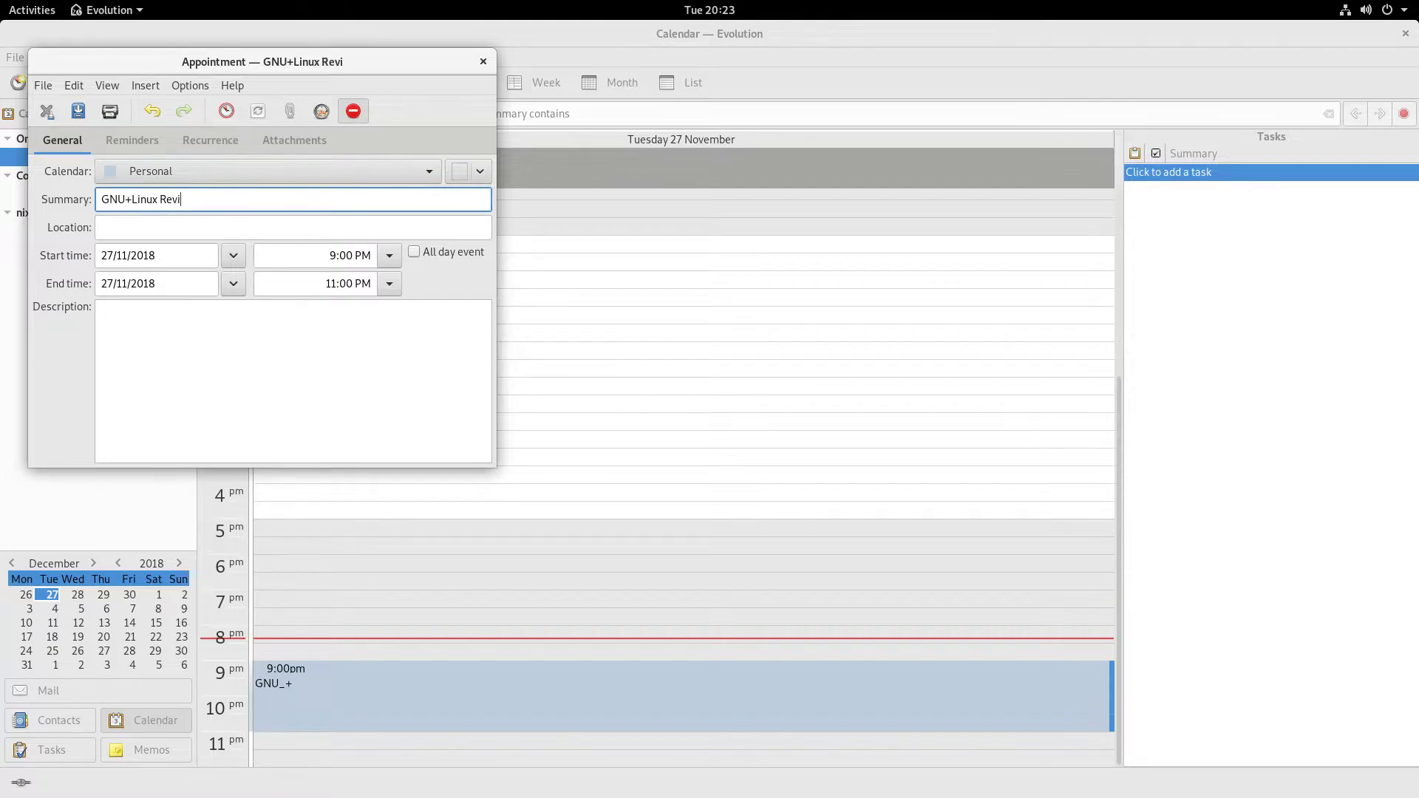
click(78, 111)
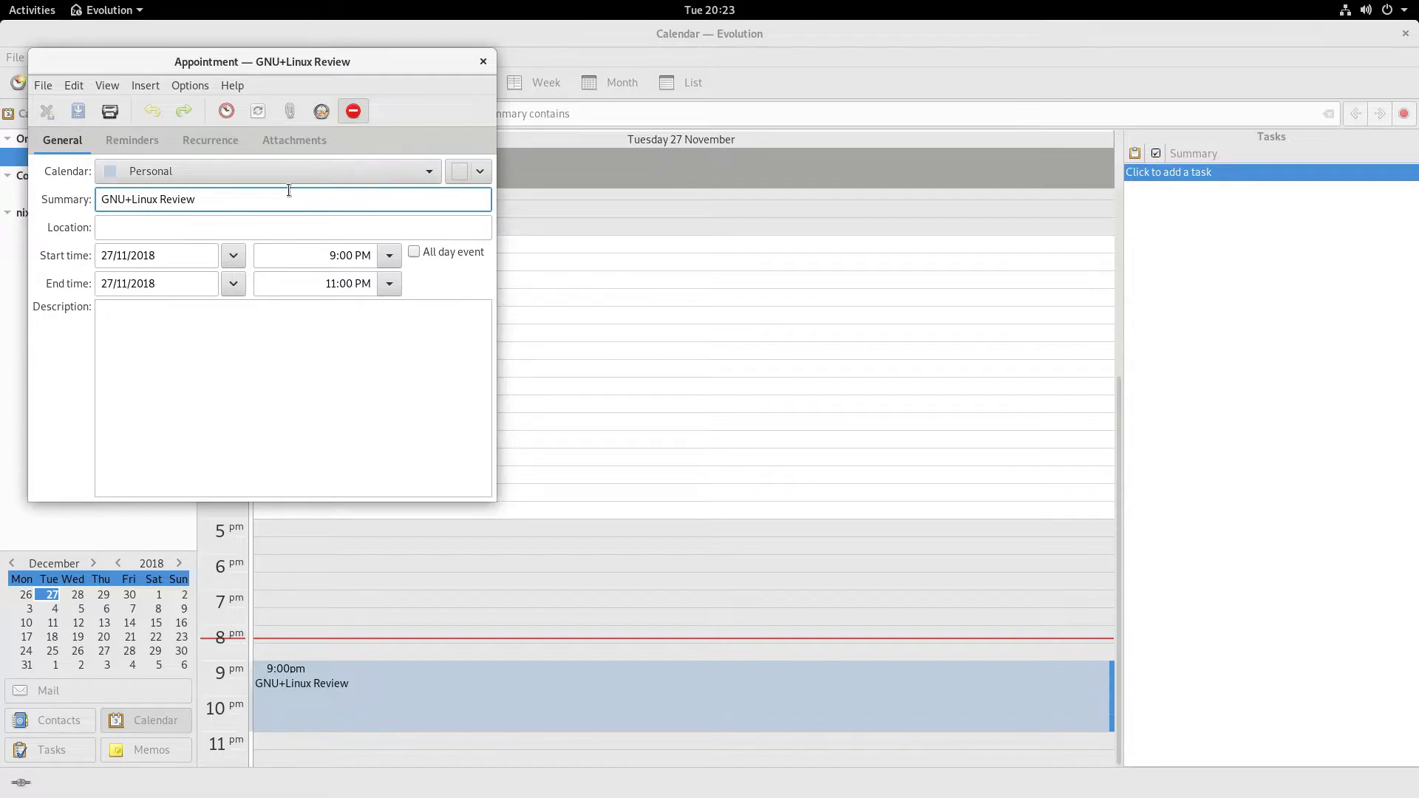
click(482, 63)
click(710, 9)
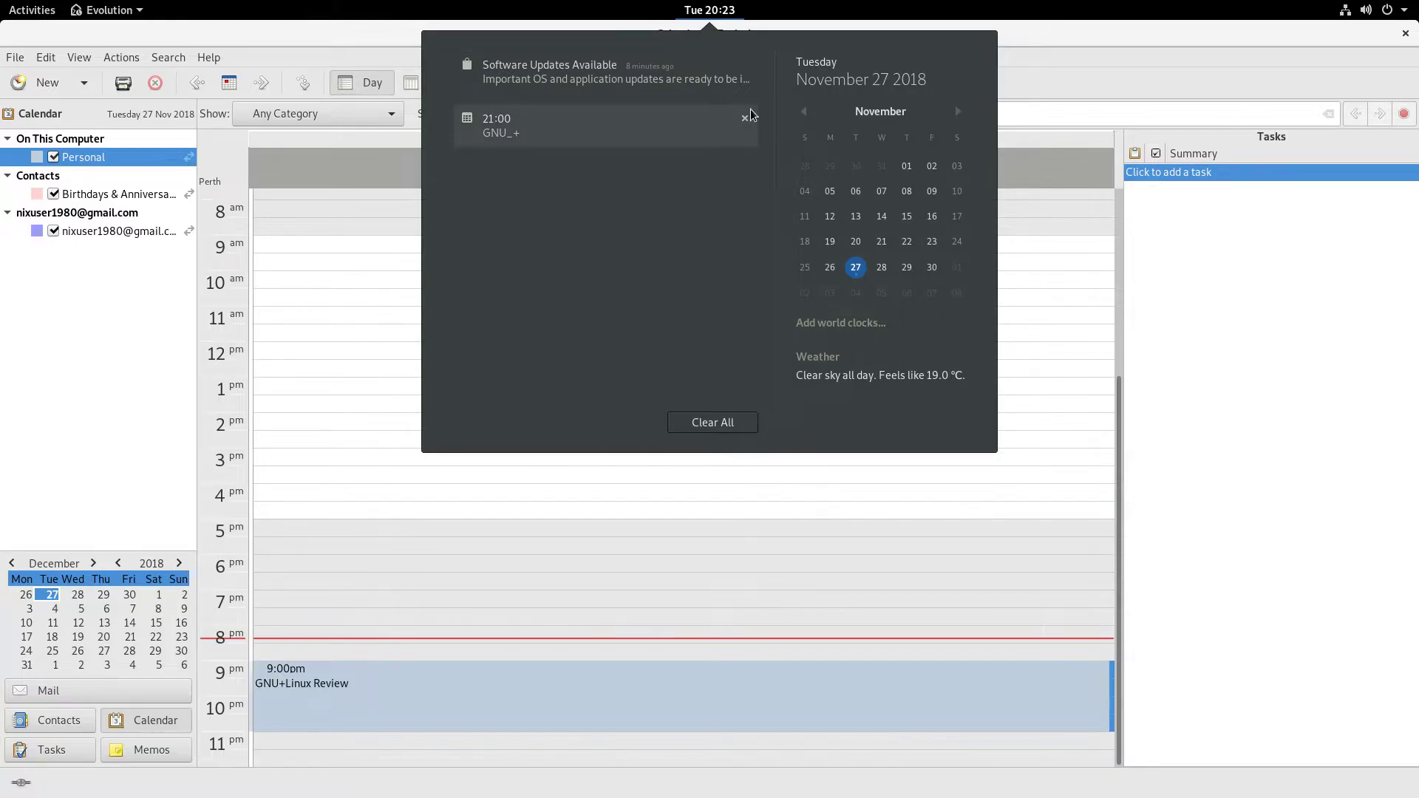
click(506, 531)
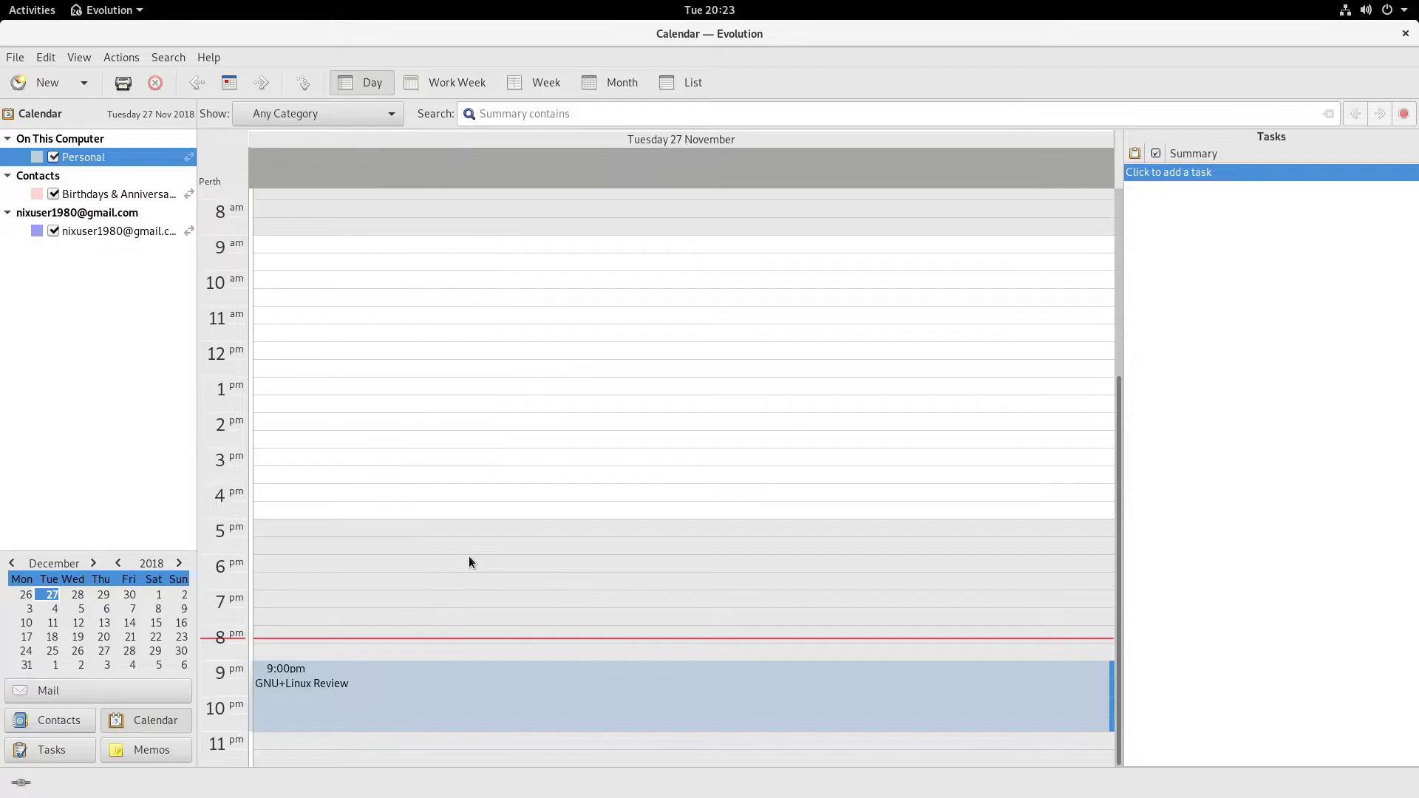
Show the Gmail account's Inbox in Mail and clear the message search filter
click(88, 692)
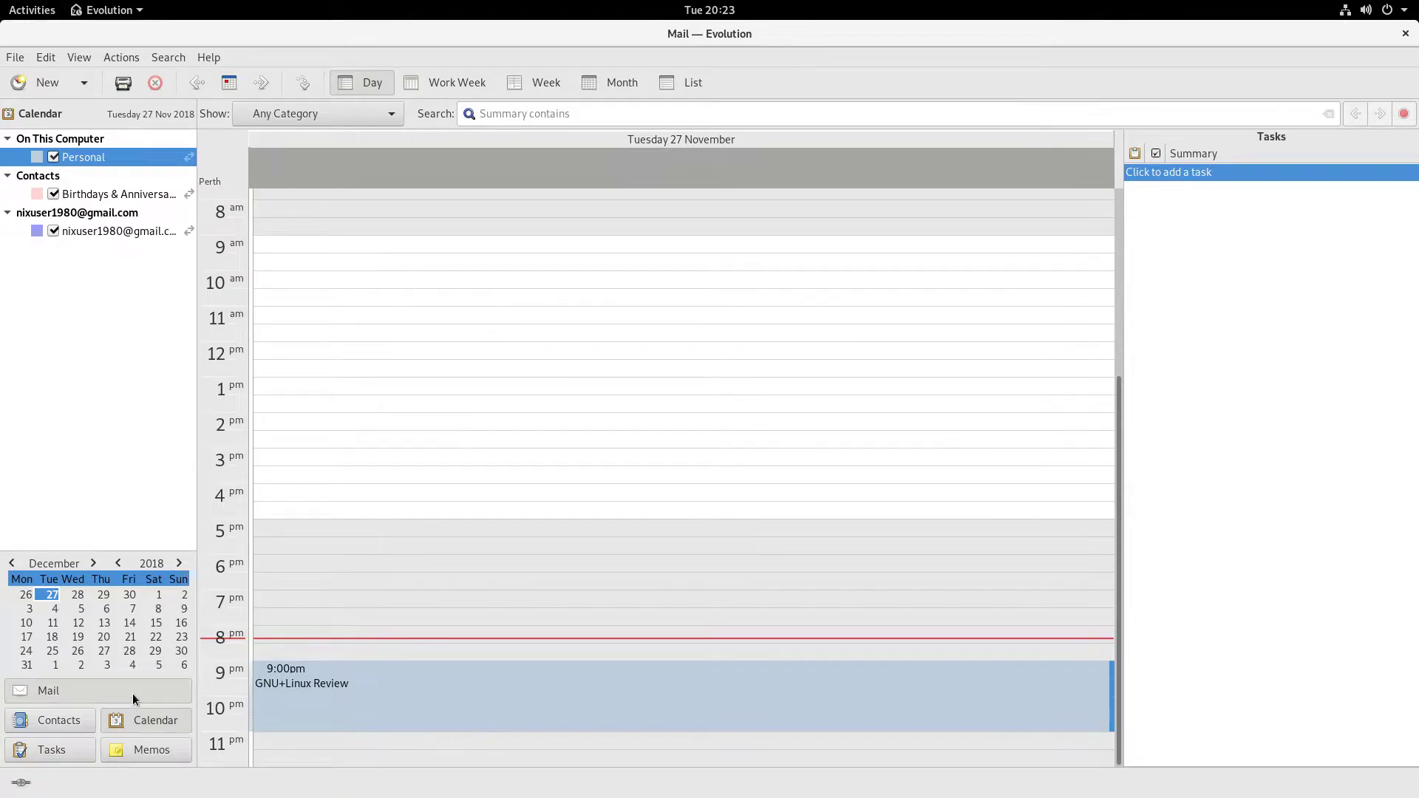
click(7, 287)
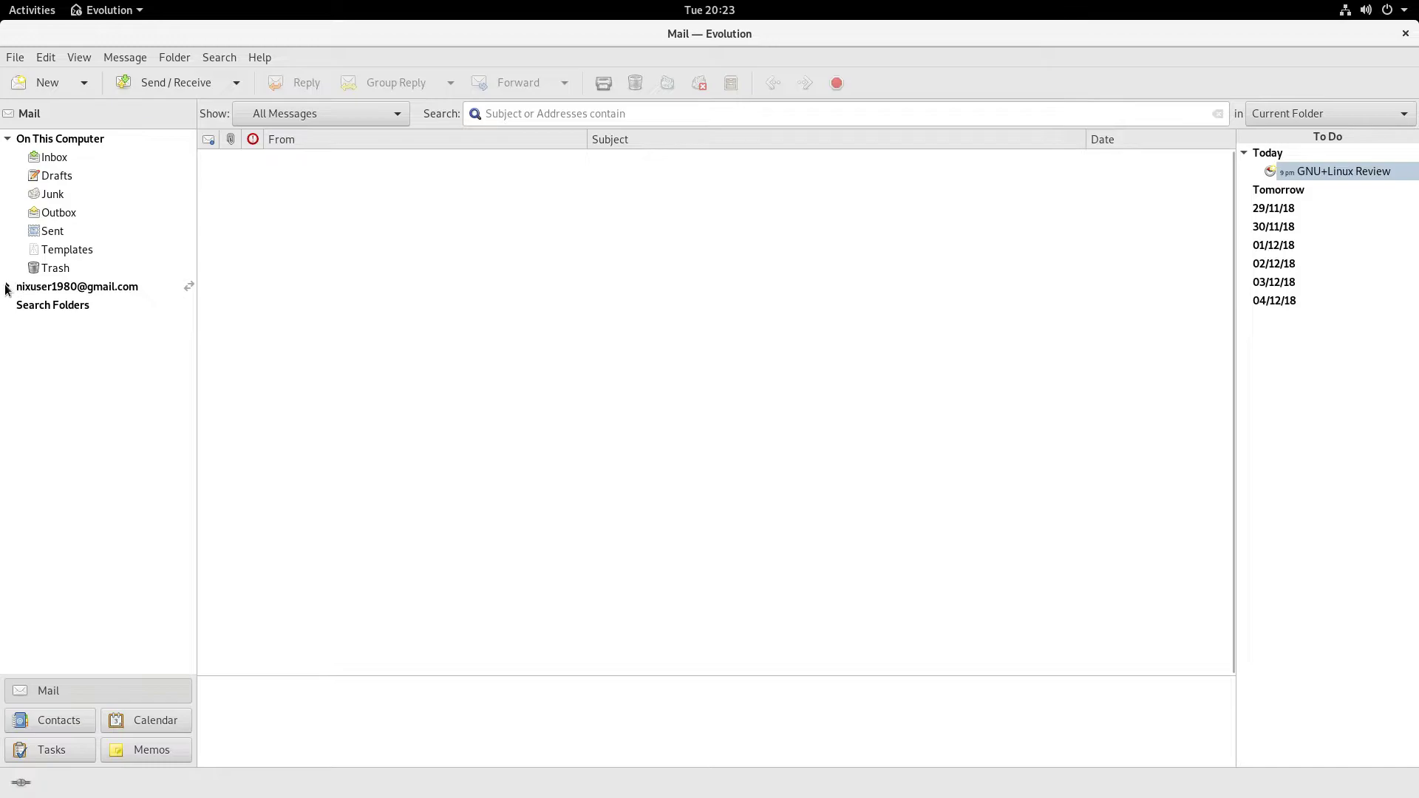
click(74, 306)
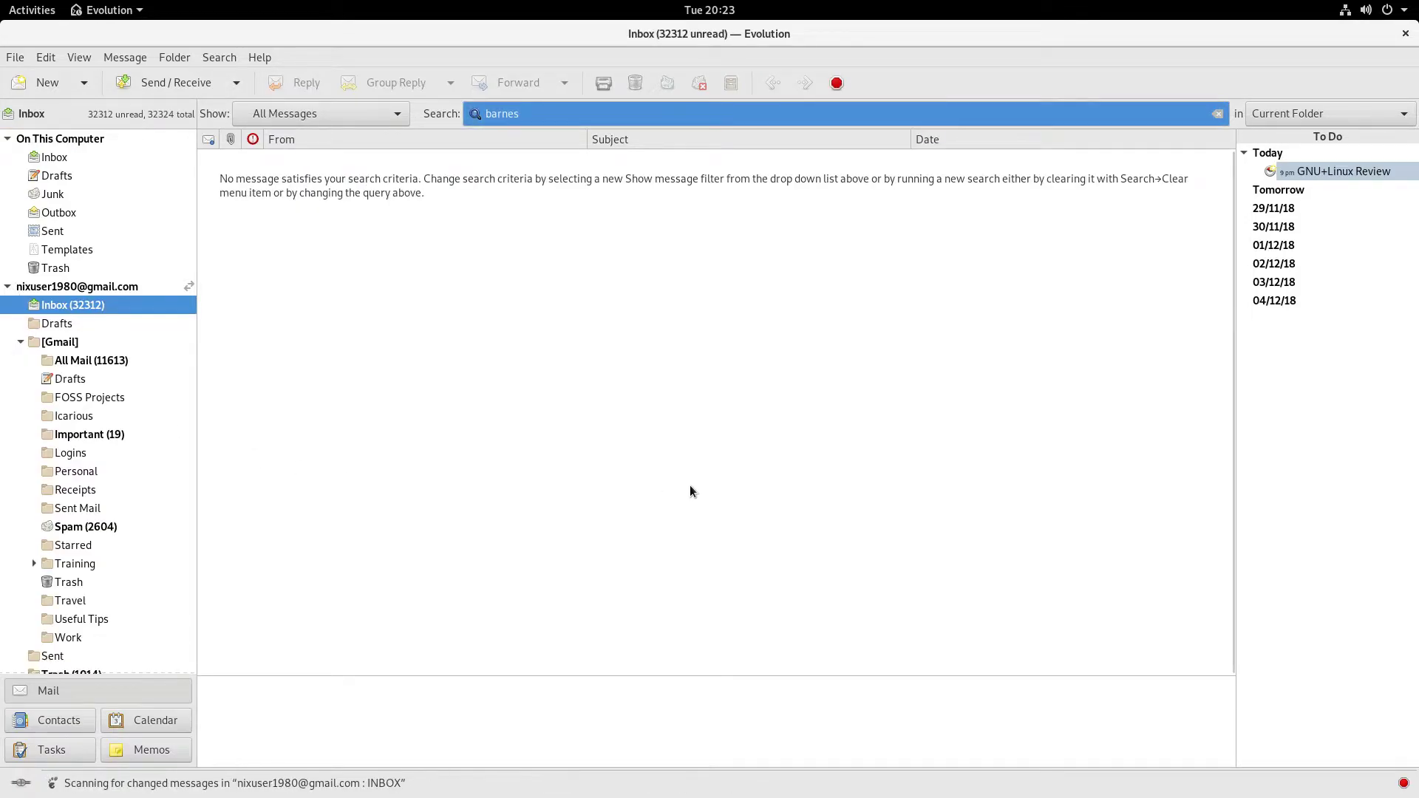
click(1218, 114)
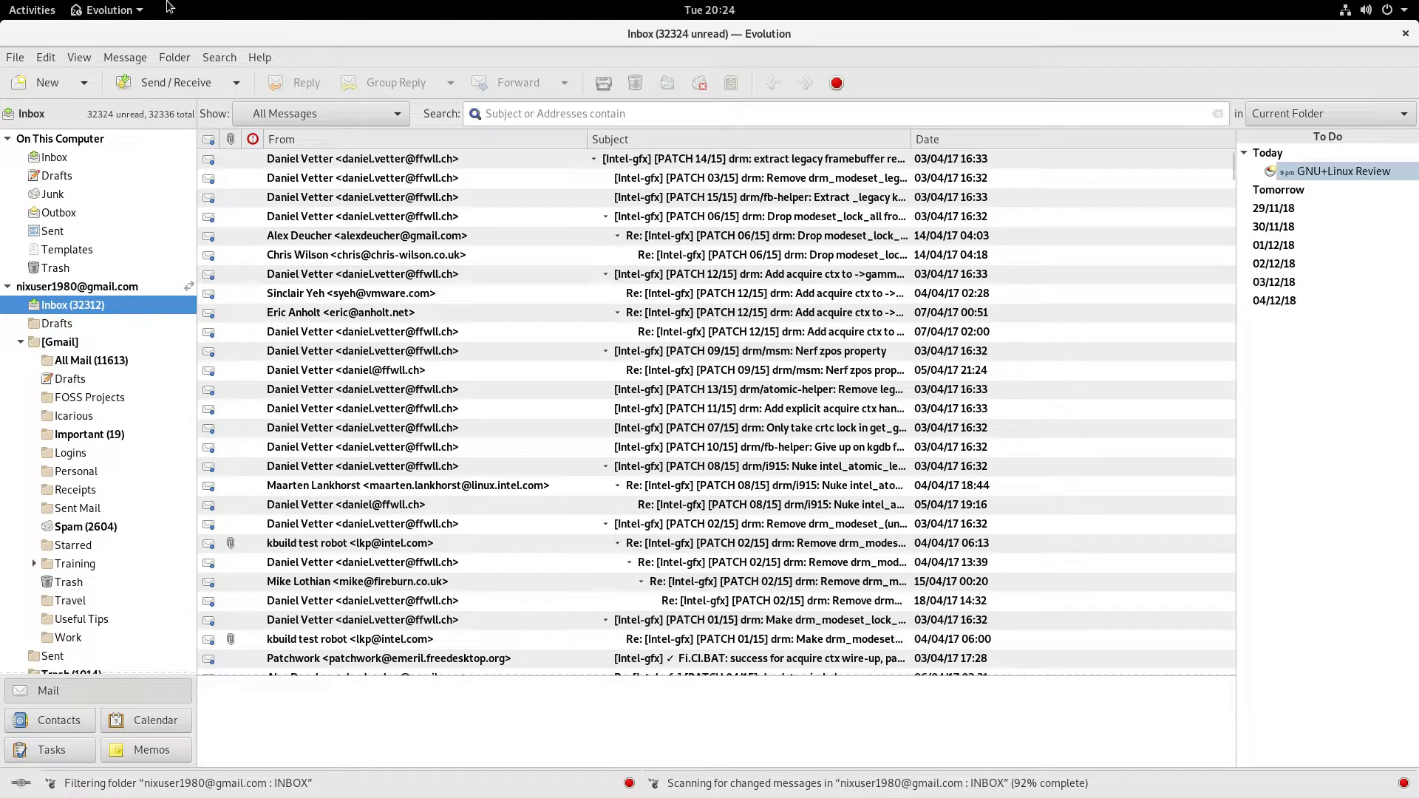
Switch to Files and open quadratic_proof.odt from the Documents folder
click(24, 9)
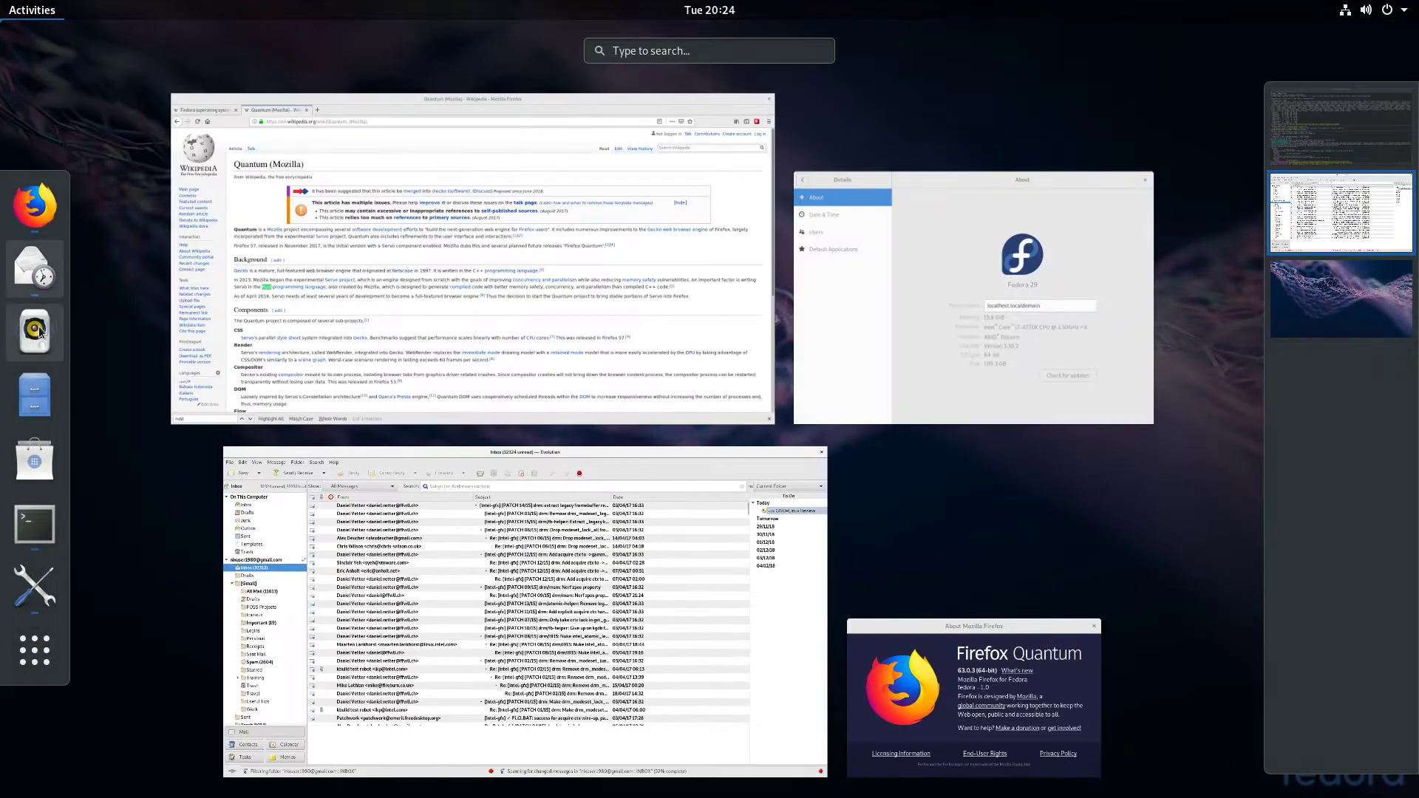
click(16, 406)
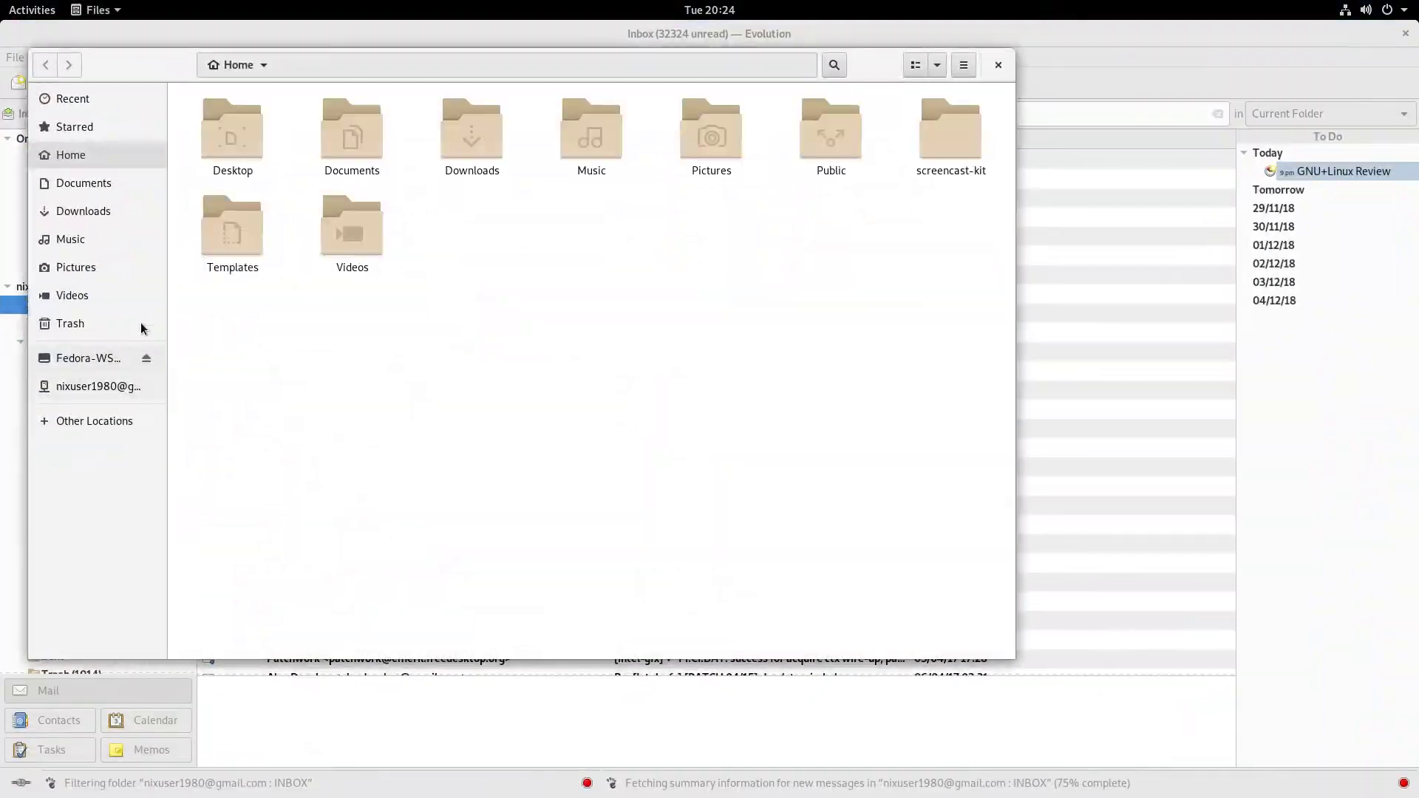
double_click(351, 130)
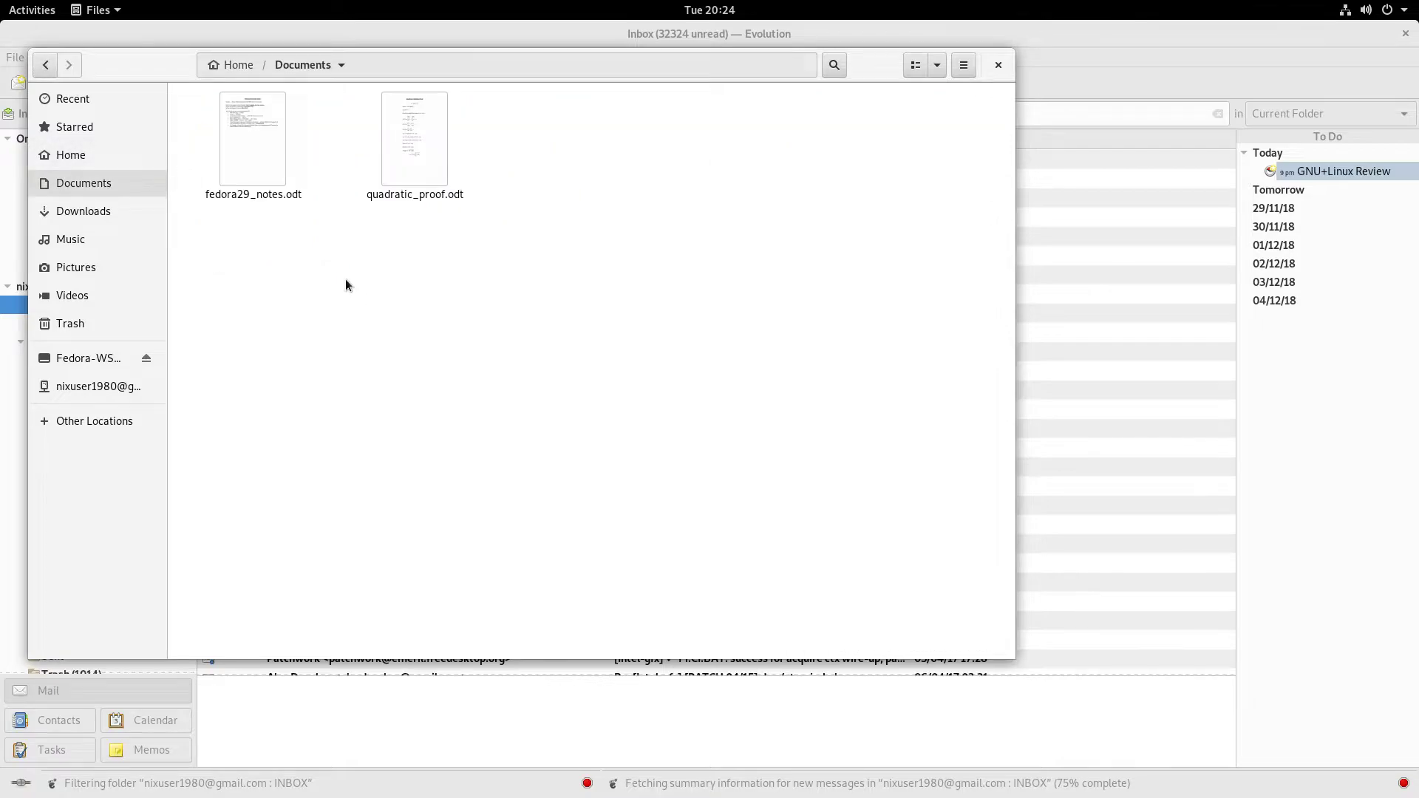
click(401, 147)
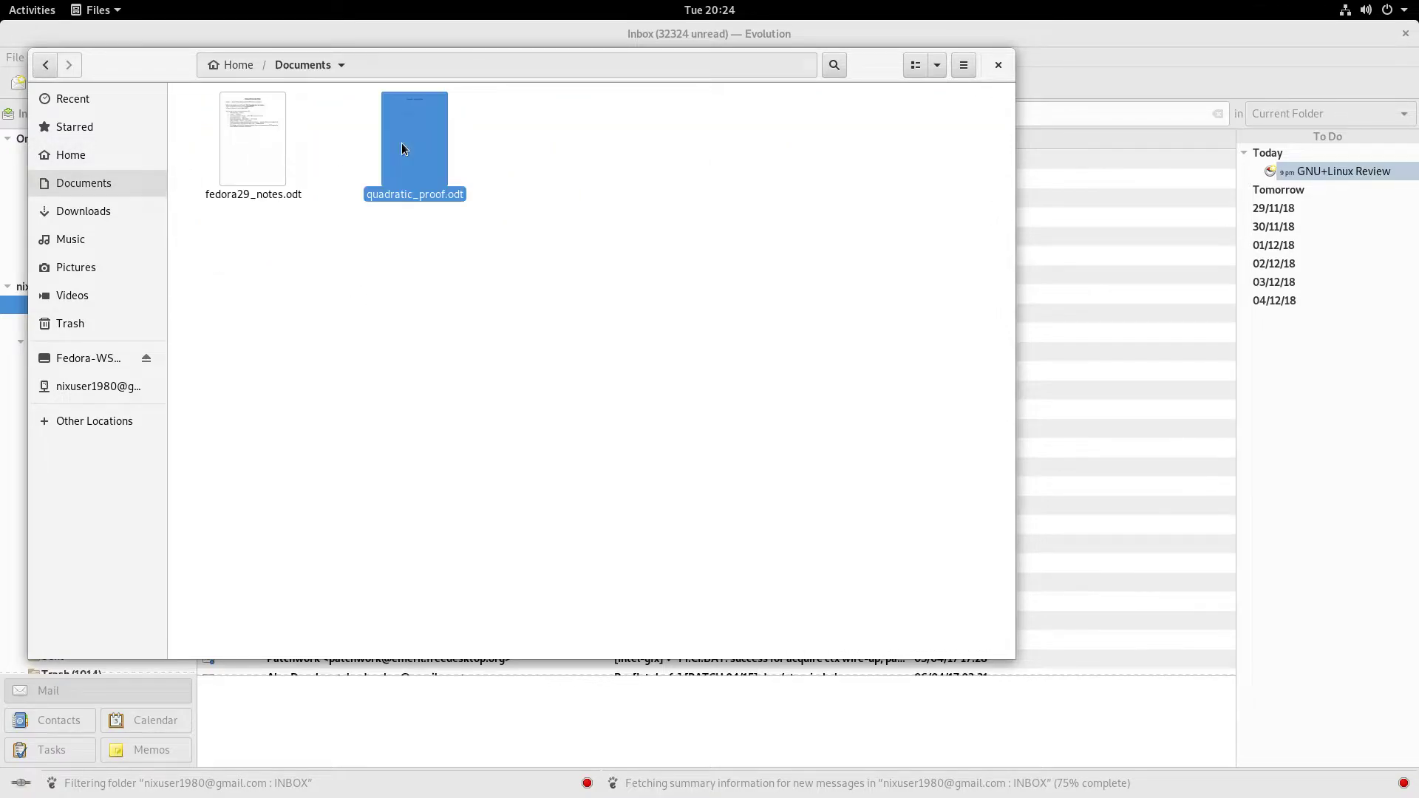
double_click(401, 143)
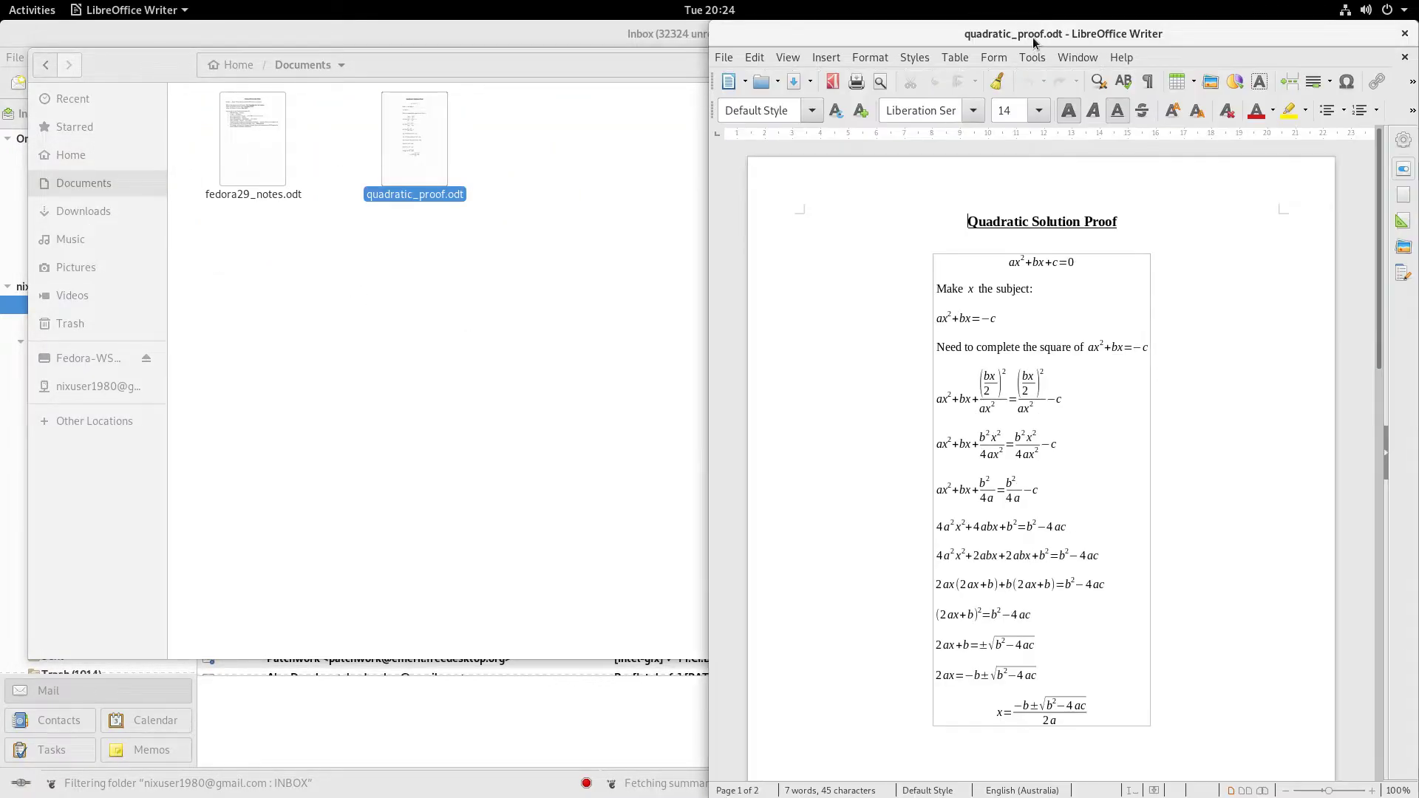
Maximize the document window and look through the quadratic proof and golden ratio pages
double_click(1032, 37)
scroll(603, 371, down, 10)
scroll(605, 366, down, 20)
scroll(606, 365, up, 19)
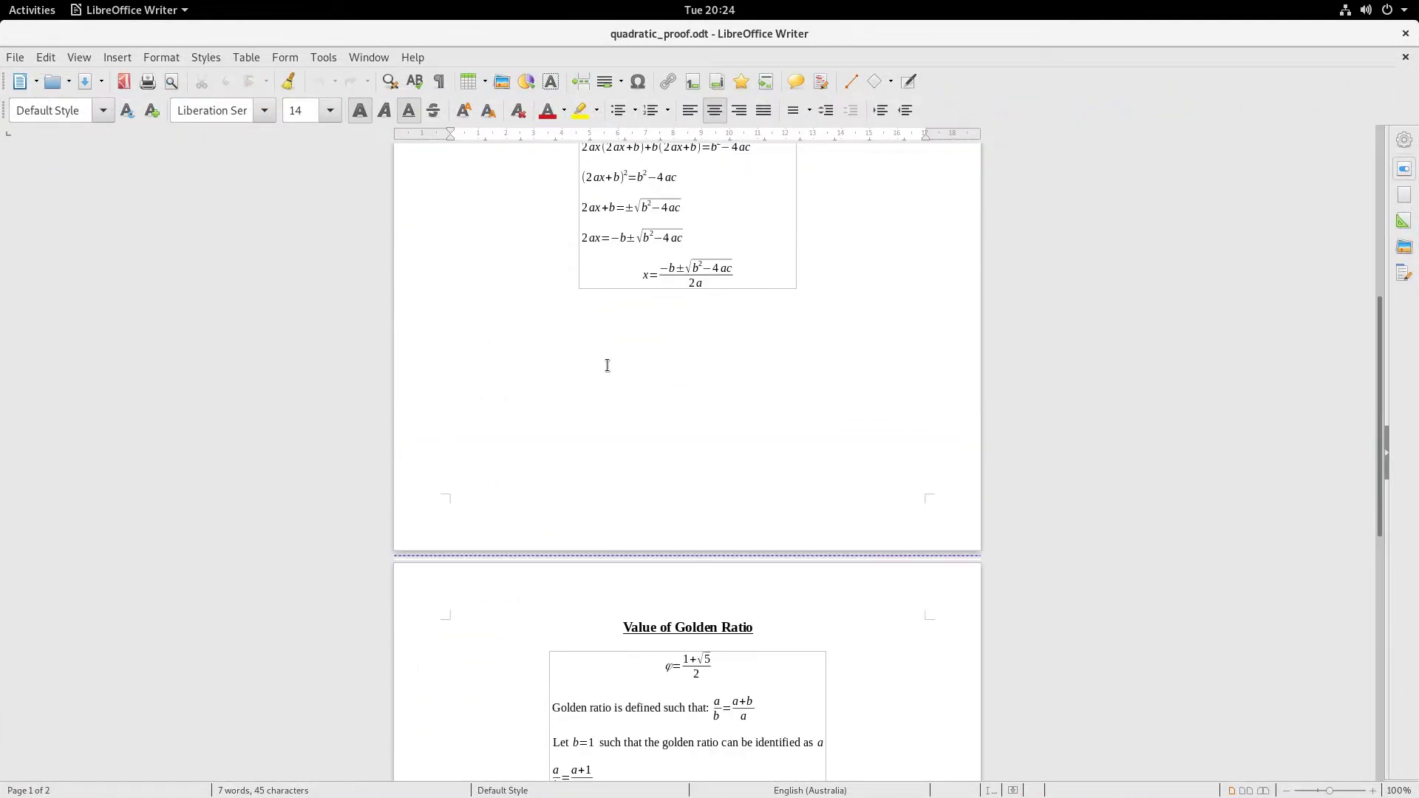
scroll(607, 365, up, 10)
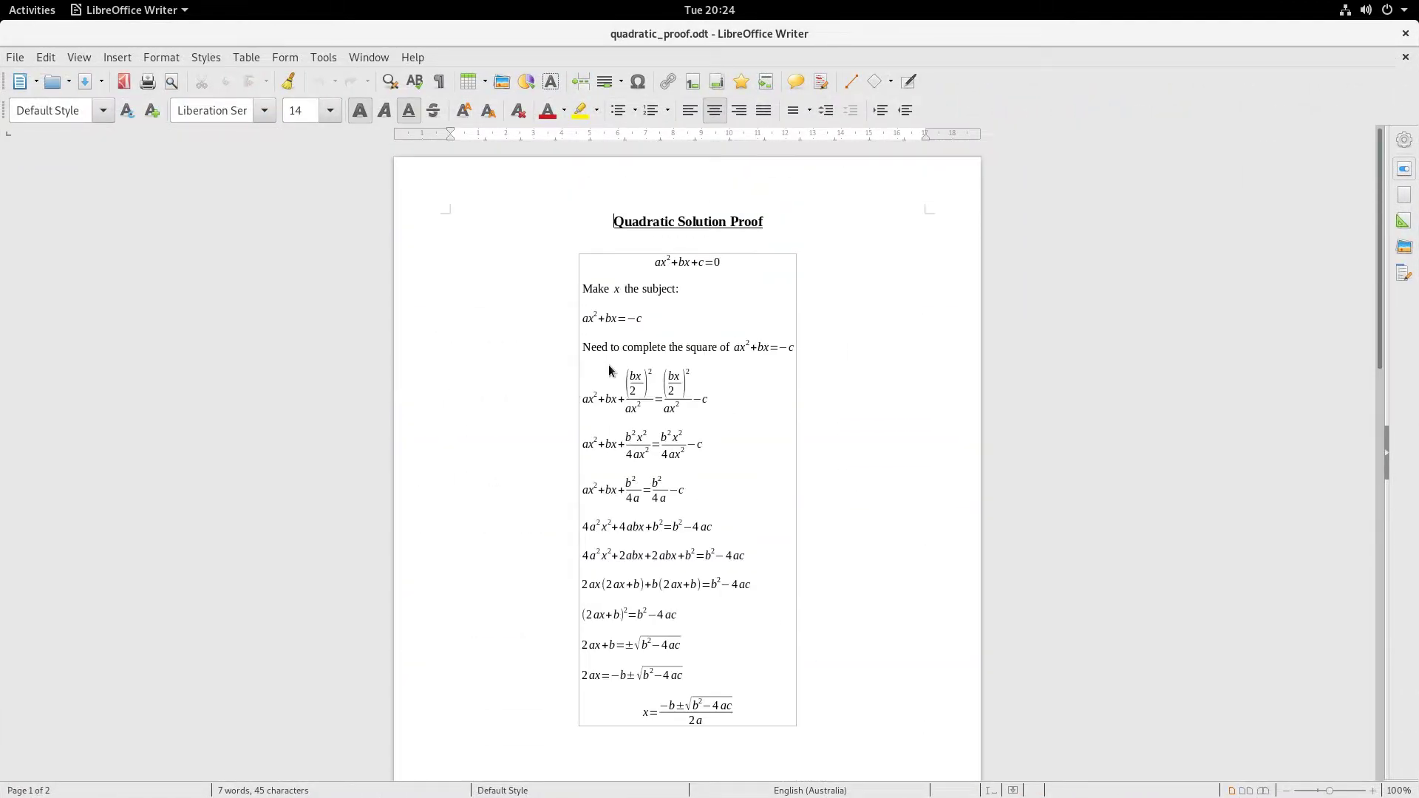
View the About LibreOffice version information, then close it
click(414, 59)
click(490, 241)
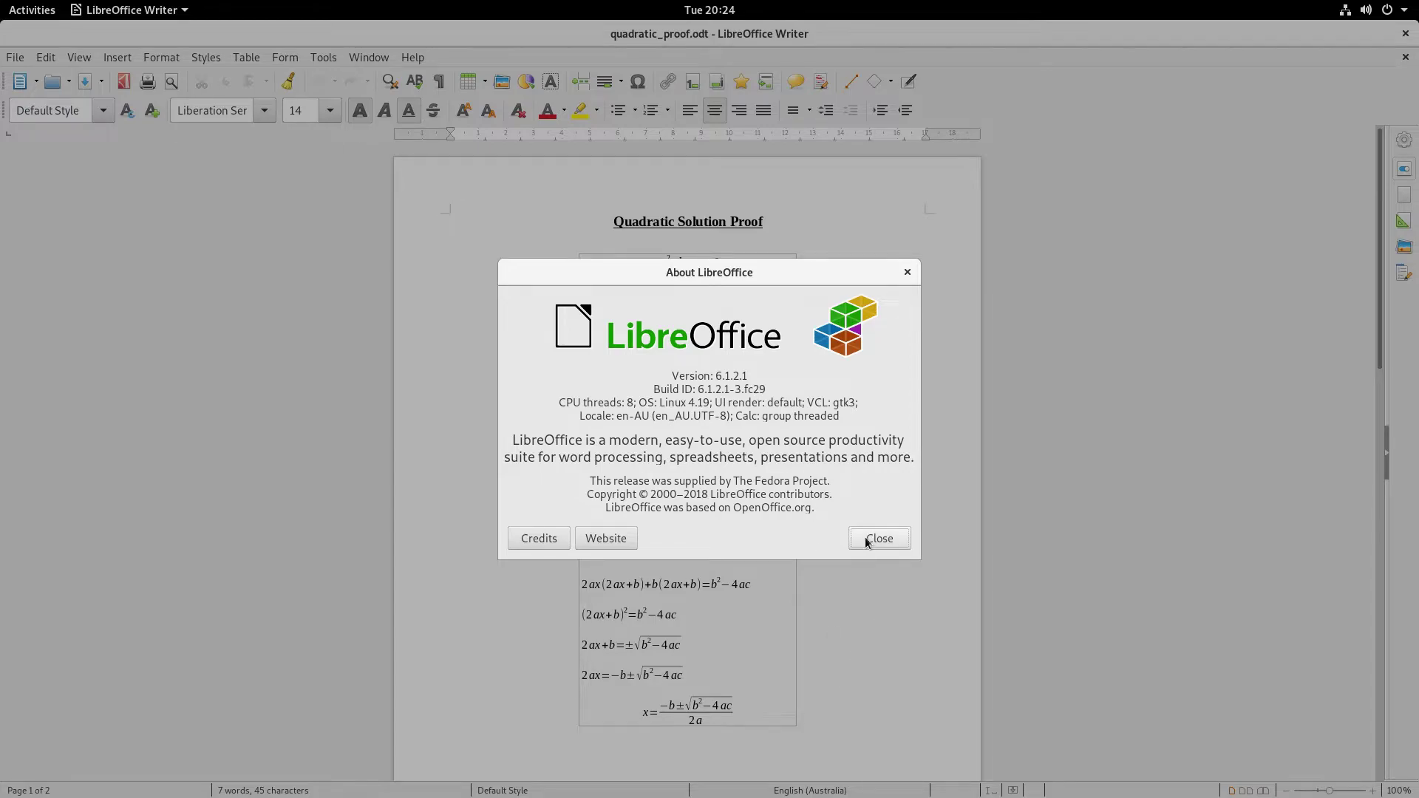
click(866, 541)
Examine the LibreOffice View options and cancel without changing anything
click(675, 327)
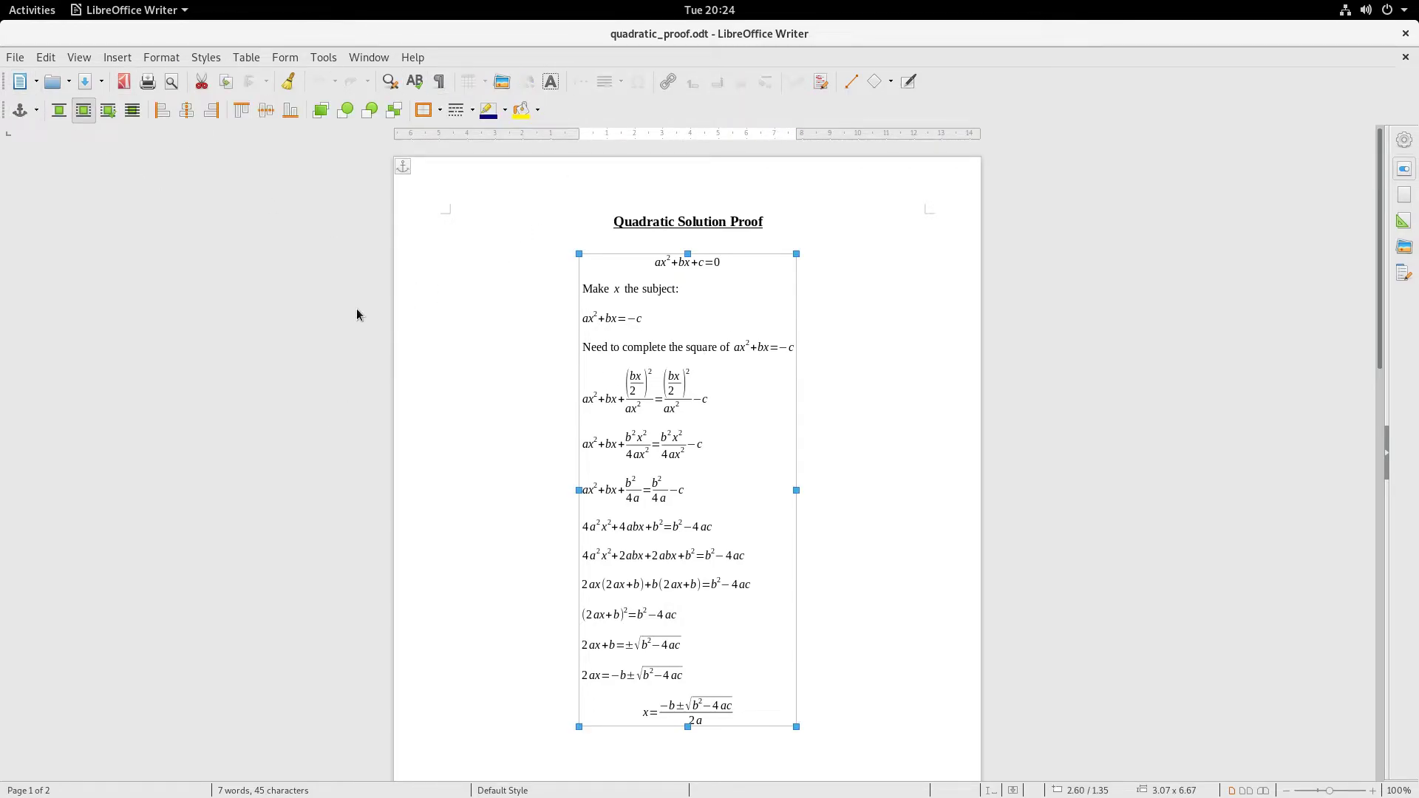
click(323, 58)
click(392, 463)
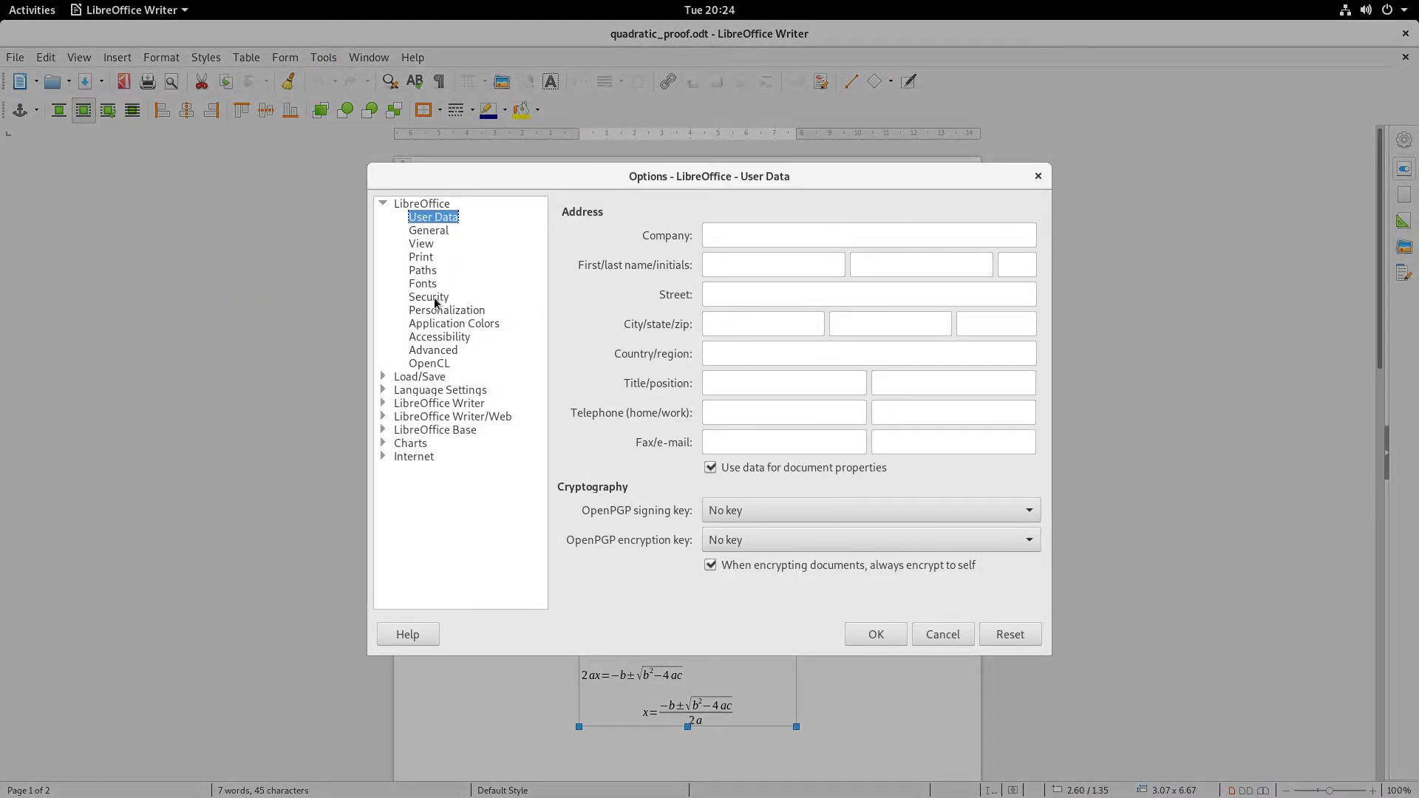
click(421, 245)
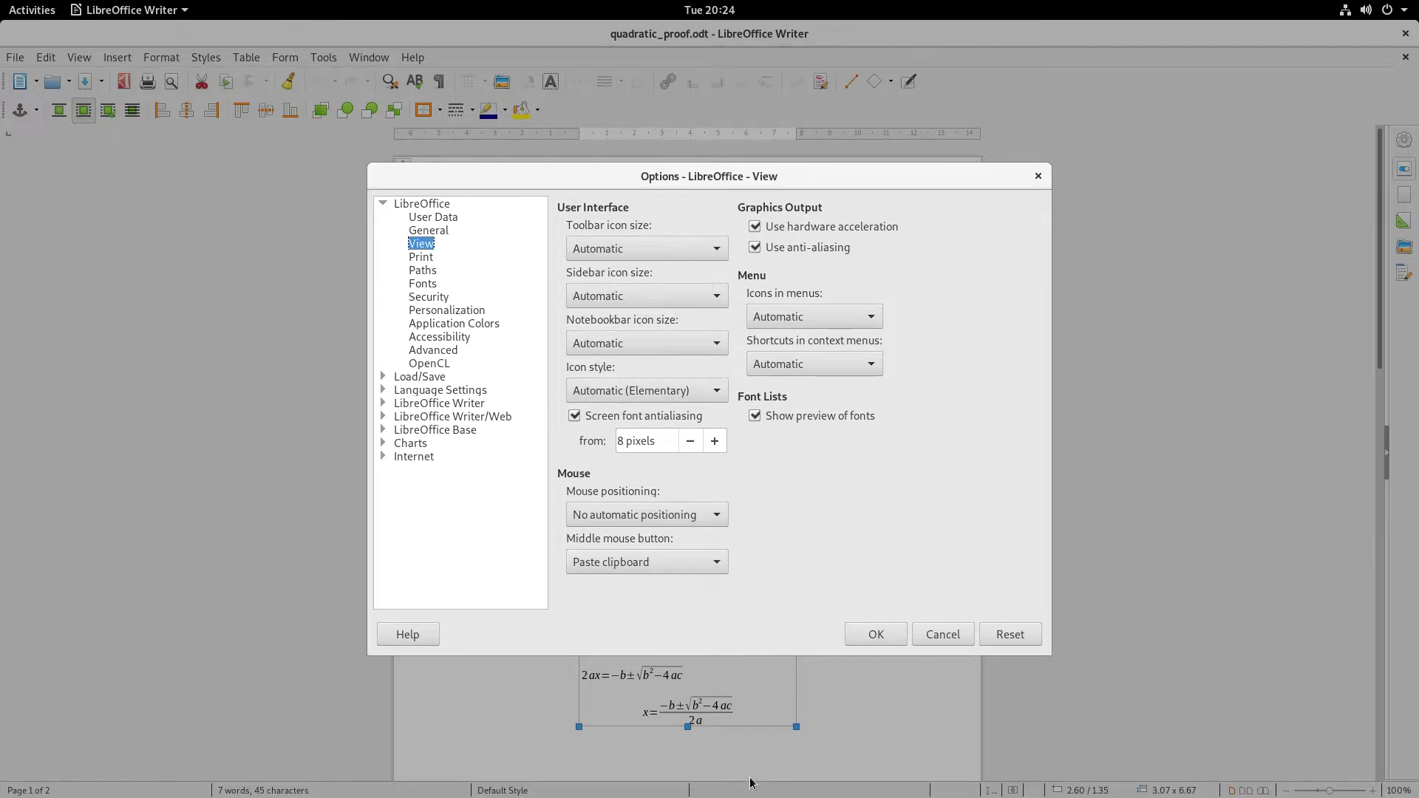
click(944, 639)
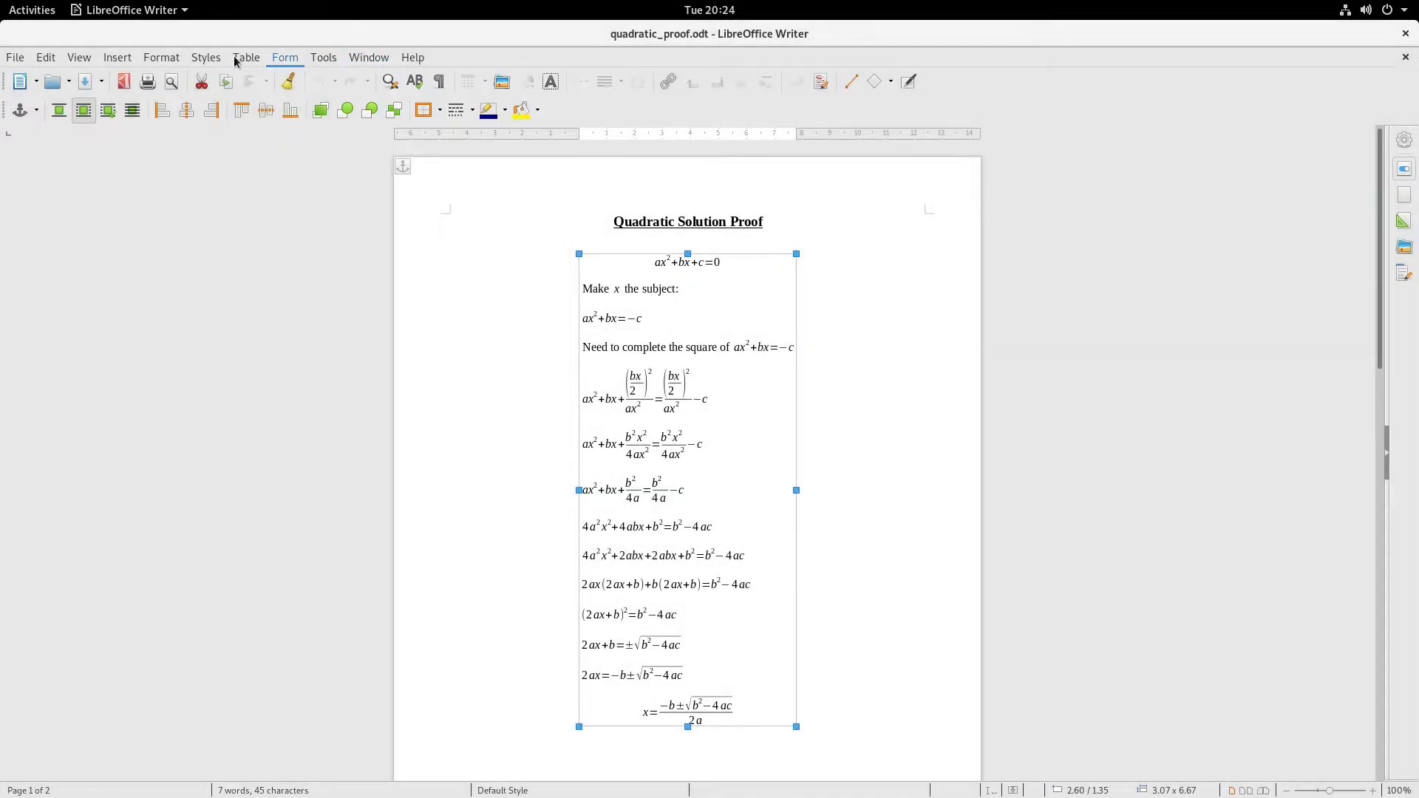
Turn on icons in menus in the LibreOffice View options and apply the setting
click(285, 57)
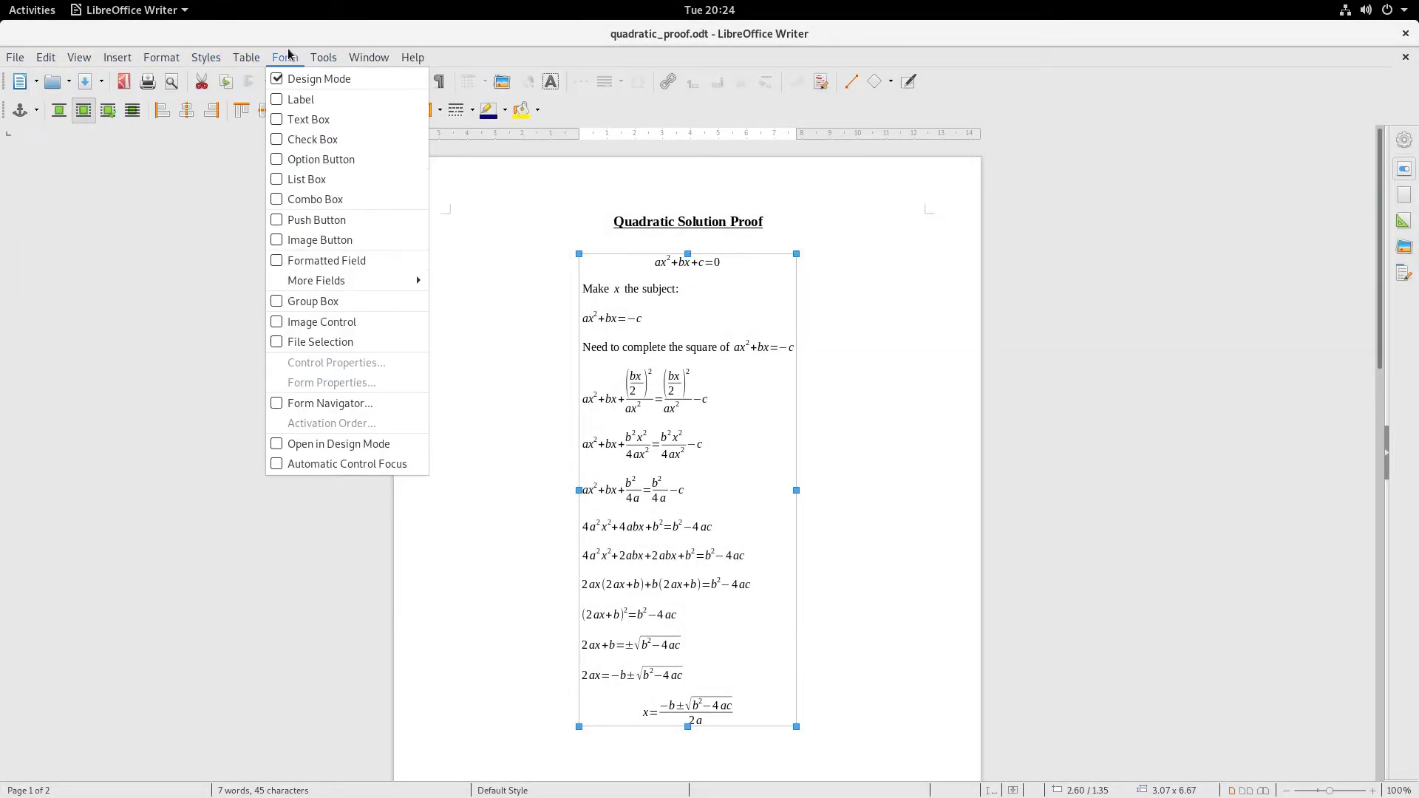
mouse_move(323, 58)
click(404, 470)
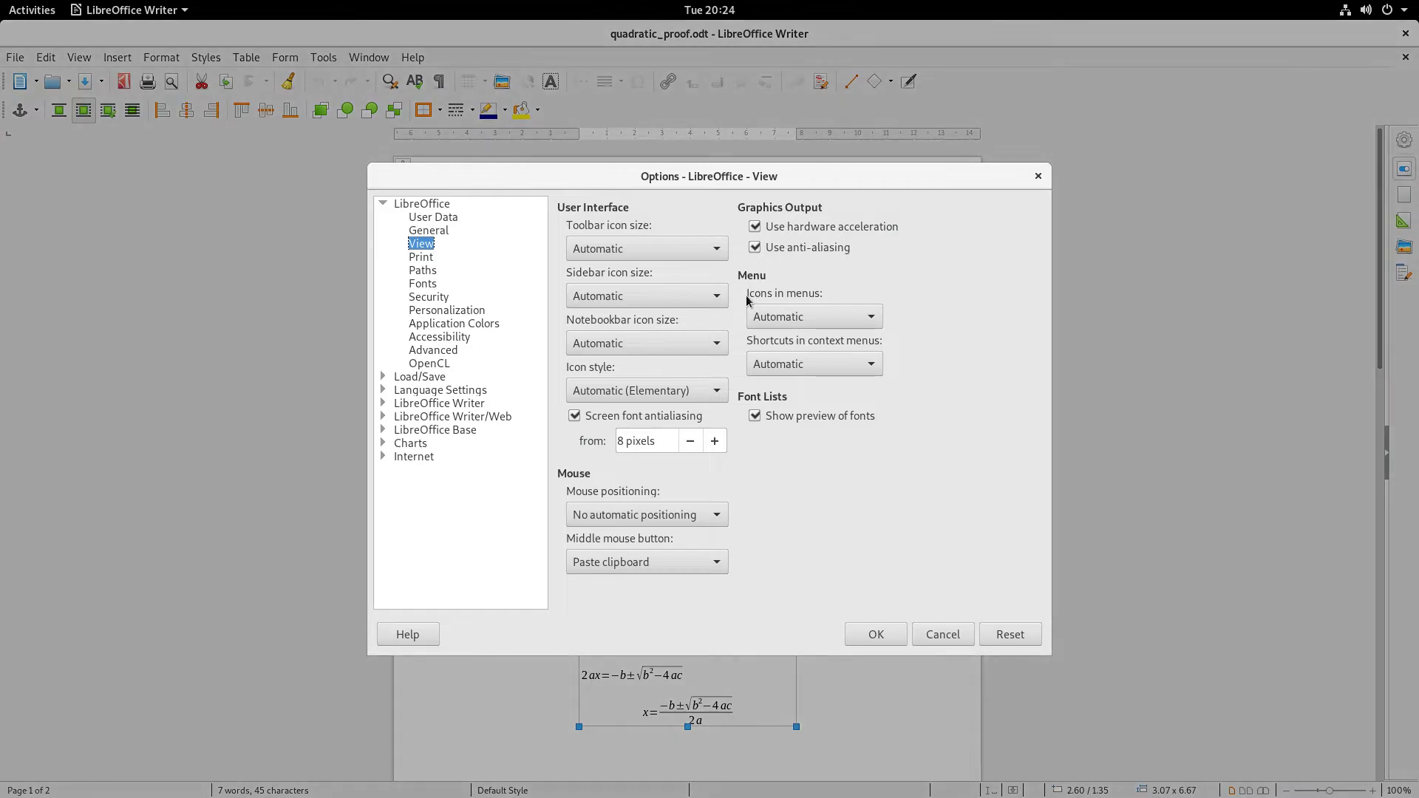
click(769, 316)
click(783, 362)
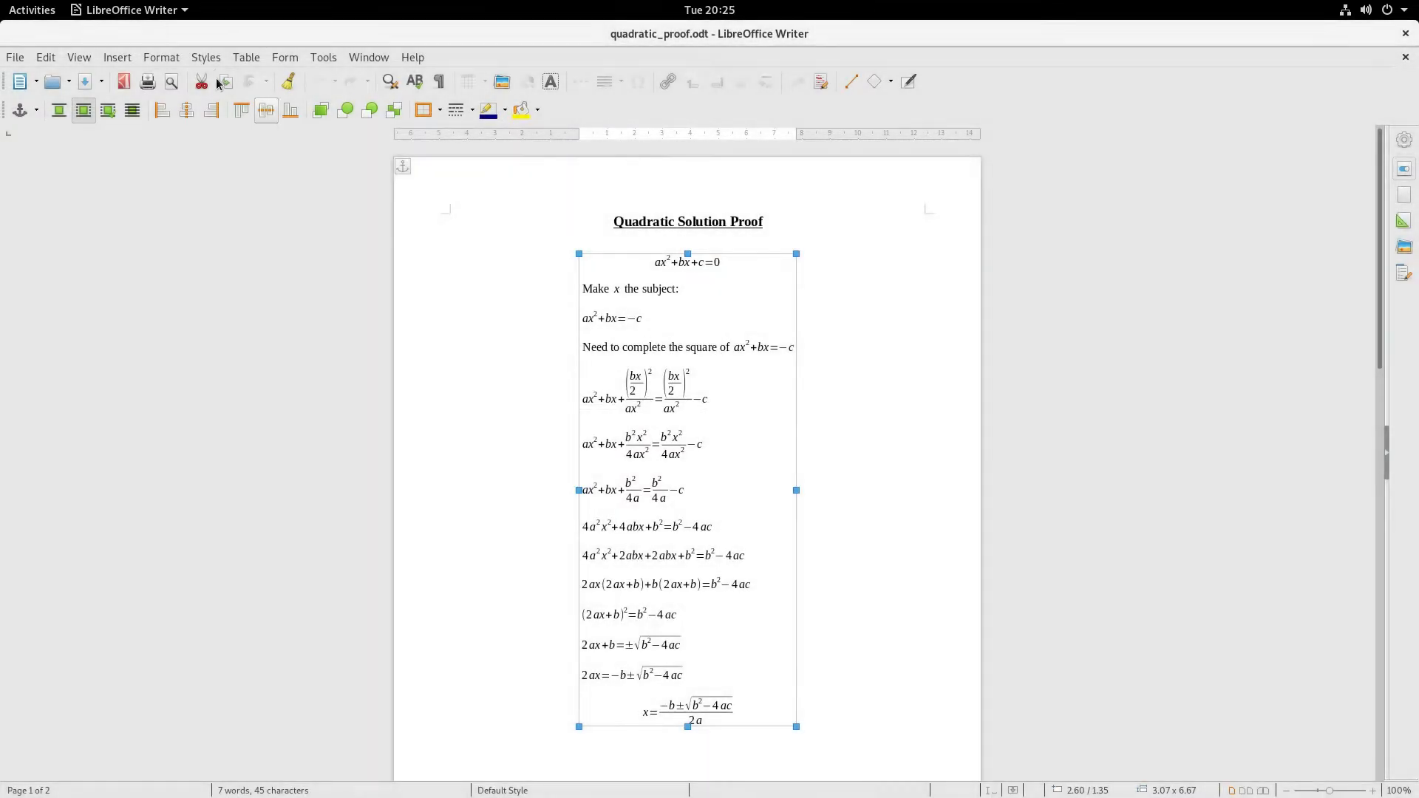
click(875, 633)
Look through the Writer menus from Insert to Table to check their icons
click(114, 59)
key(Escape)
click(118, 57)
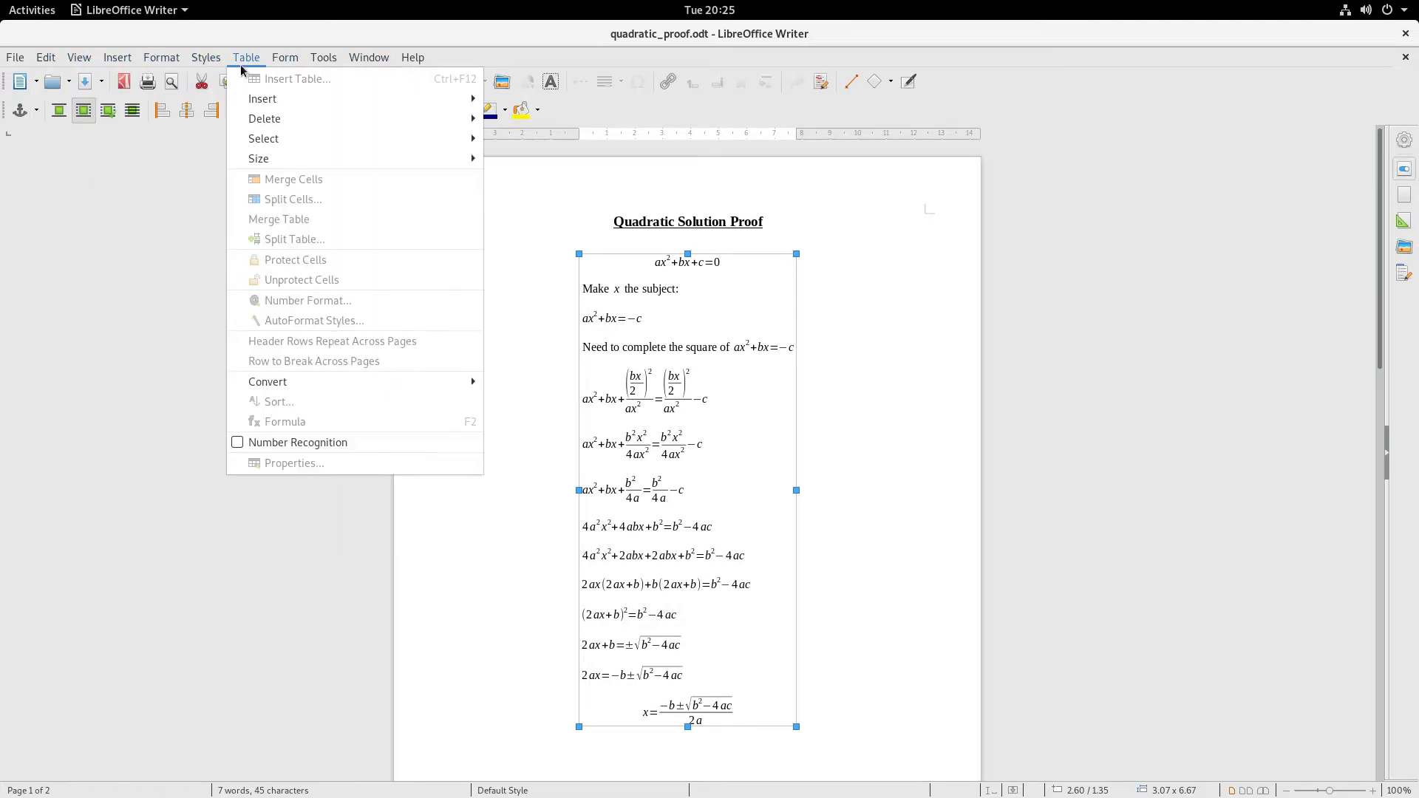
key(Escape)
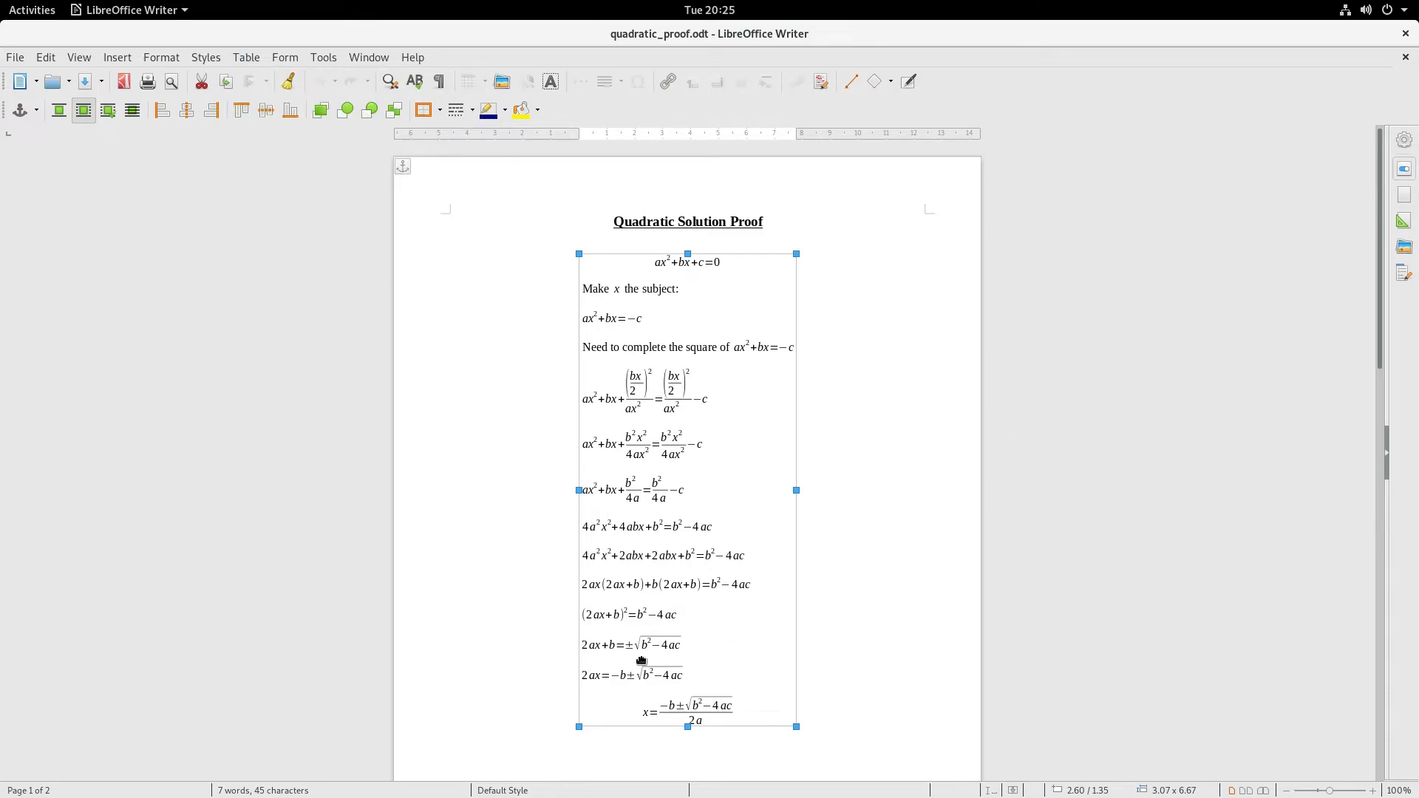
Close the document, view the open windows in the overview, and return to the Documents folder in Files
click(1406, 33)
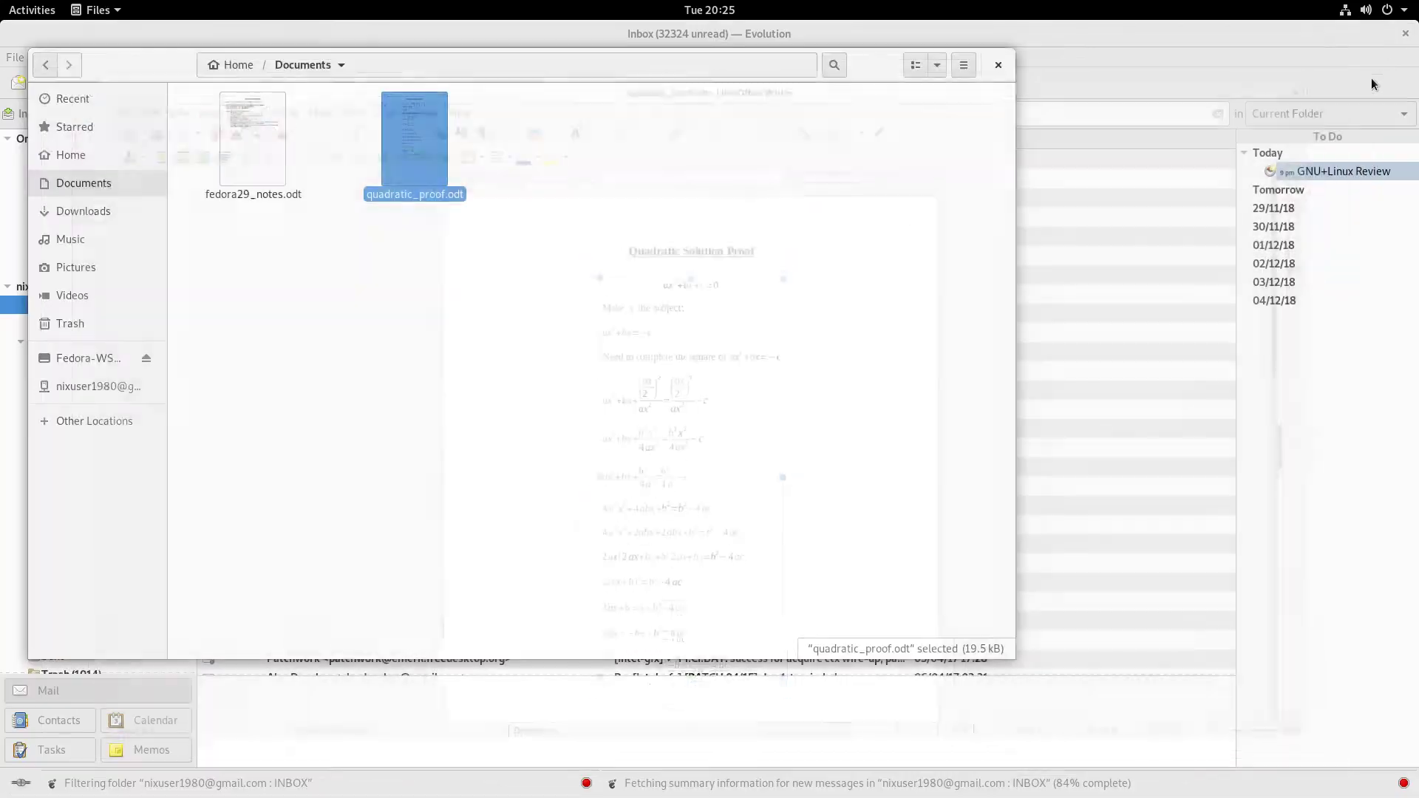
click(735, 332)
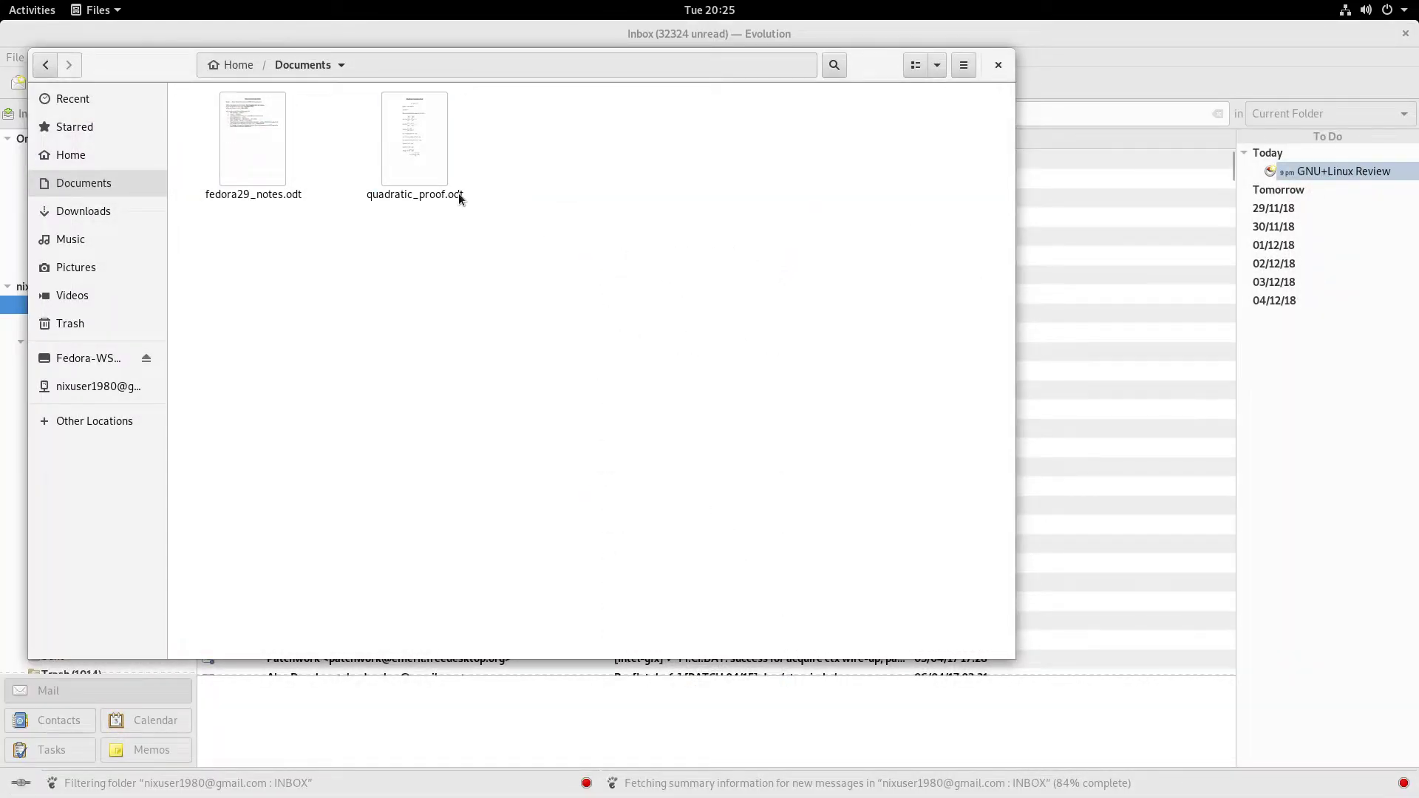
mouse_move(1, 2)
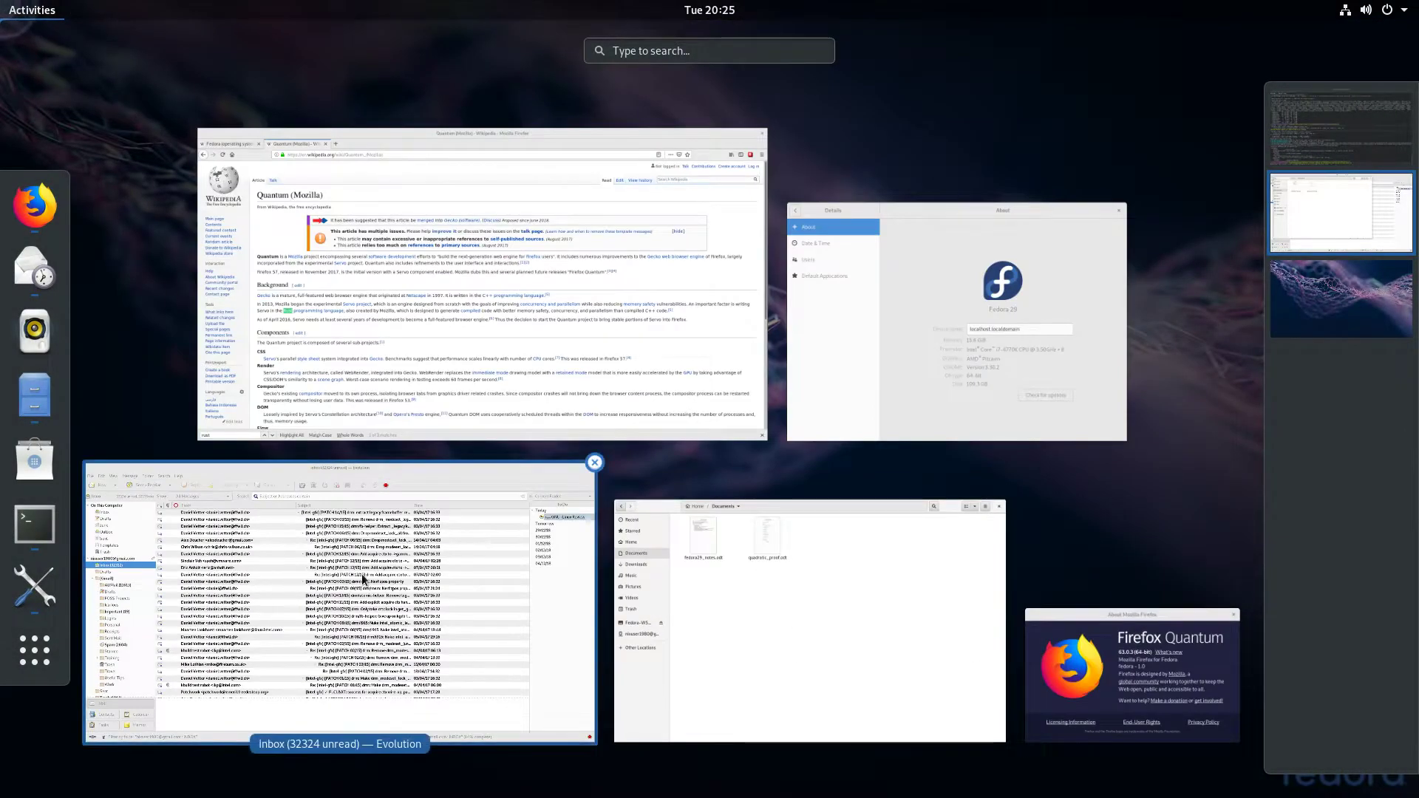
click(697, 573)
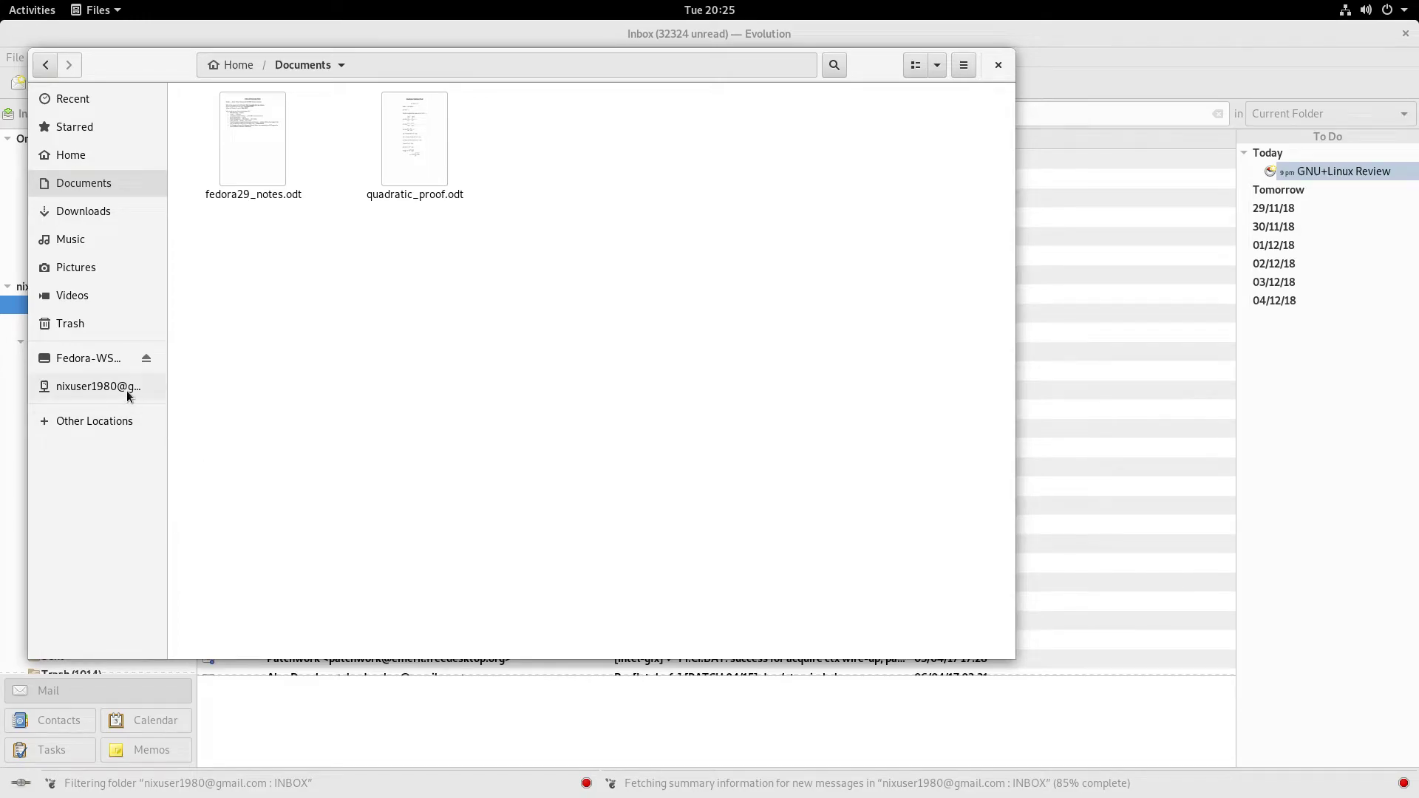
Reopen quadratic_proof.odt and export it as a PDF named quadratic_proof in Documents
click(409, 158)
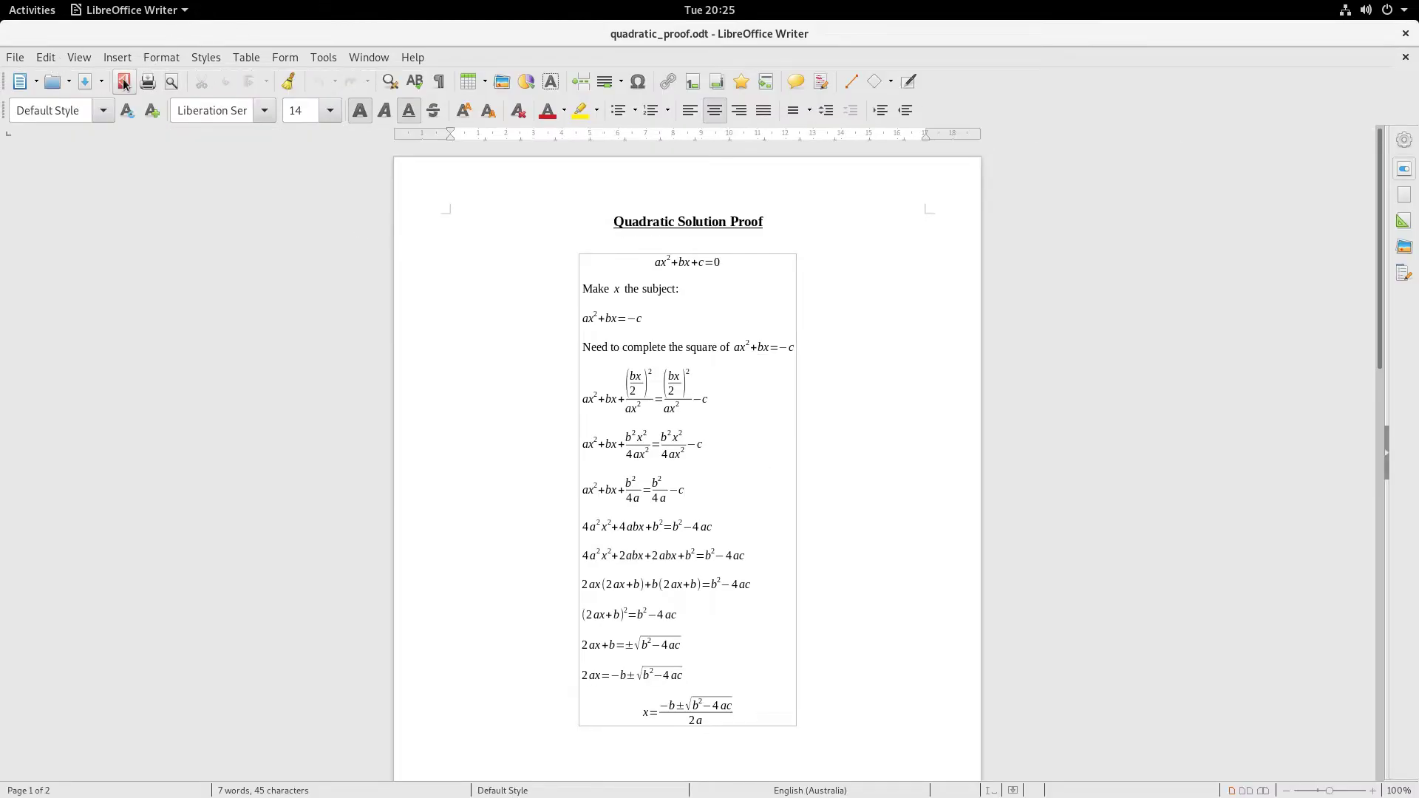
click(123, 81)
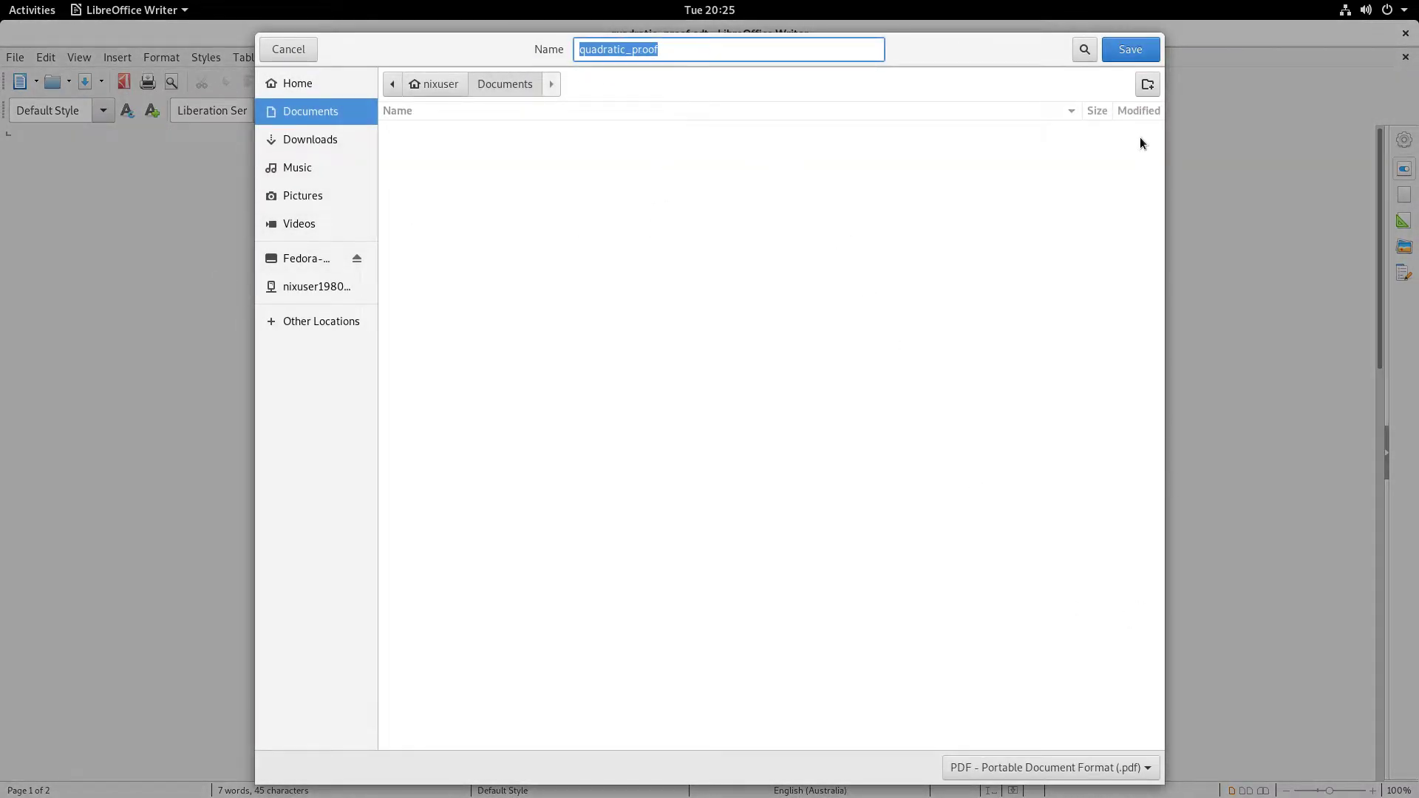
click(1129, 51)
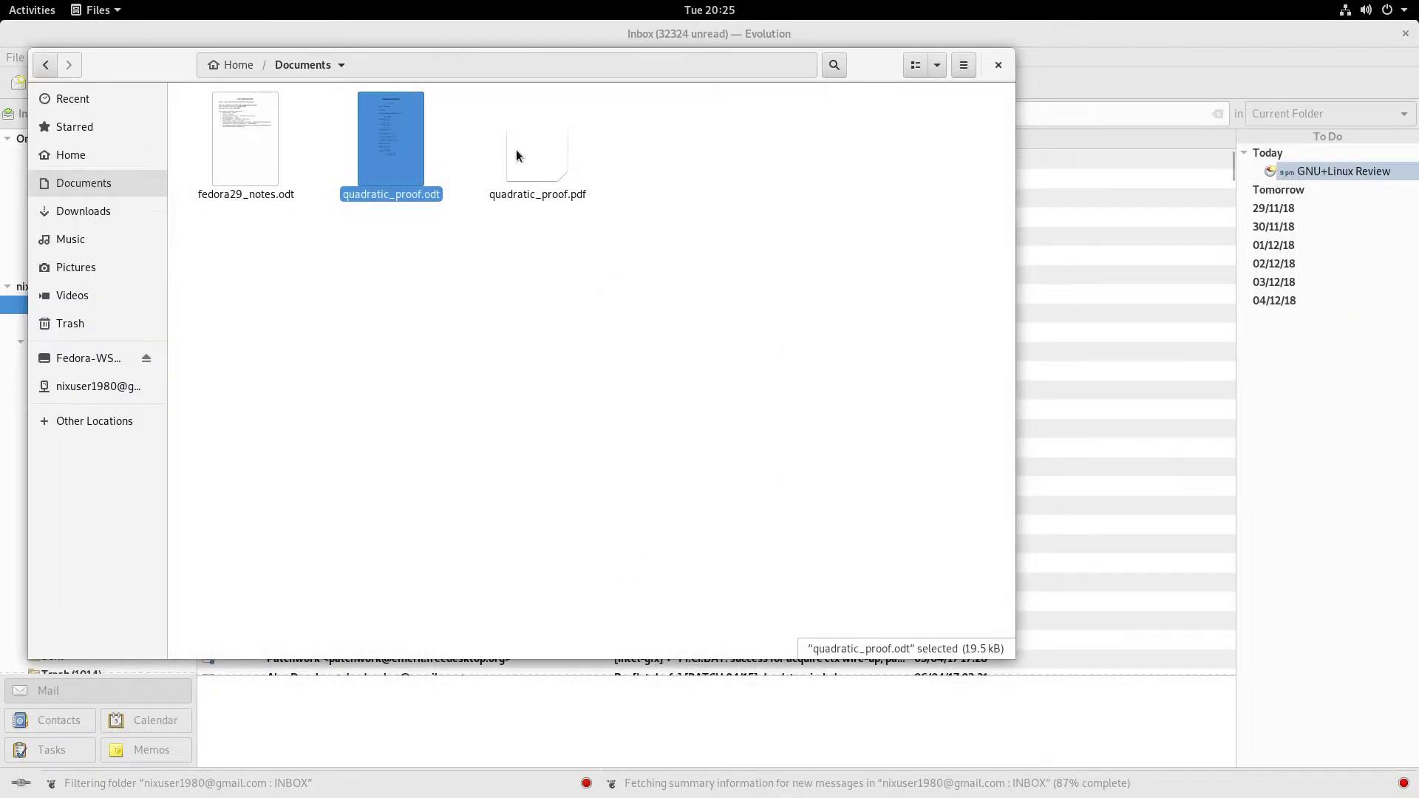
Open quadratic_proof.pdf in Document Viewer, view its second page, and close the viewer
right_click(517, 151)
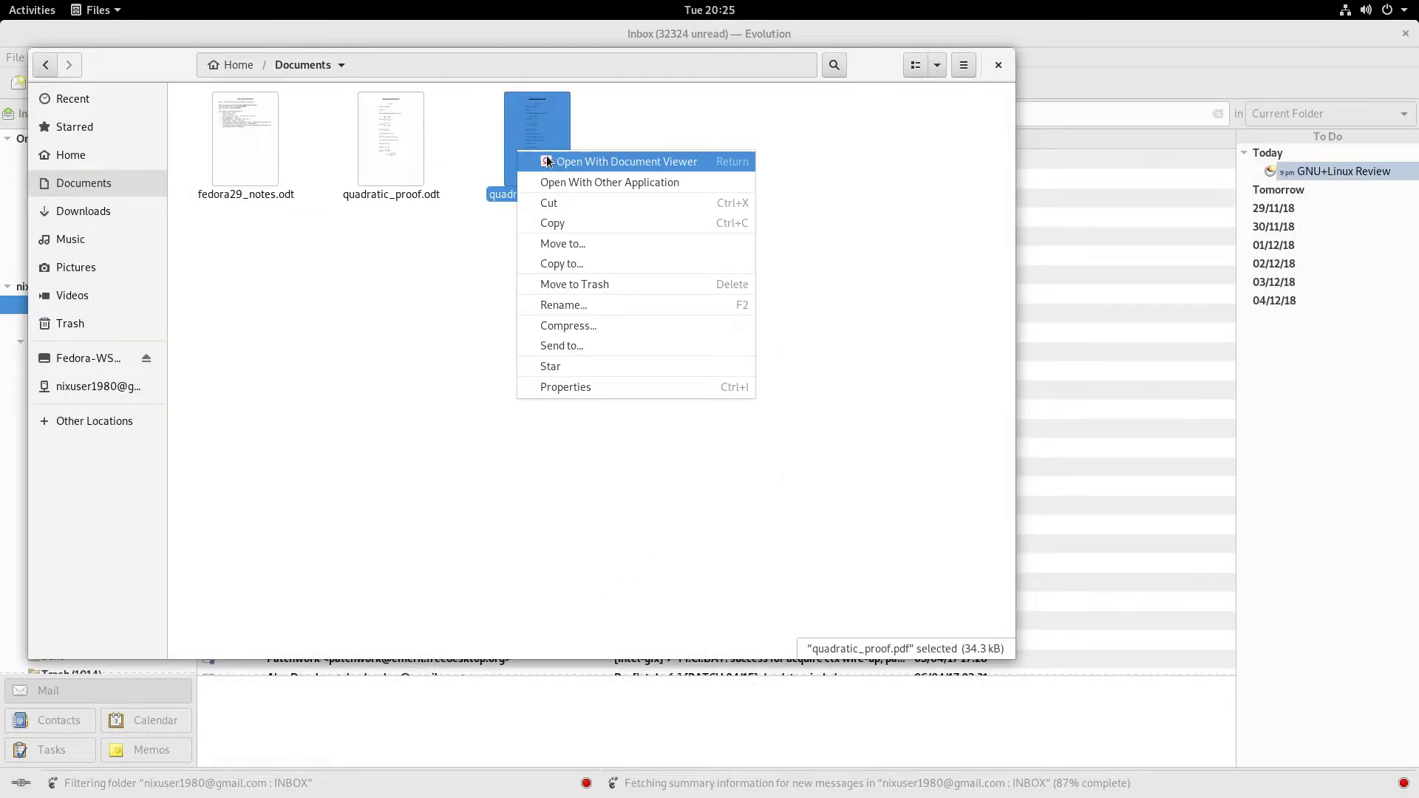
click(548, 161)
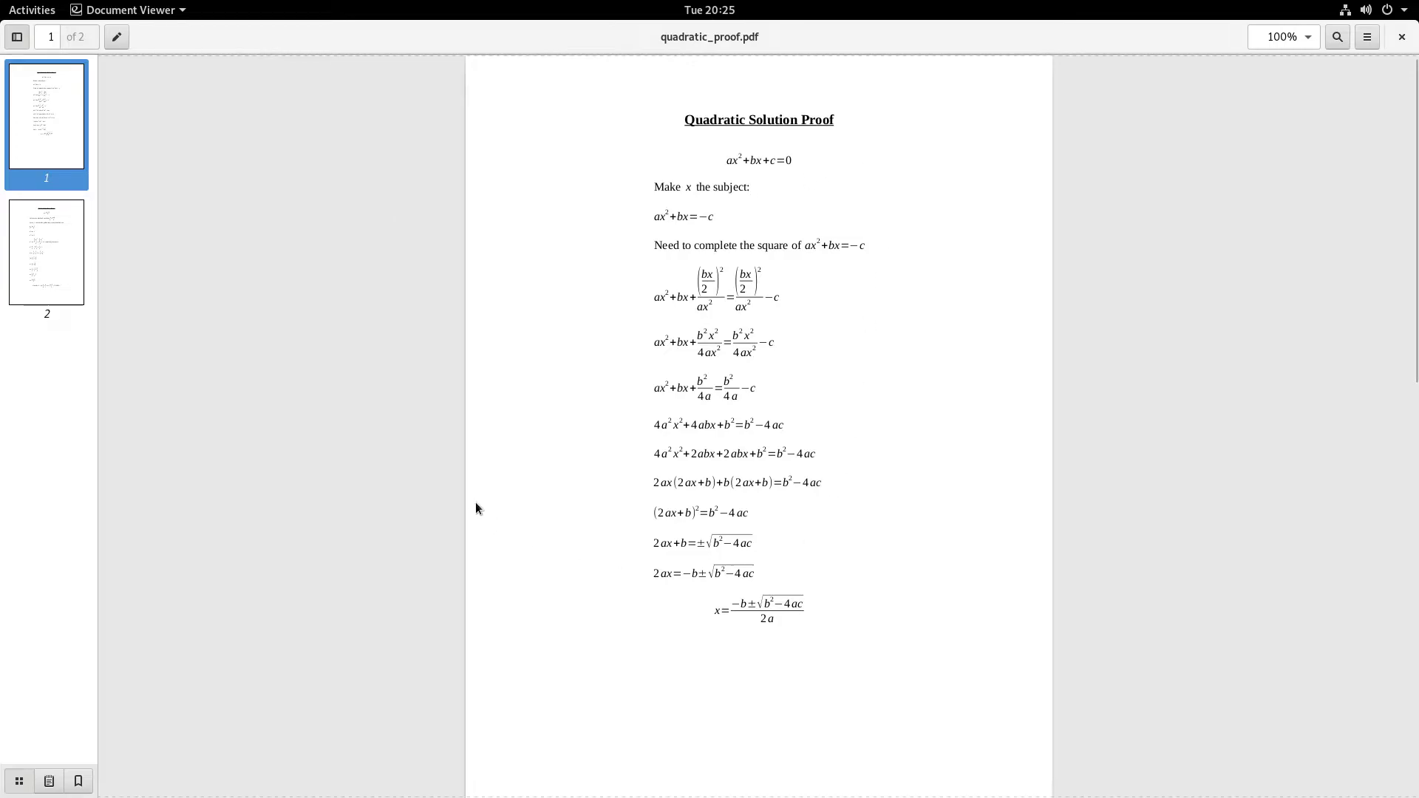
click(29, 253)
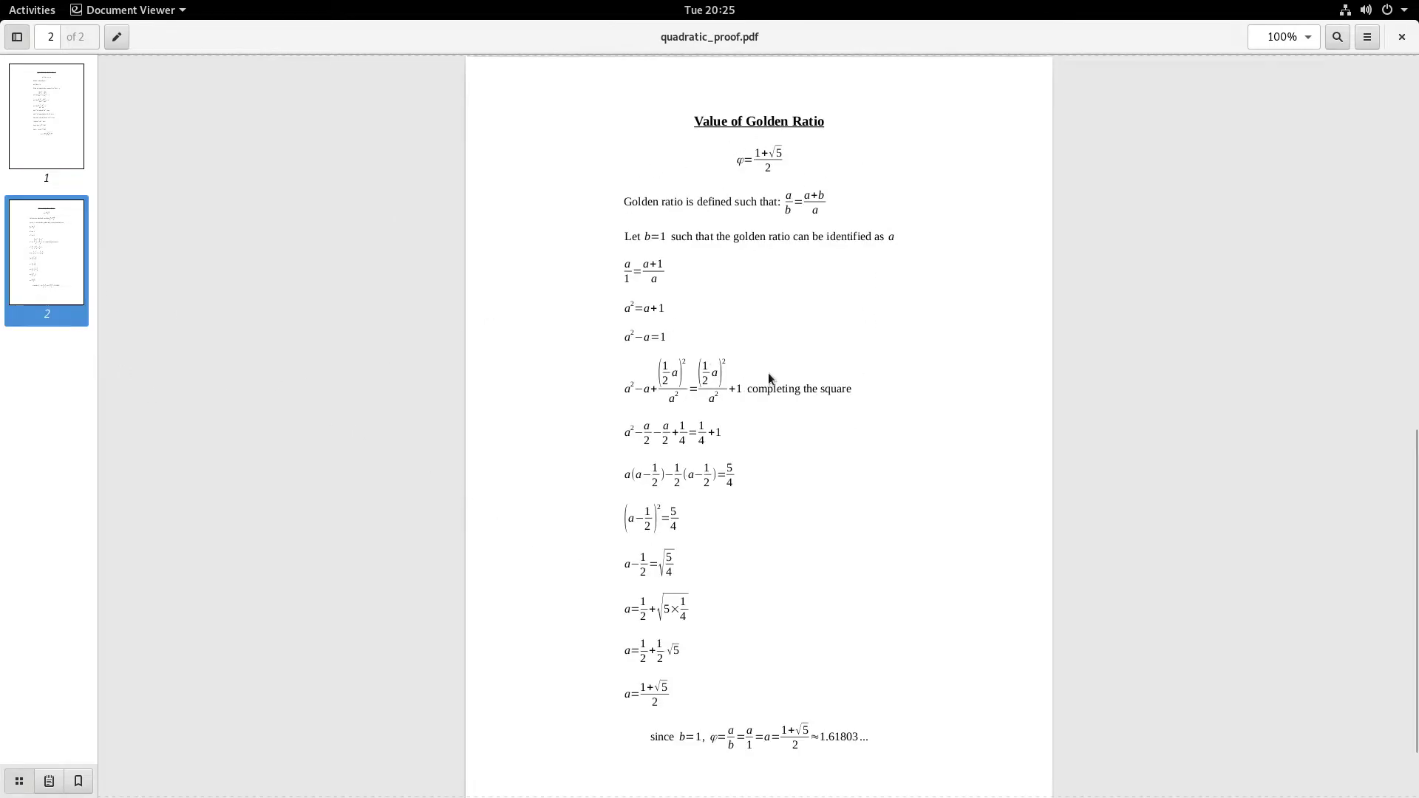
click(1403, 34)
click(643, 255)
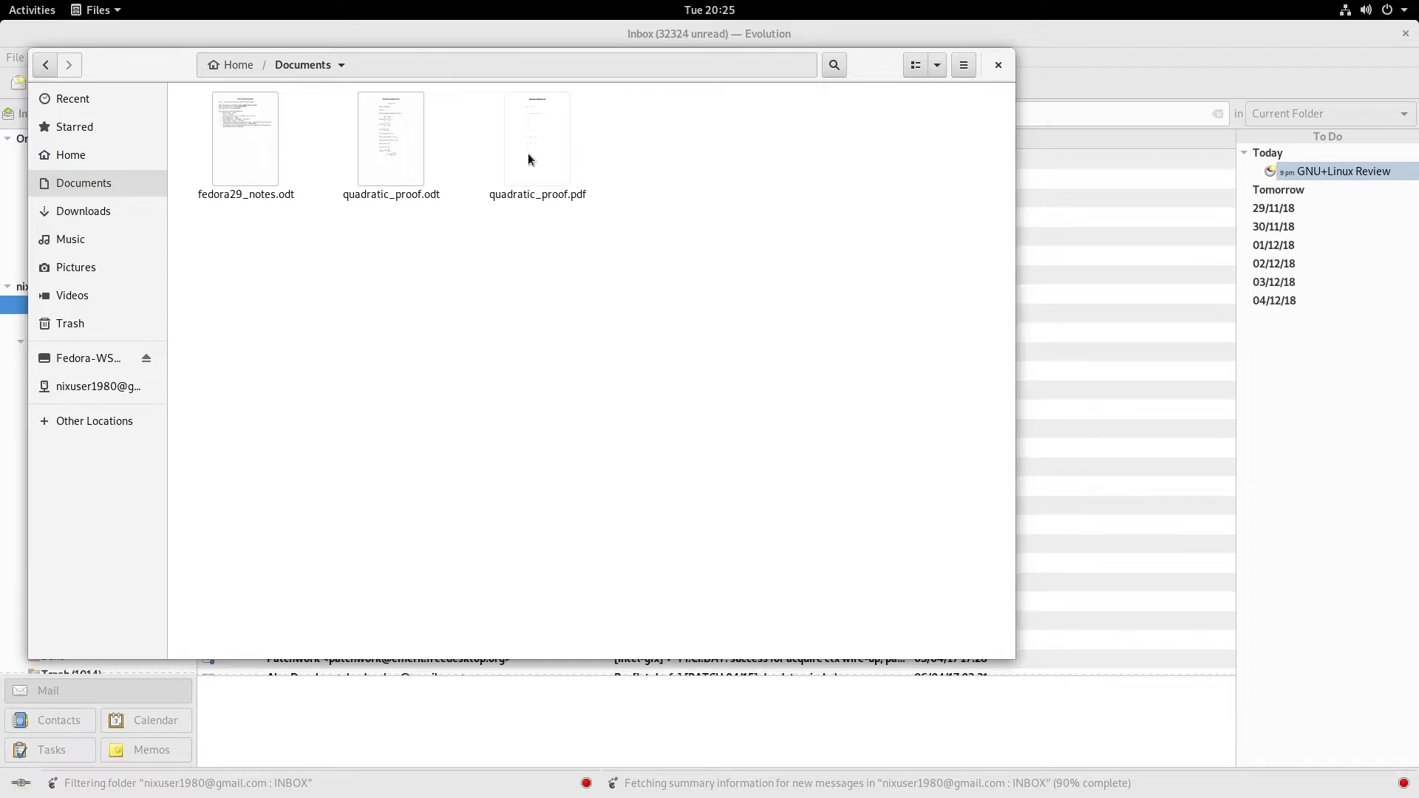
Reopen quadratic_proof.odt in Writer, look through the file formats offered by Save As, and cancel saving
double_click(370, 144)
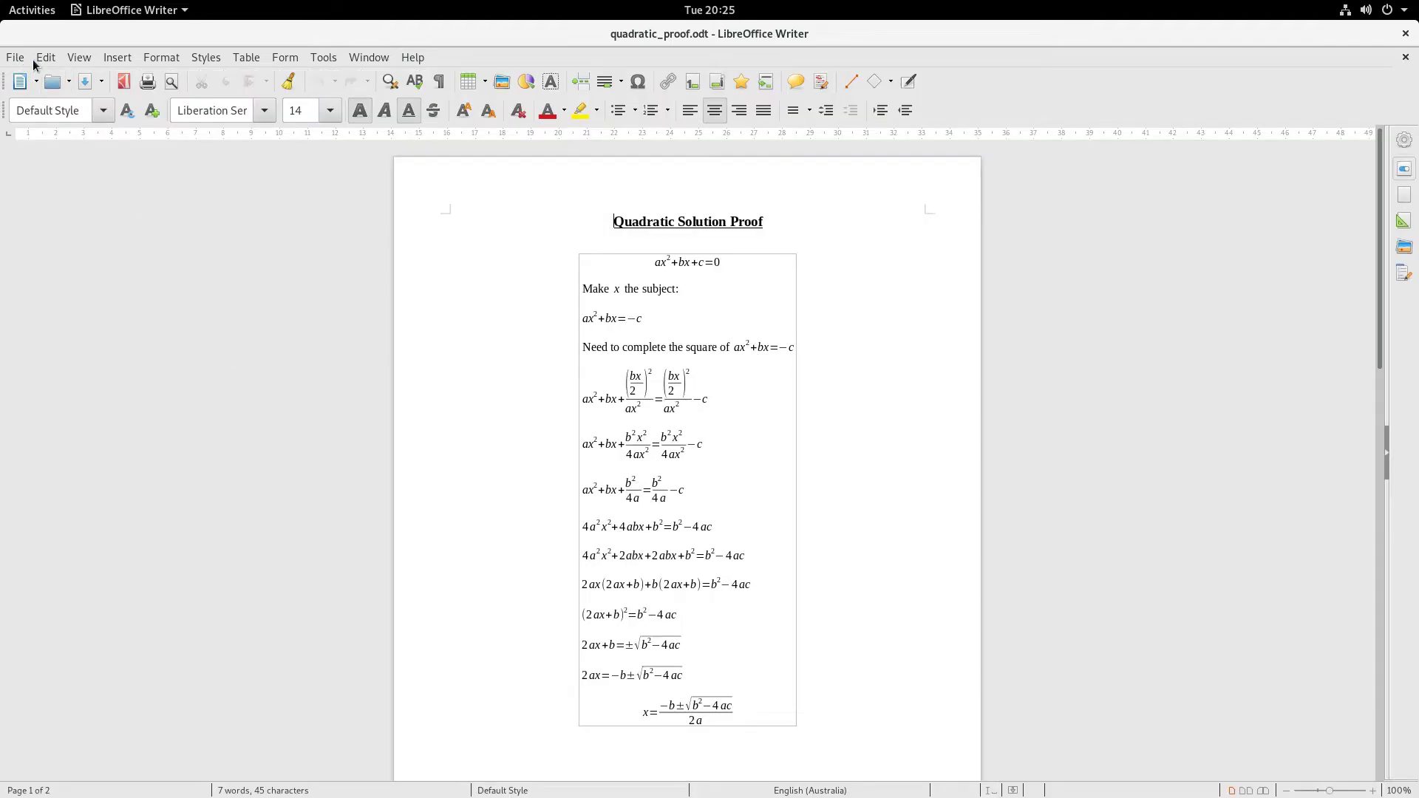
click(16, 57)
click(73, 302)
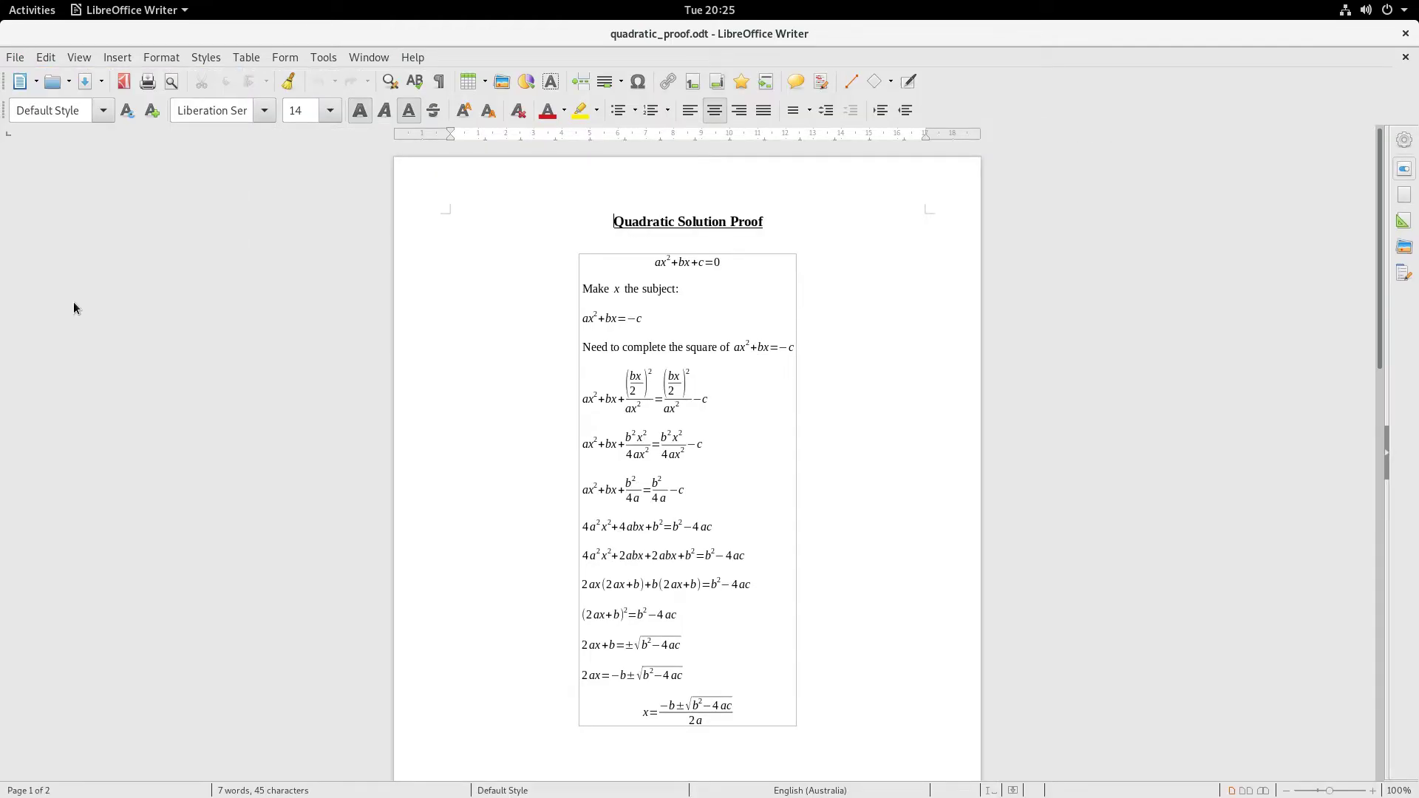
click(1007, 747)
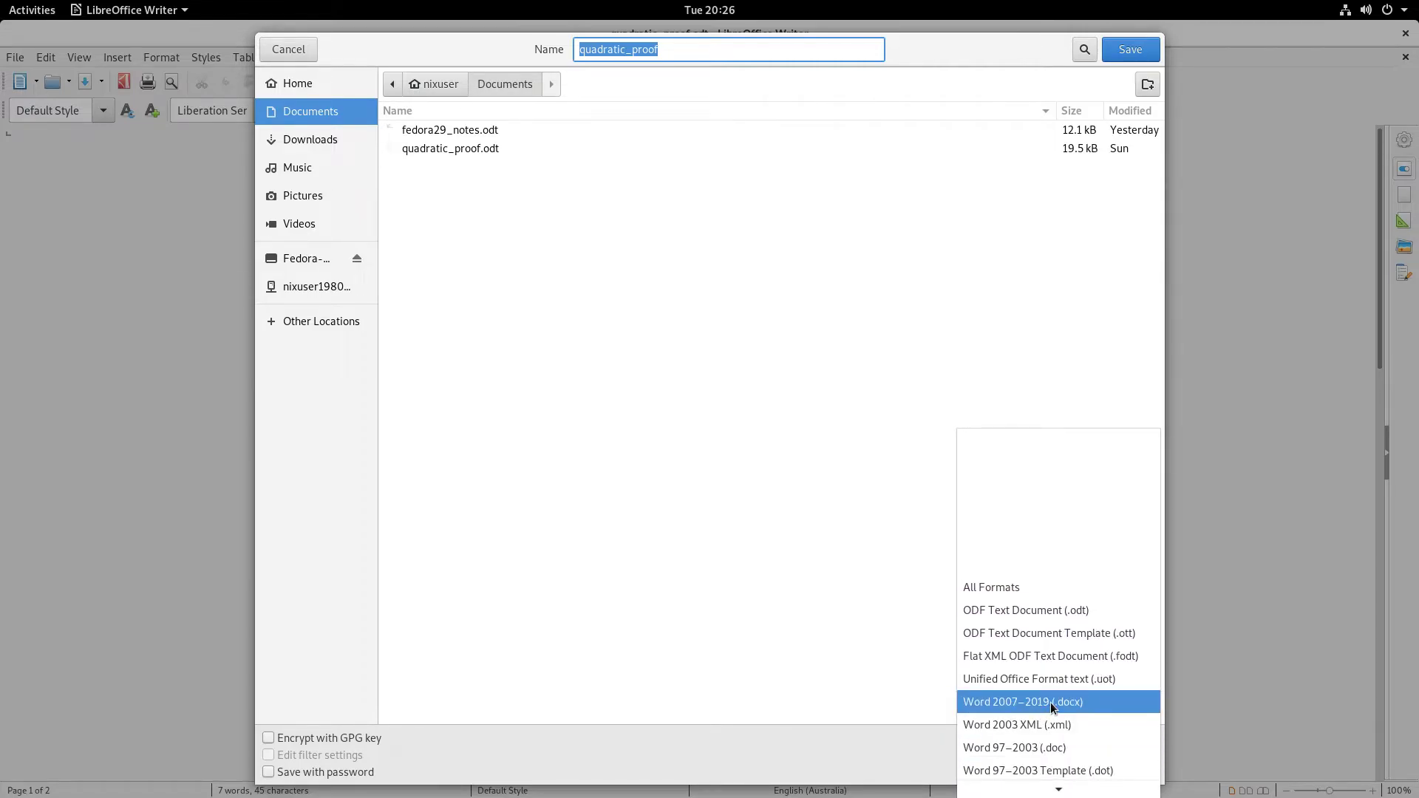
scroll(1054, 690, down, 1)
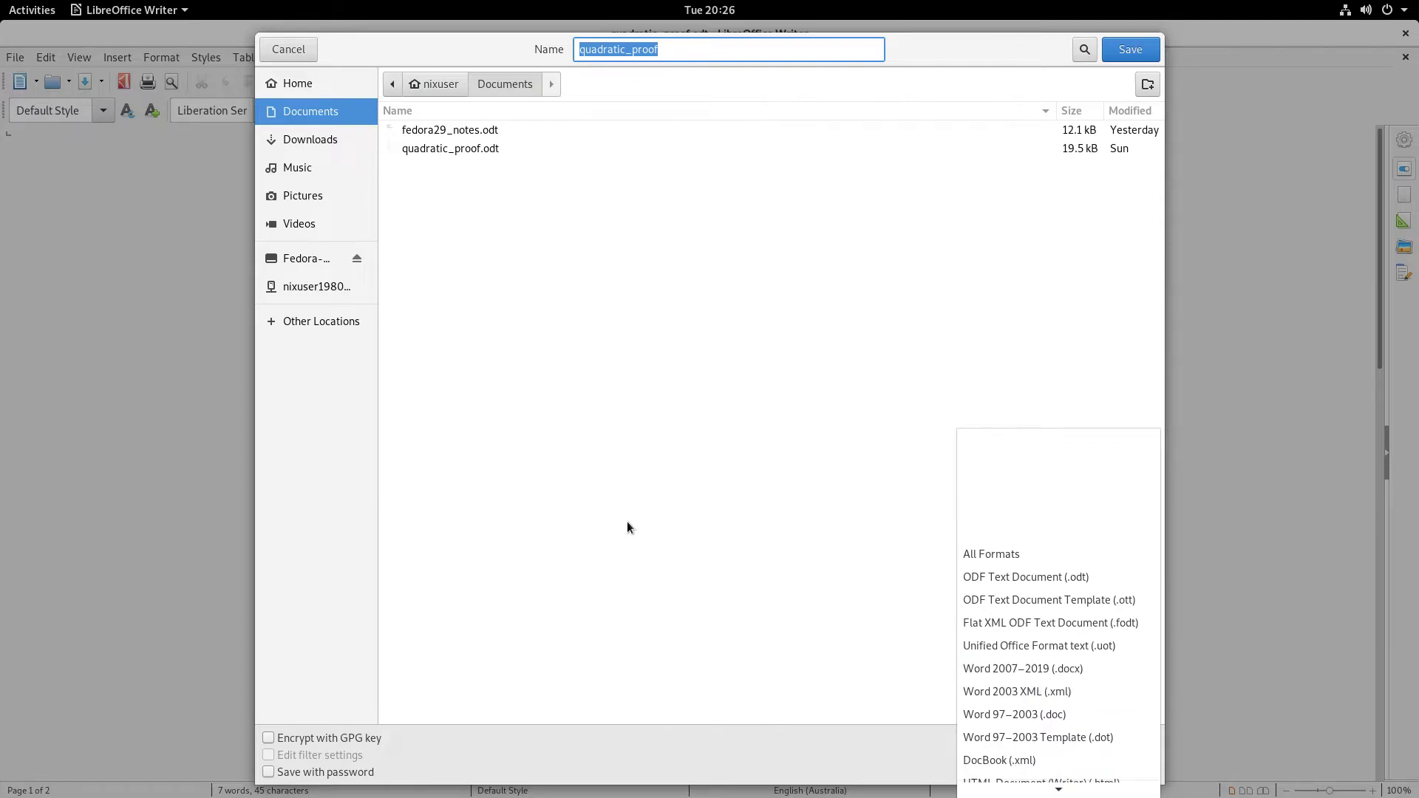
click(783, 611)
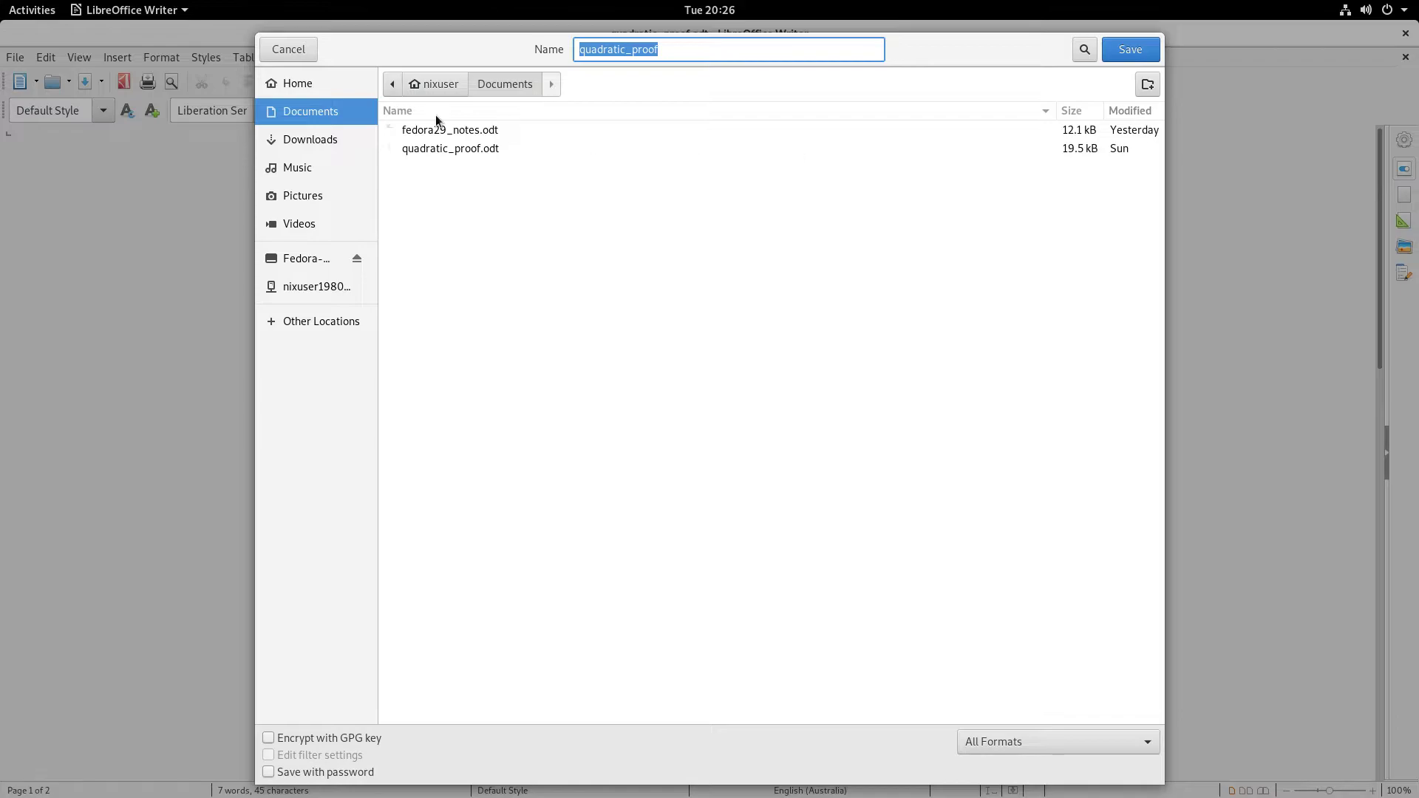
click(288, 49)
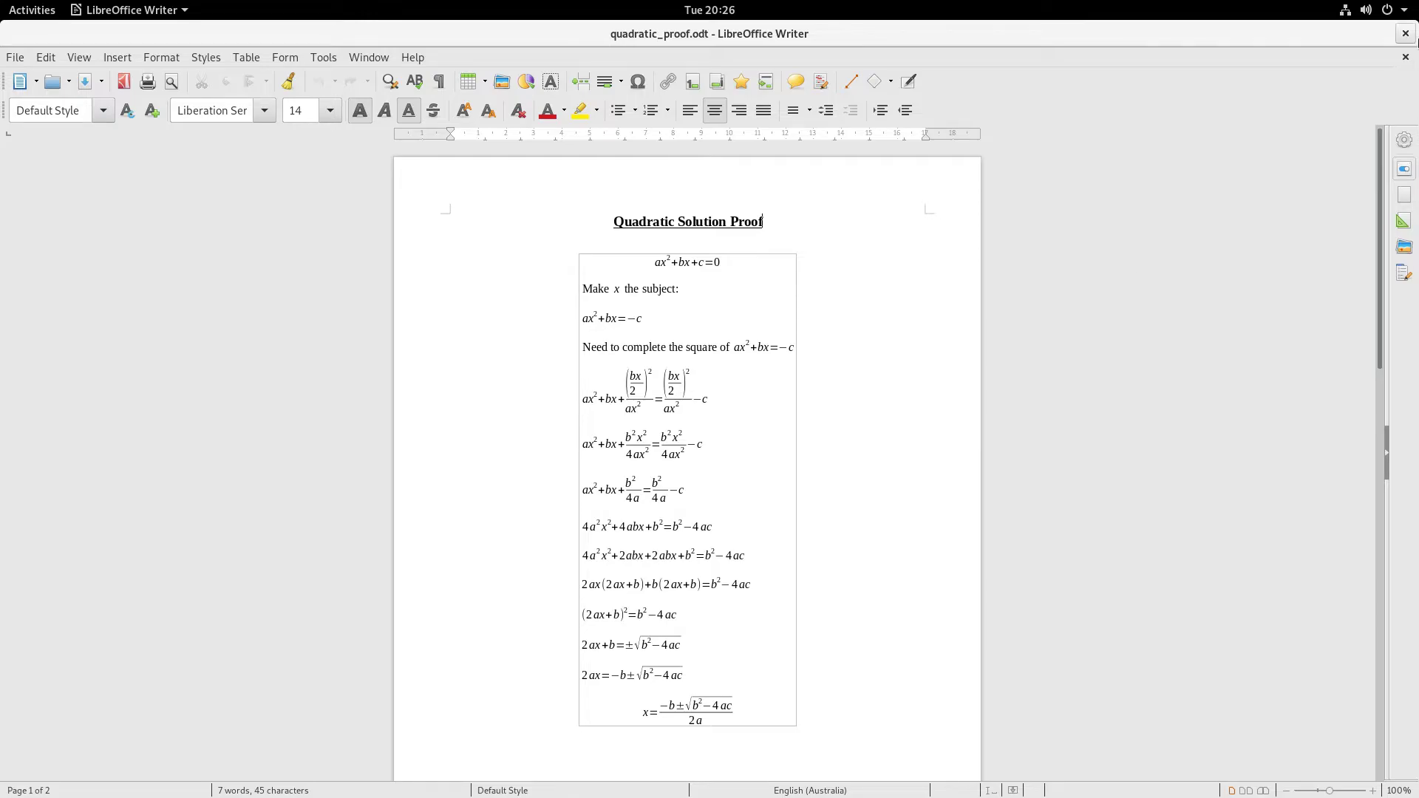
Close the Writer and Files windows and launch Photos from the full list of applications
click(1406, 33)
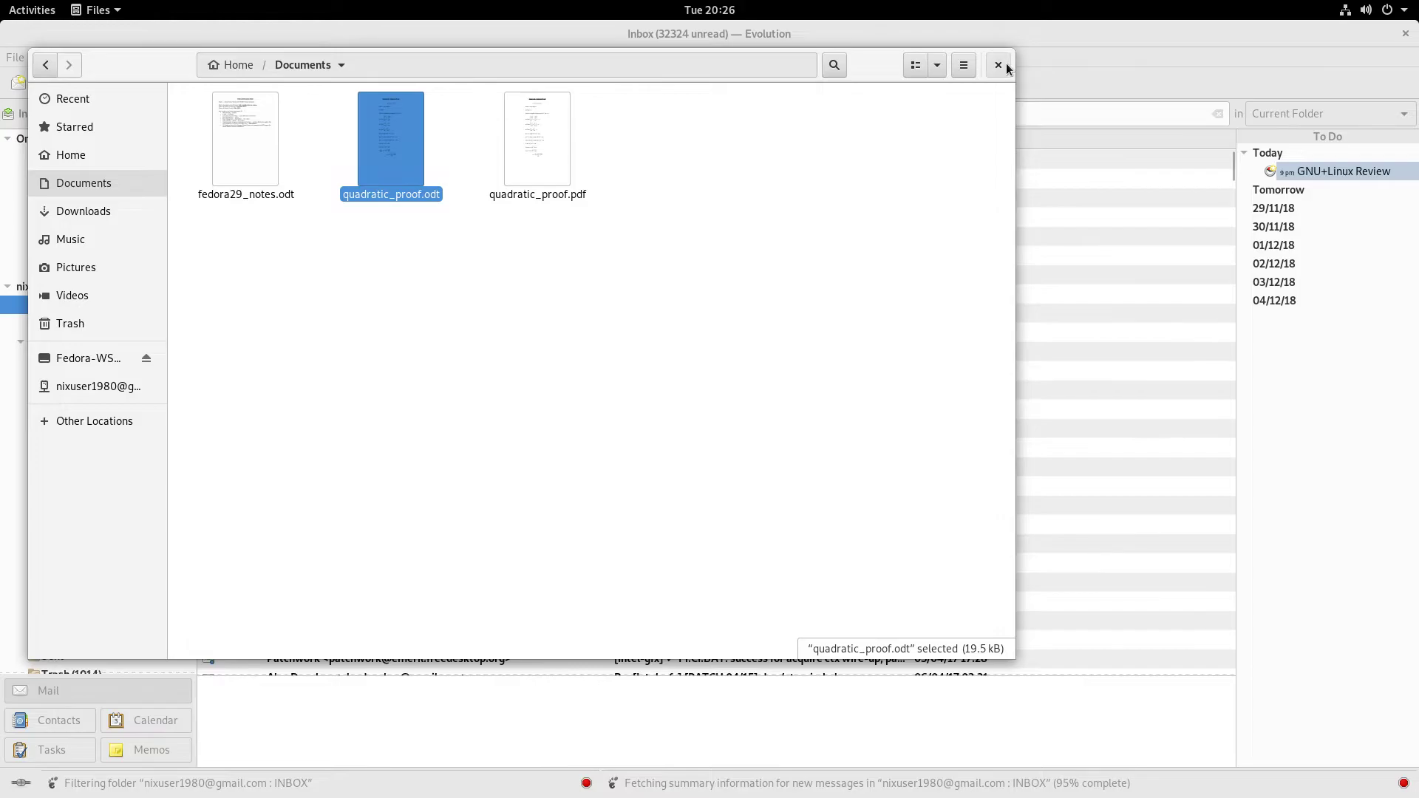
click(999, 64)
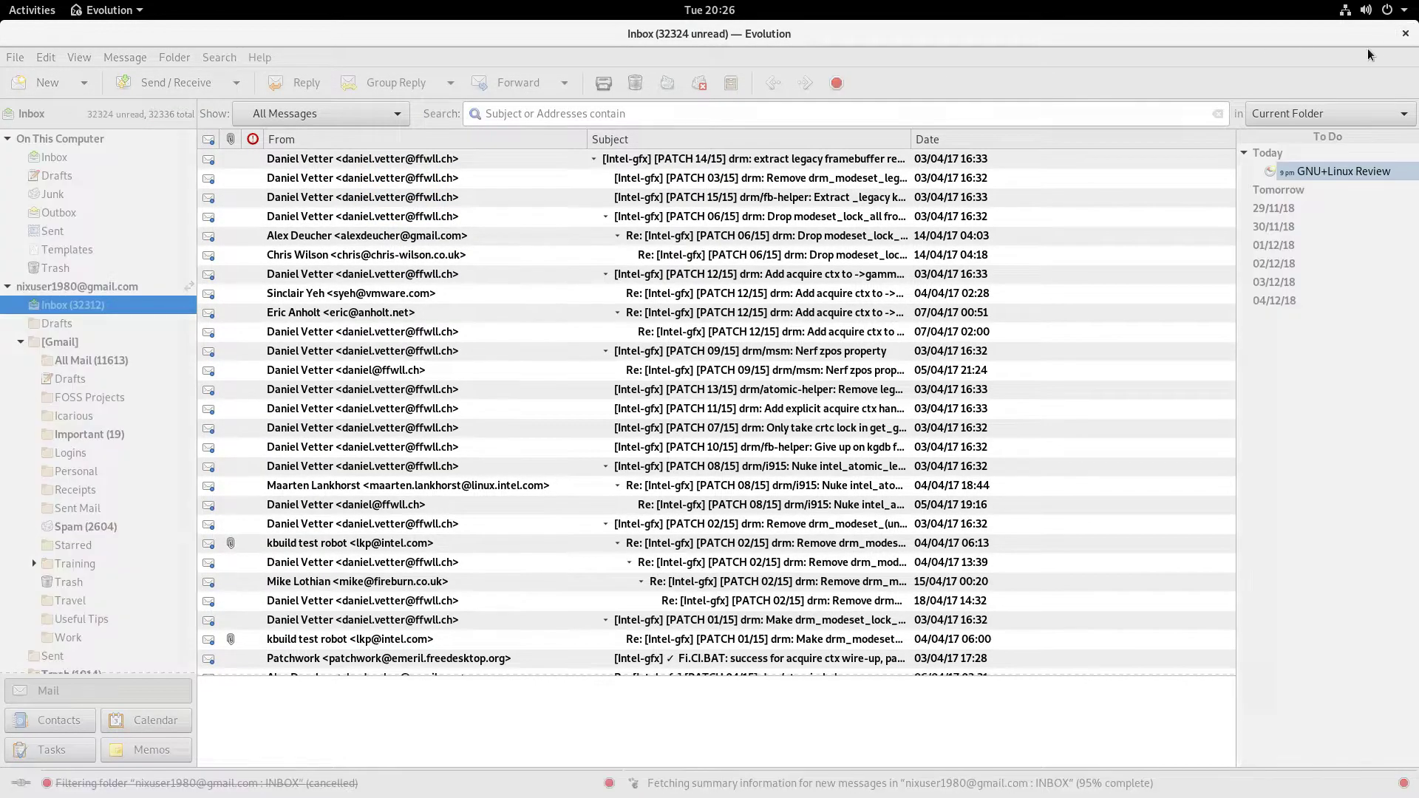
click(26, 9)
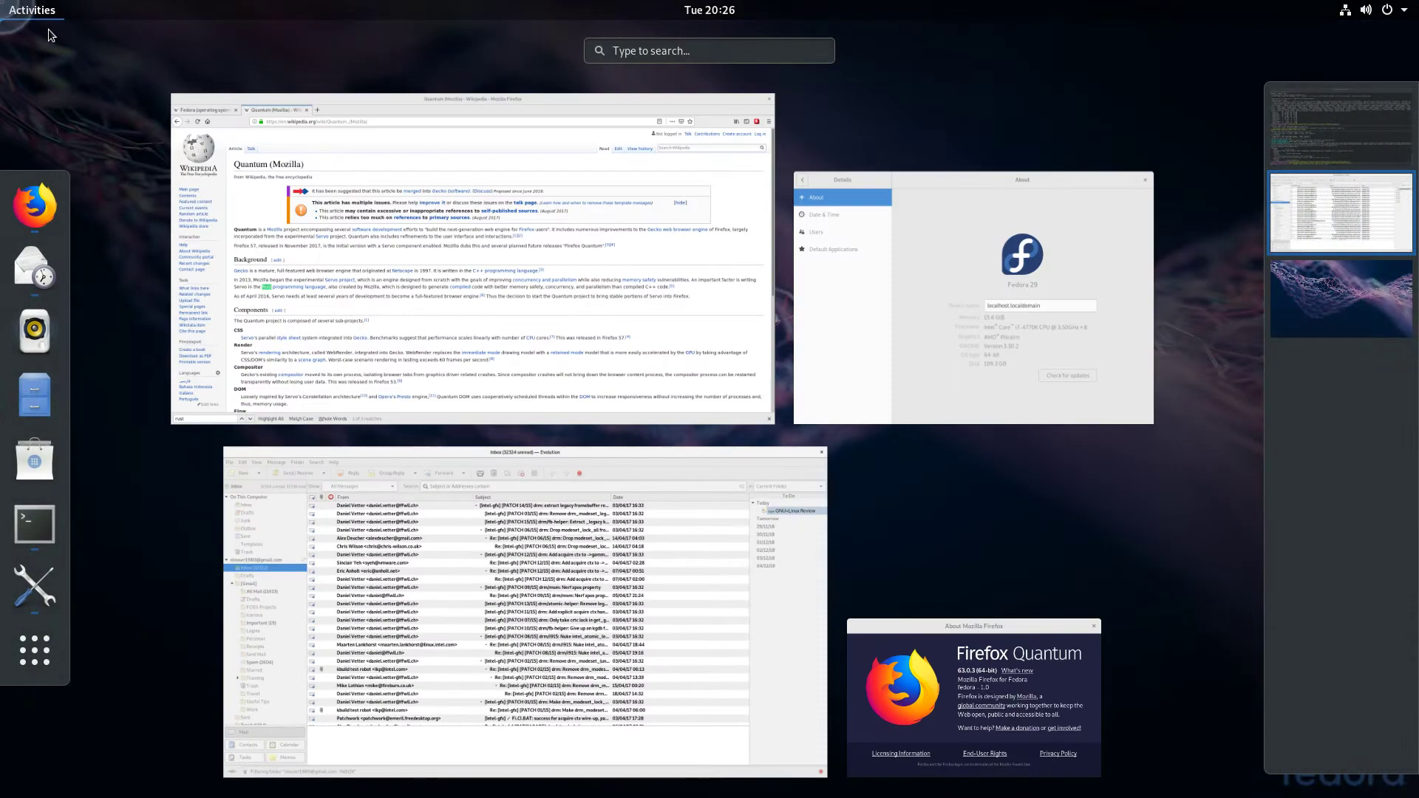
click(35, 650)
click(1089, 482)
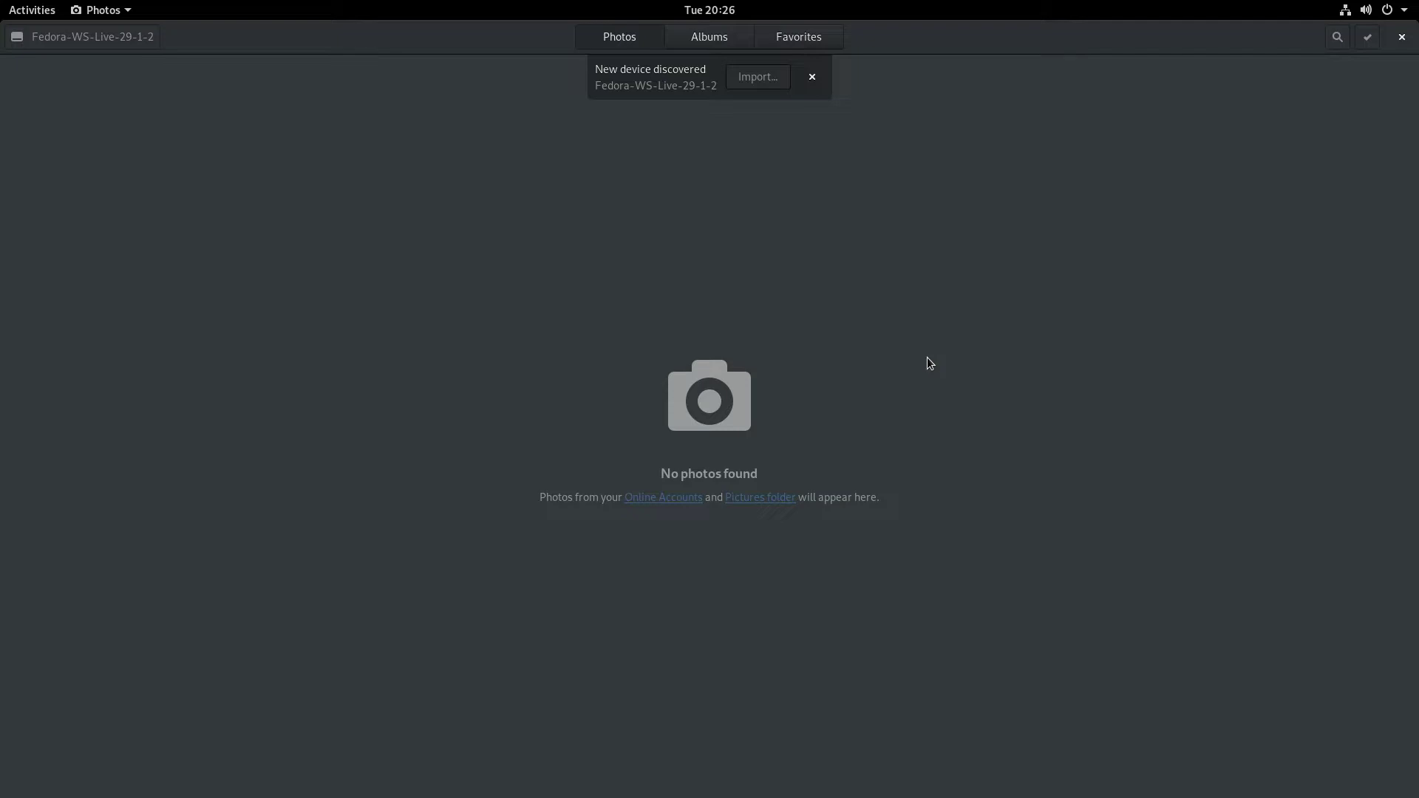
Dismiss the new device import notification and view the application options of Photos
click(812, 77)
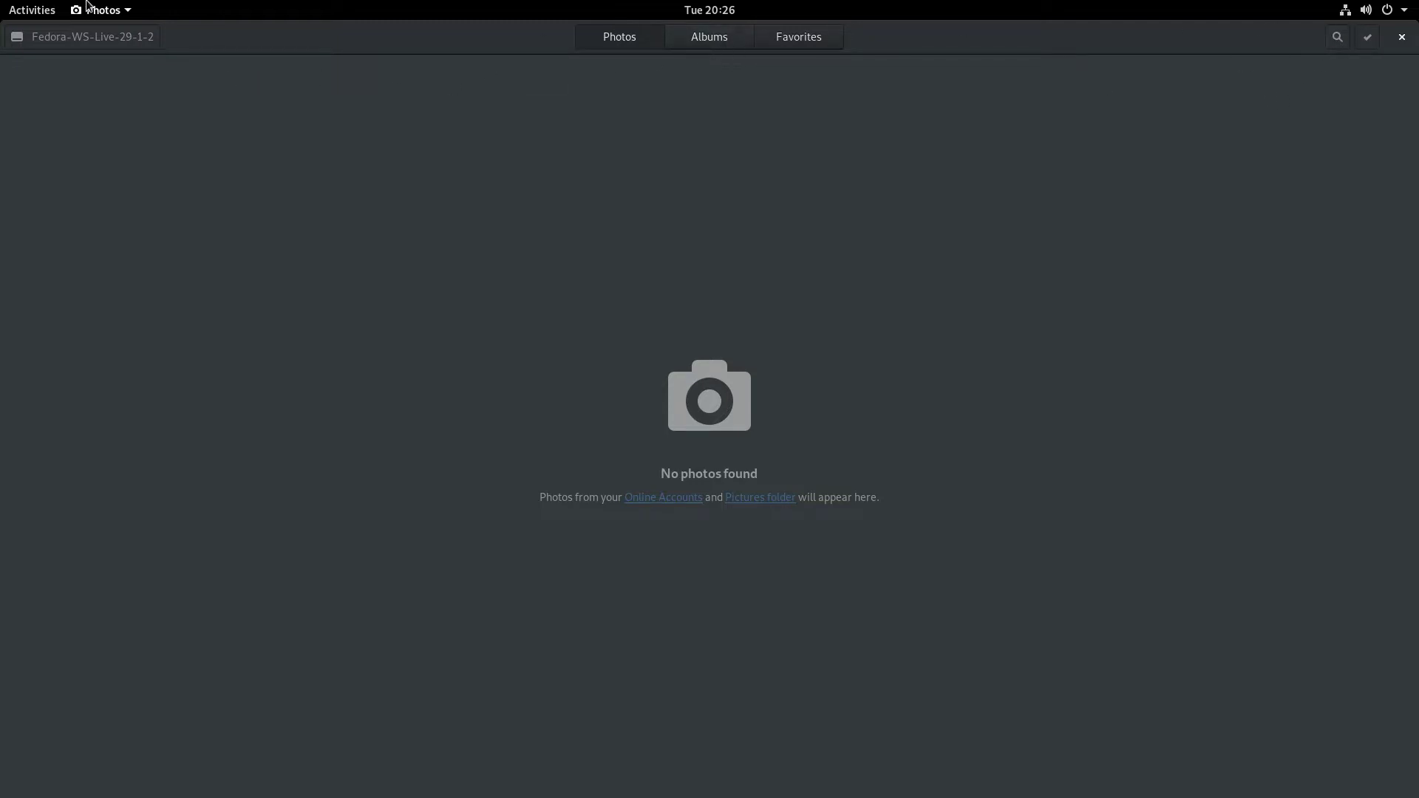
click(110, 11)
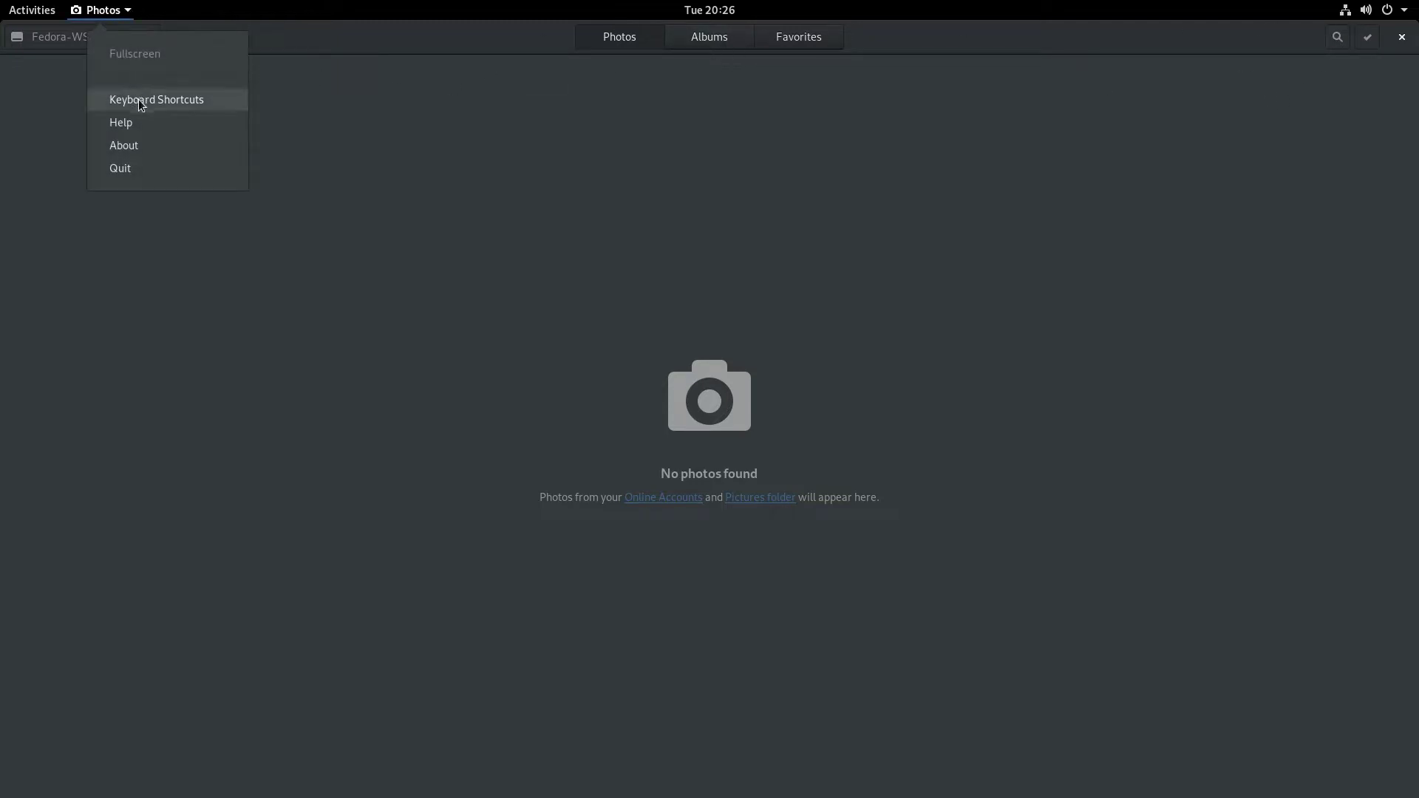
click(388, 164)
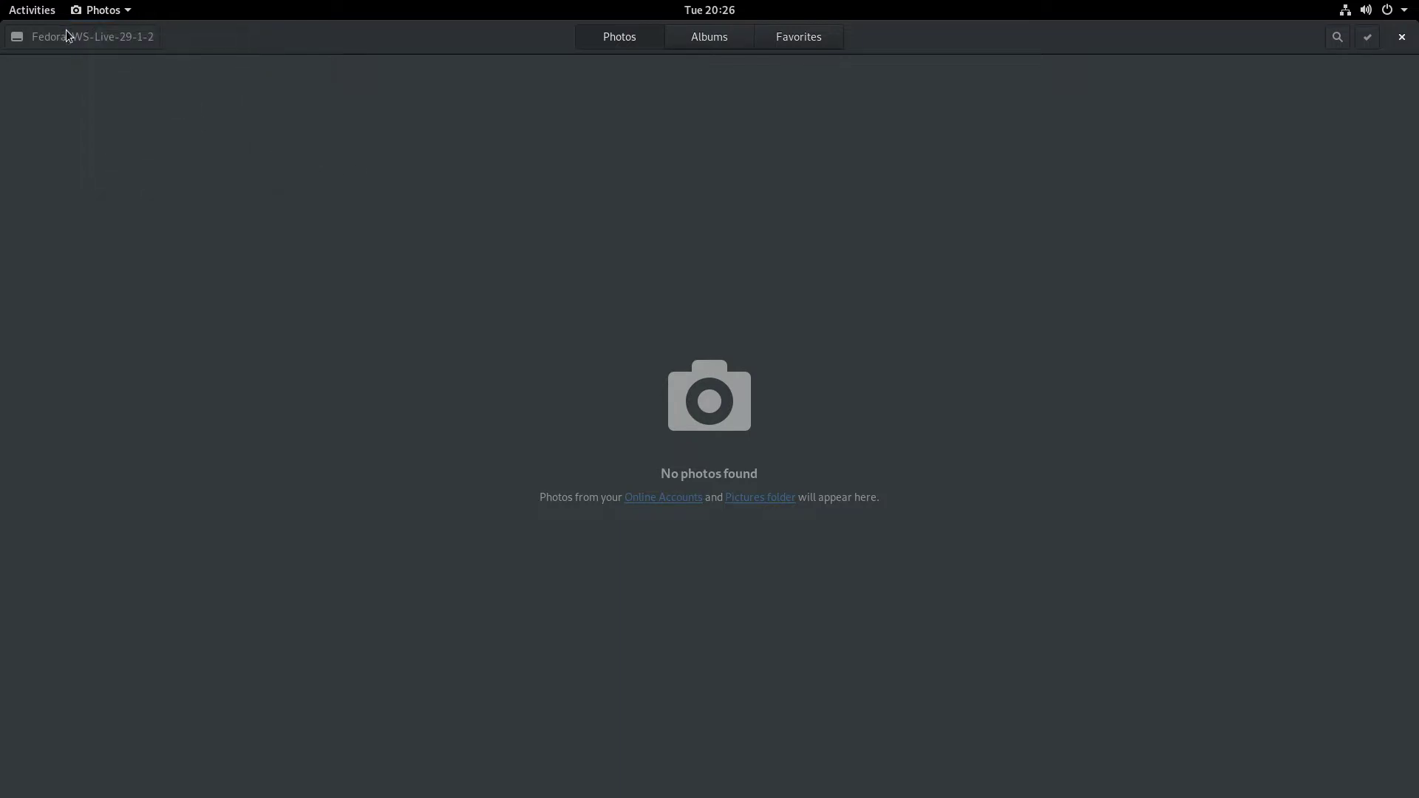
Copy nixuserlogo.svg.png from the screencast-kit folder in Home into the Pictures folder and return to Photos
click(754, 499)
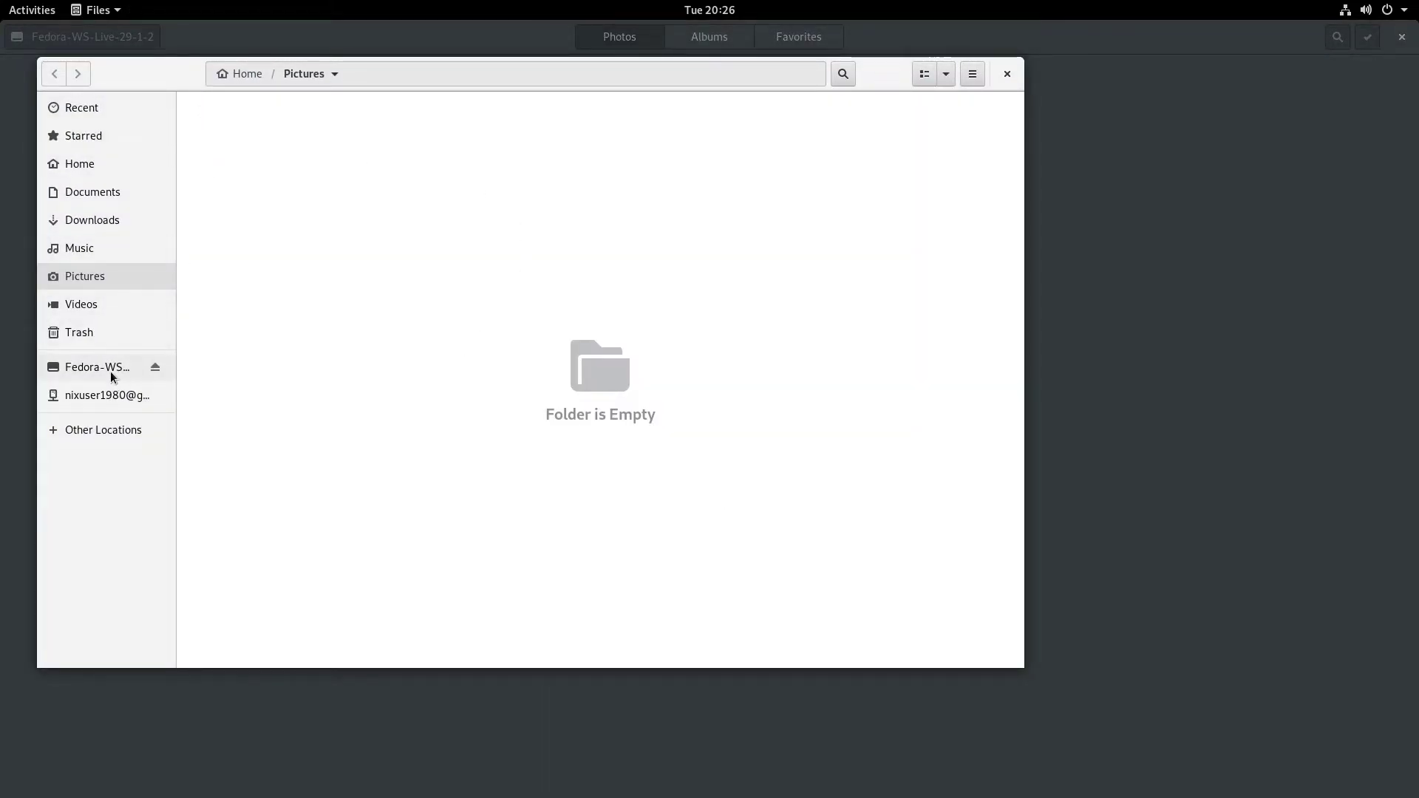
click(78, 167)
double_click(960, 140)
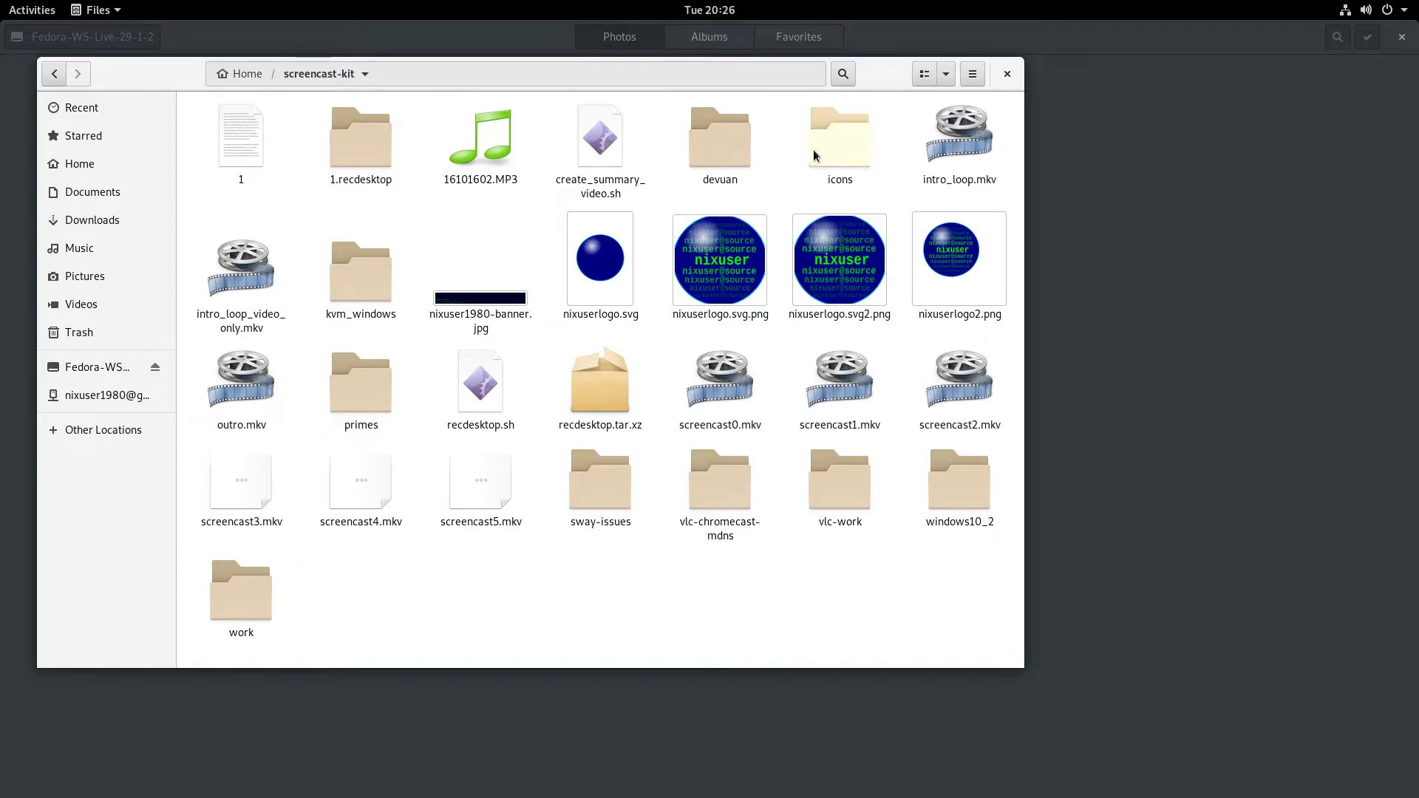
right_click(748, 266)
click(686, 444)
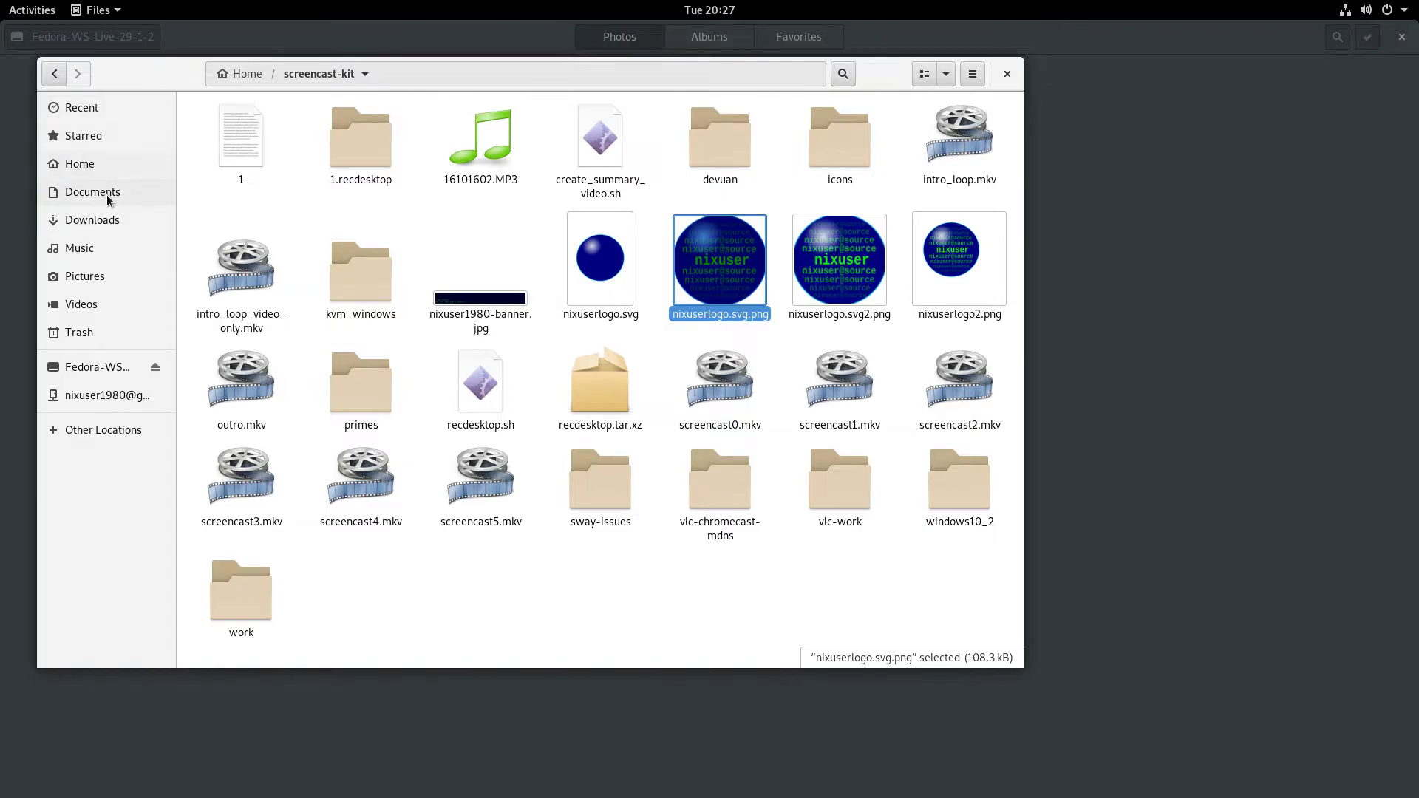
click(85, 276)
right_click(424, 268)
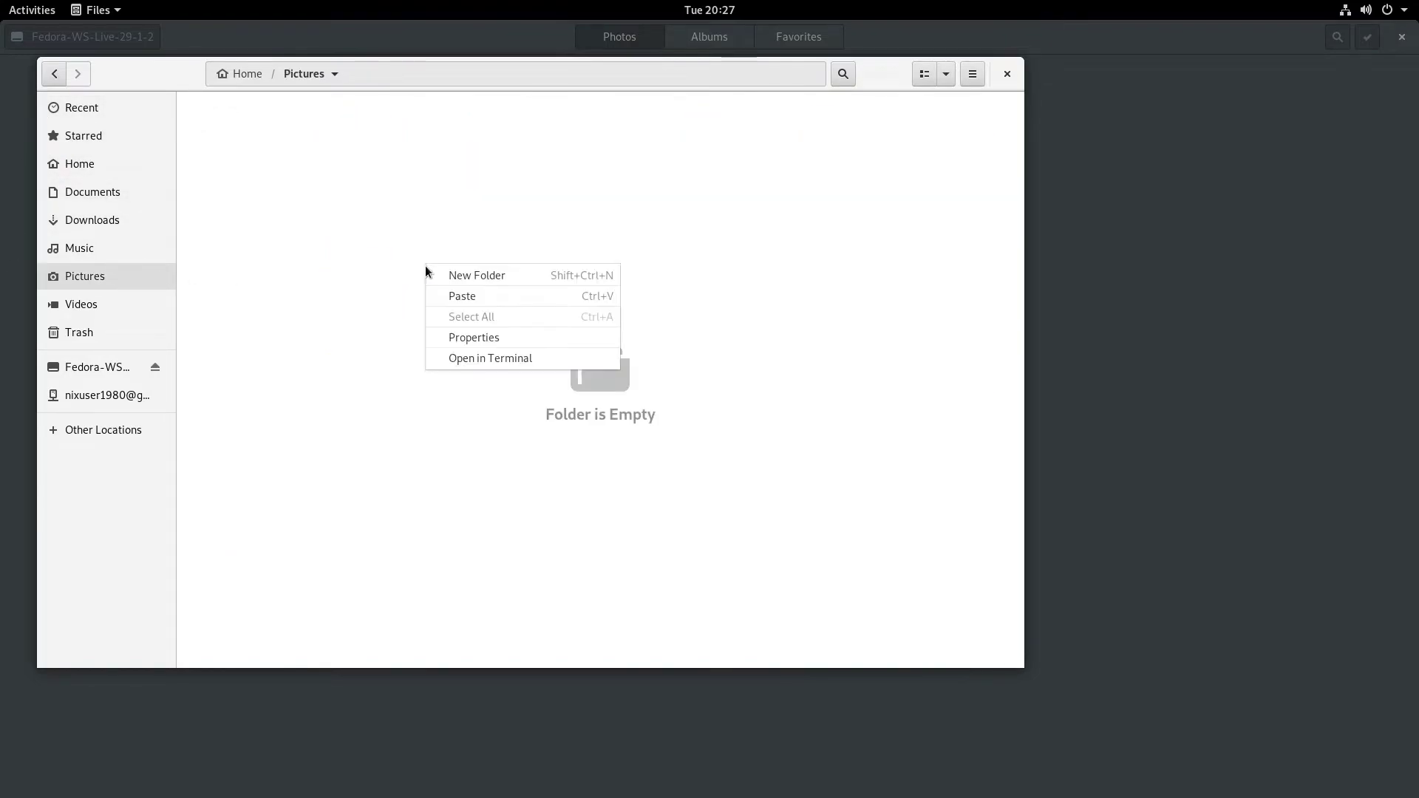
click(459, 295)
click(1079, 265)
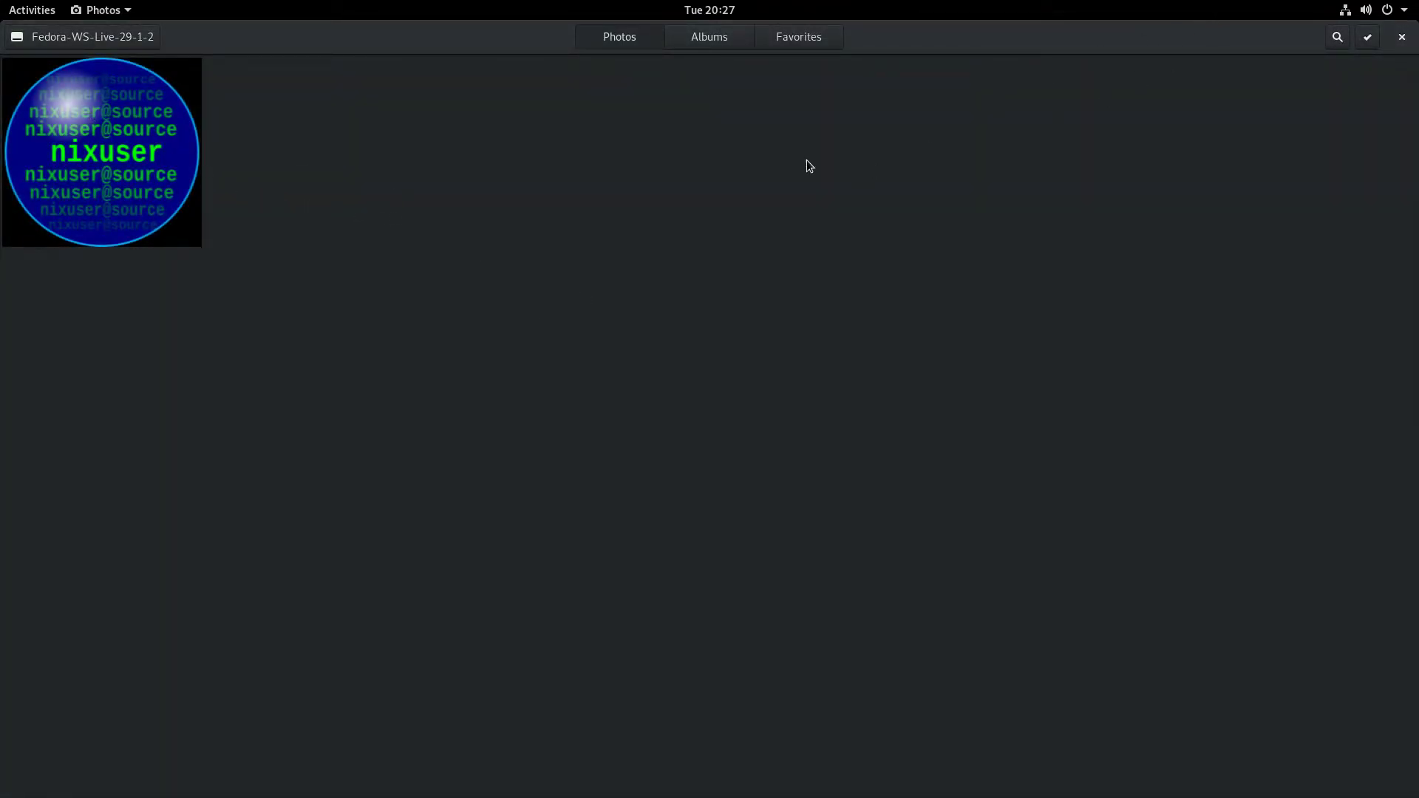
Check the Albums and Favorites views of Photos and return to the Photos view
click(747, 38)
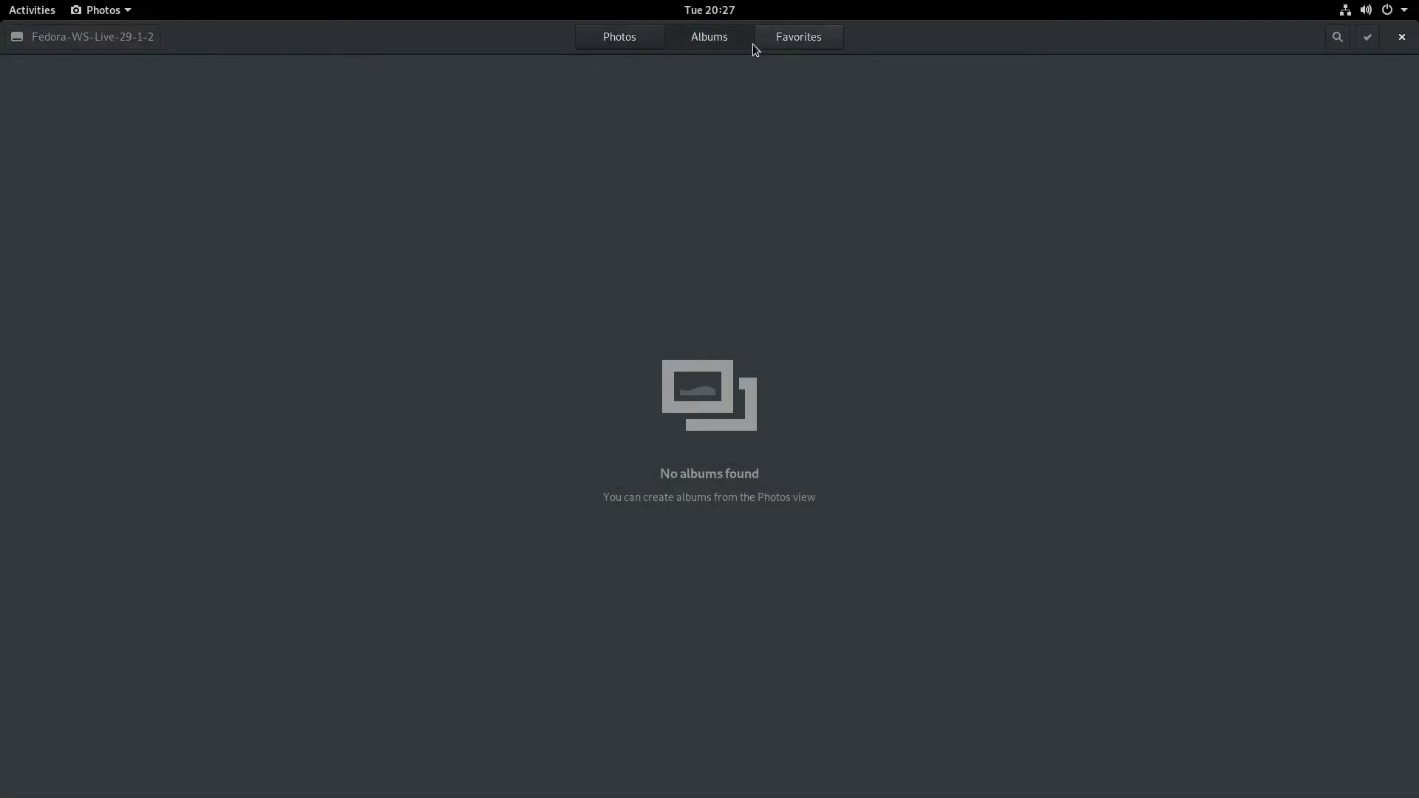
click(809, 38)
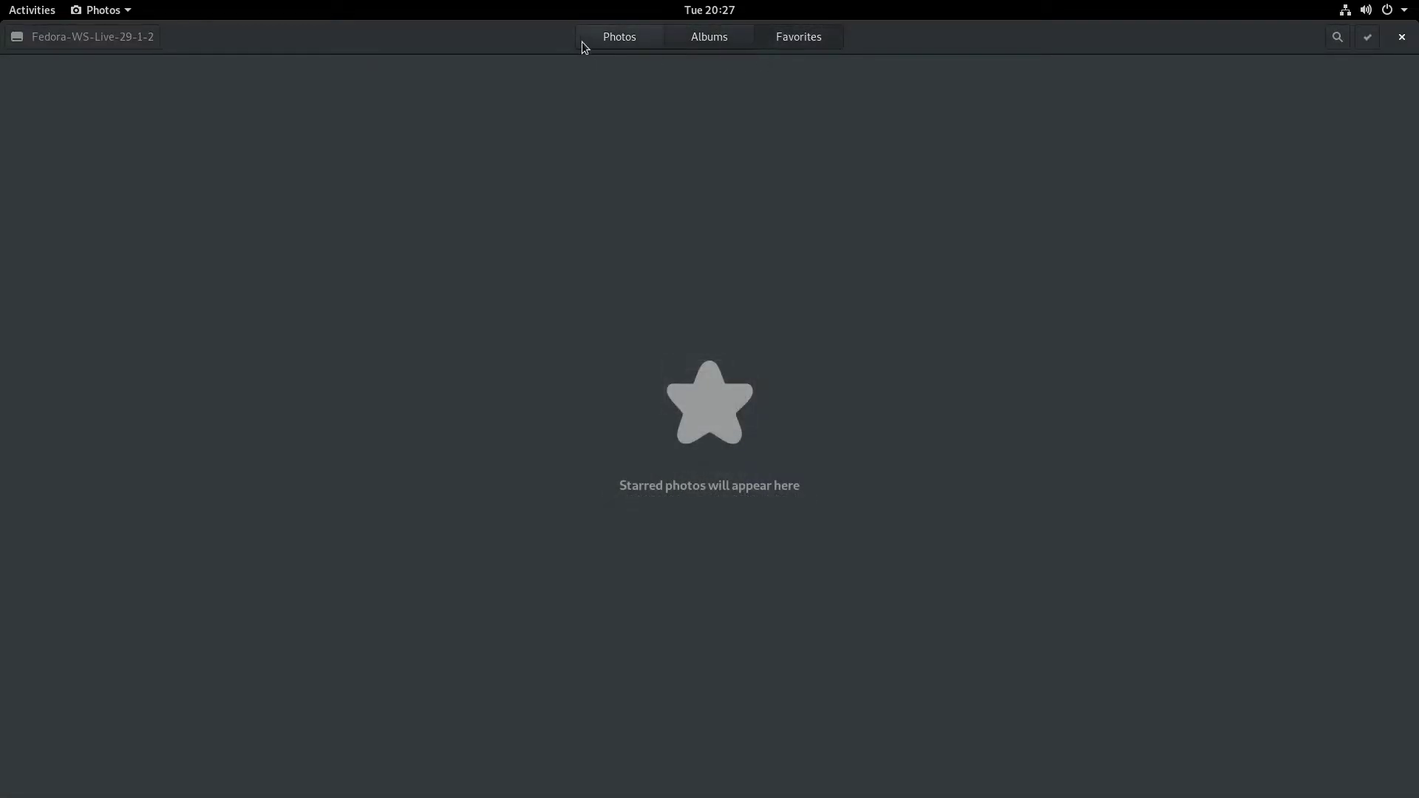
click(584, 40)
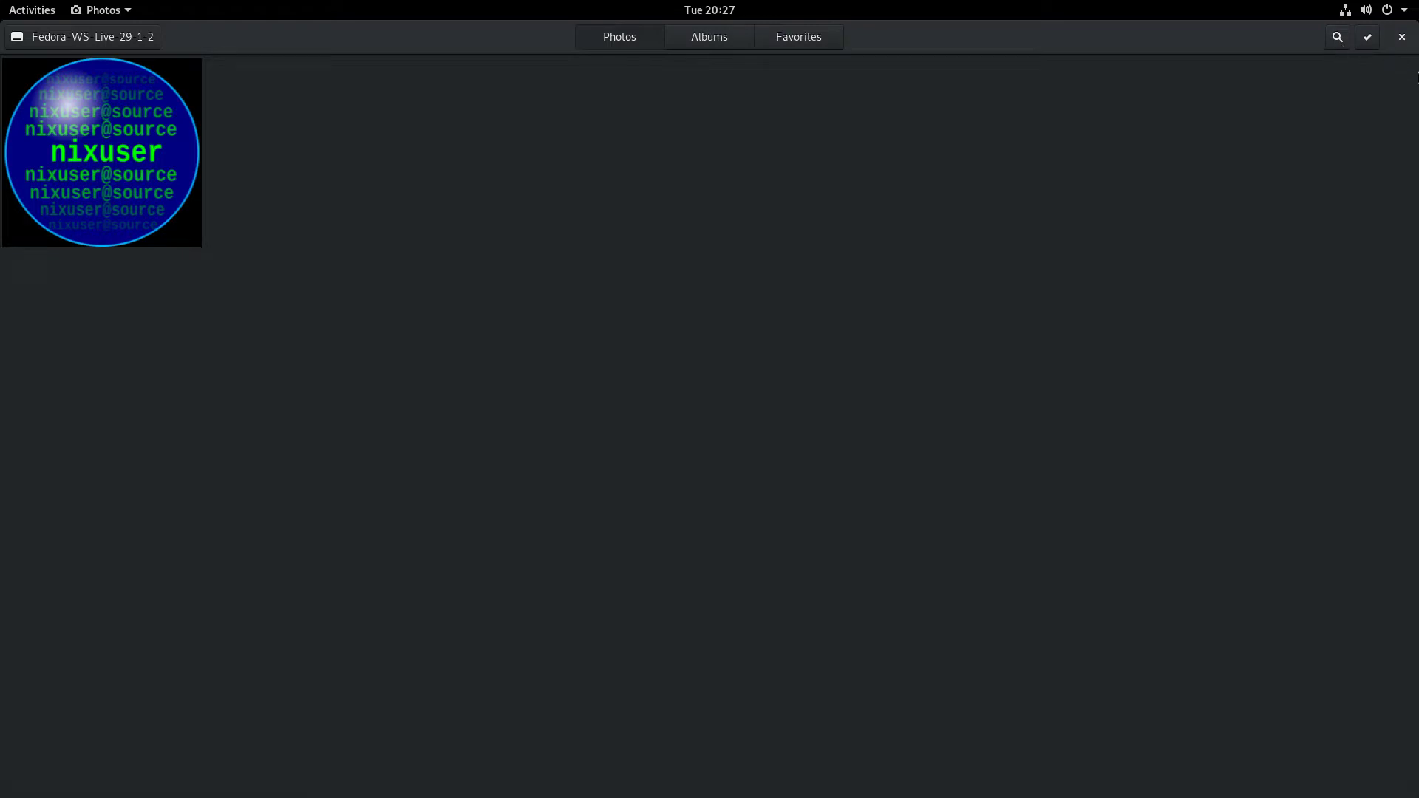
Close Photos and Files, check the remaining open windows in the overview, and return to the empty desktop
click(1402, 37)
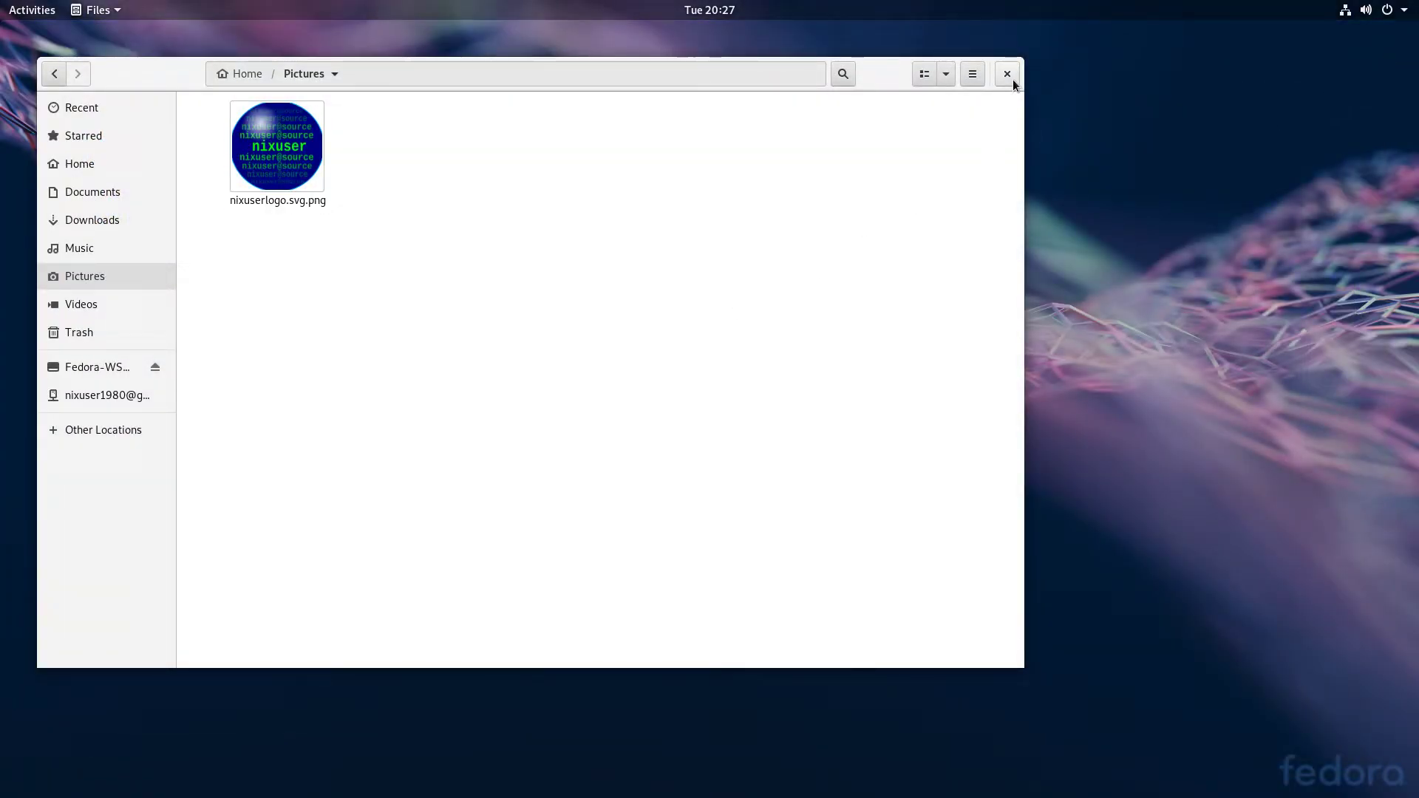
click(1006, 74)
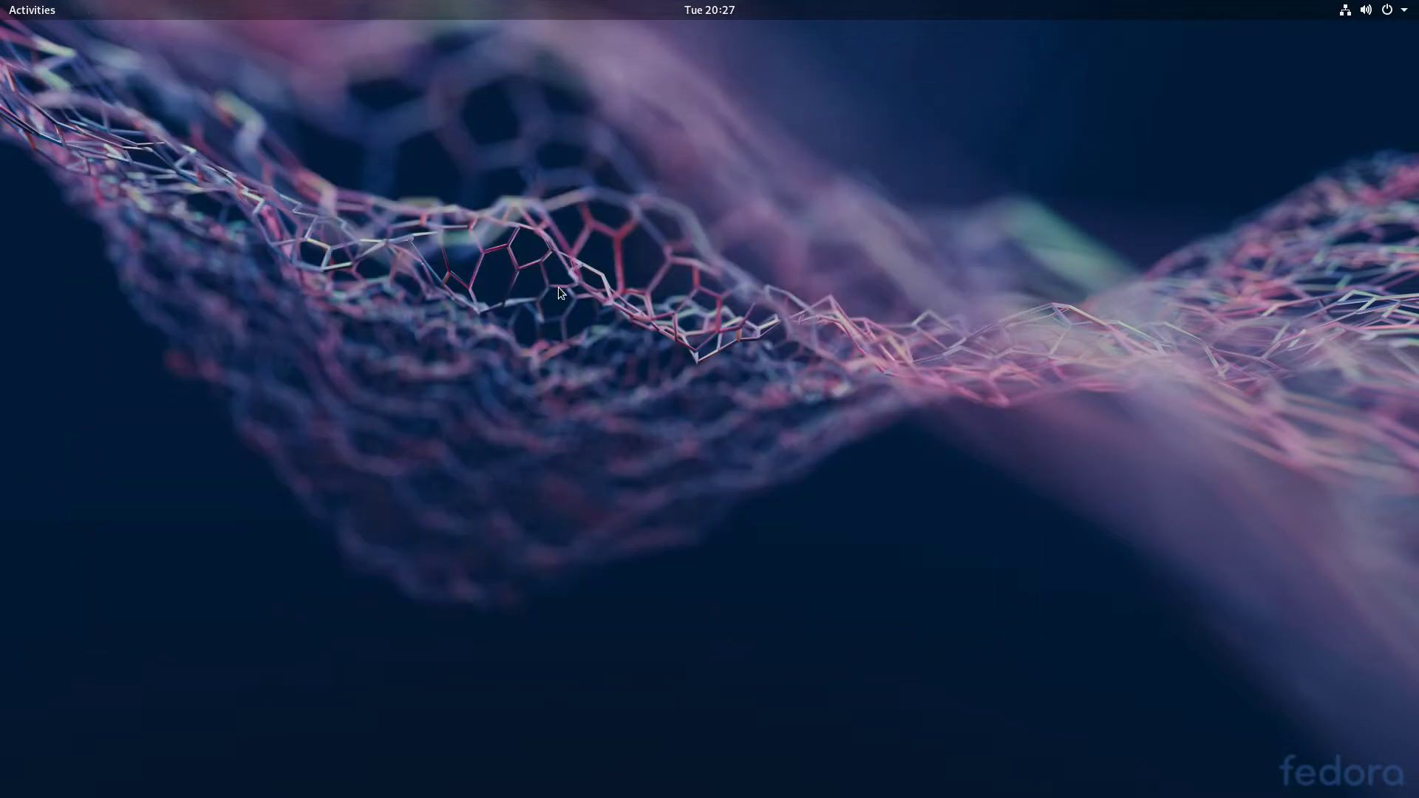
click(28, 7)
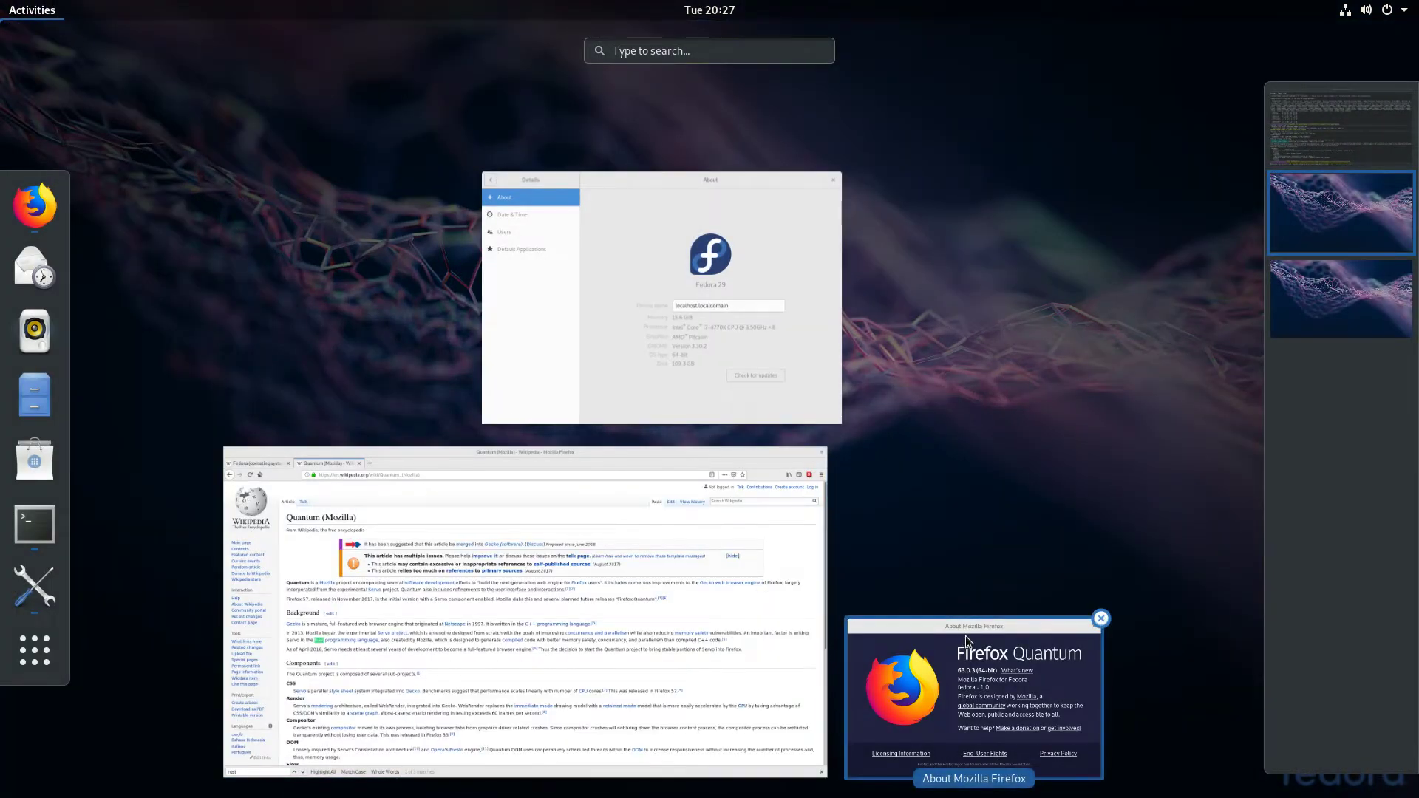
click(965, 636)
click(924, 284)
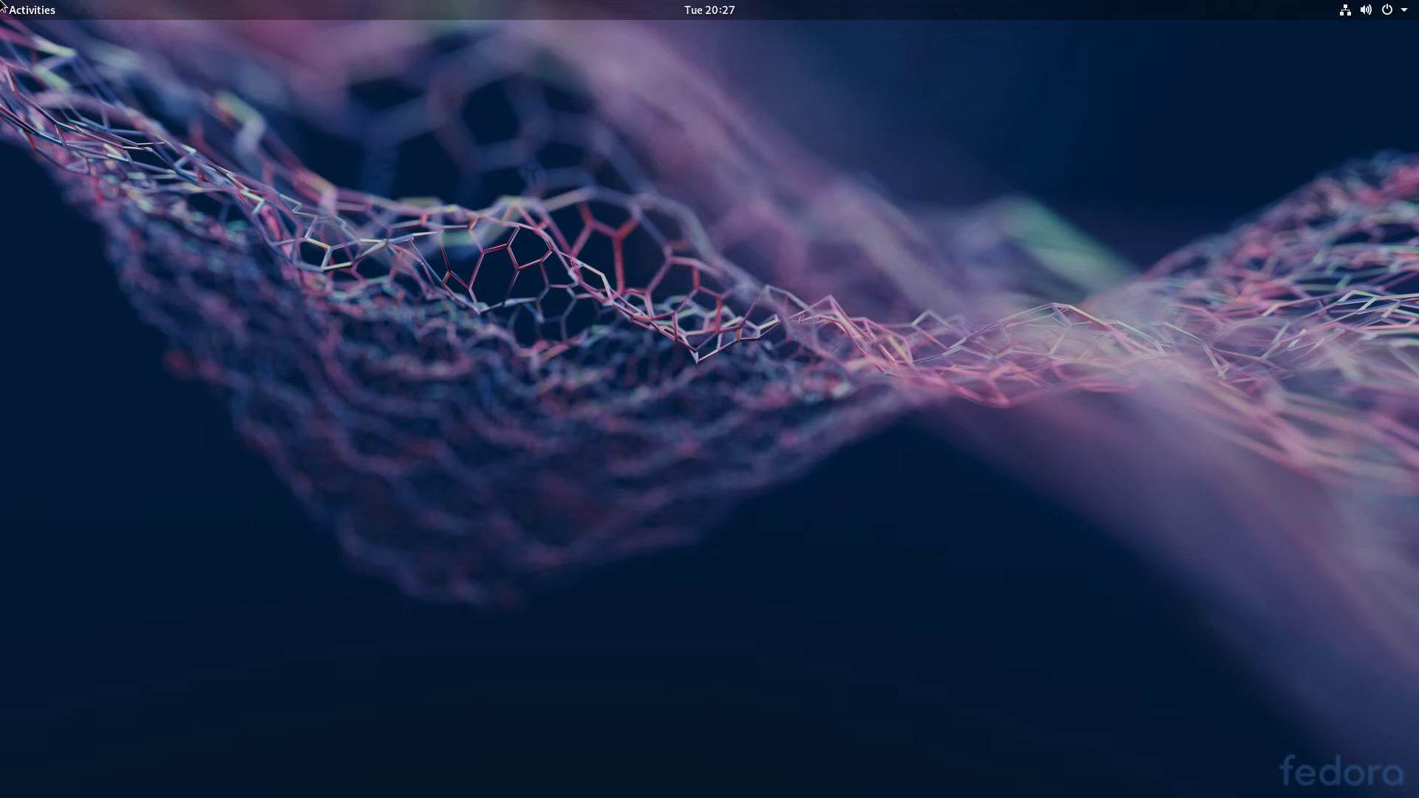
Launch Rhythmbox in a maximized window and look through its Libre.fm, Last.fm and Radio sources
mouse_move(2, 2)
double_click(431, 33)
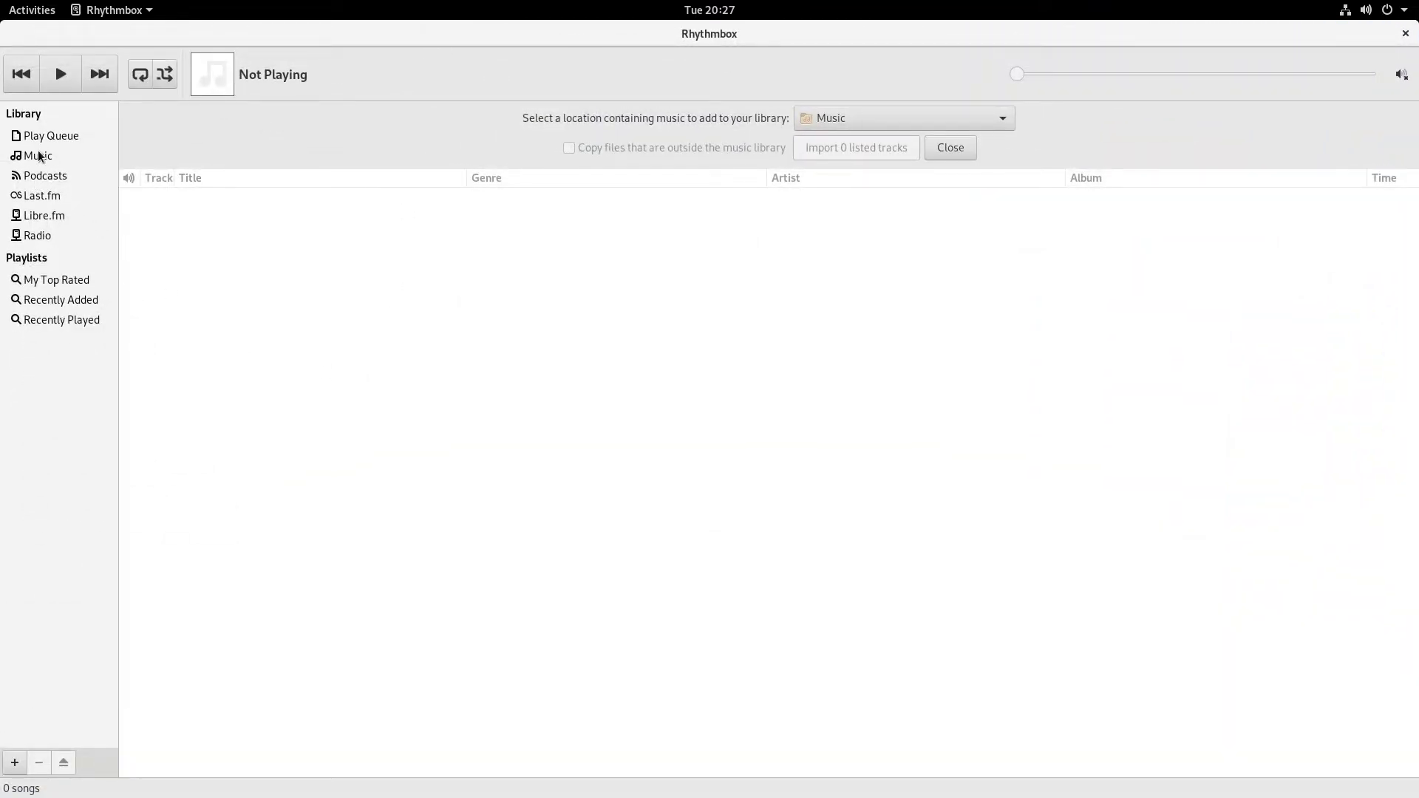
click(34, 217)
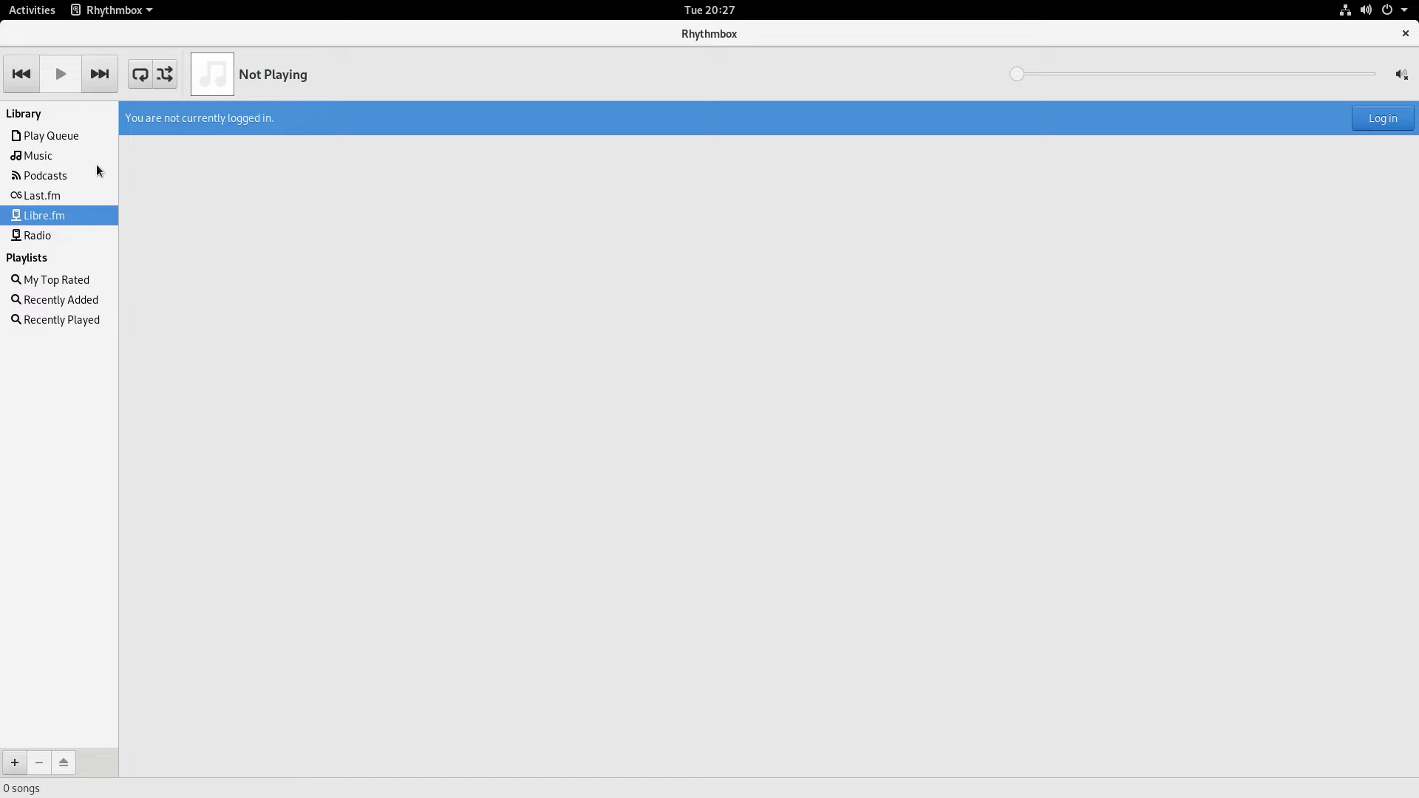
click(39, 203)
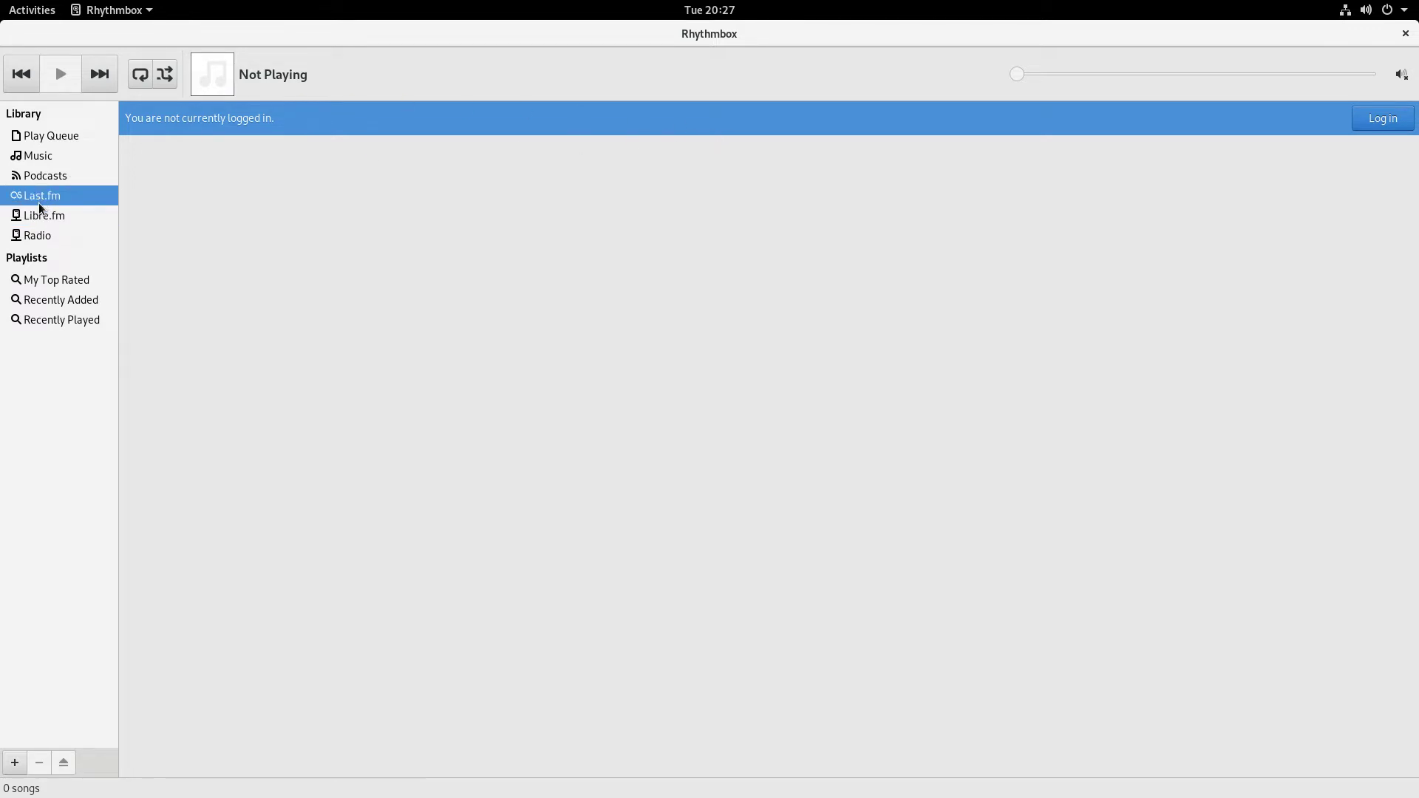
click(36, 239)
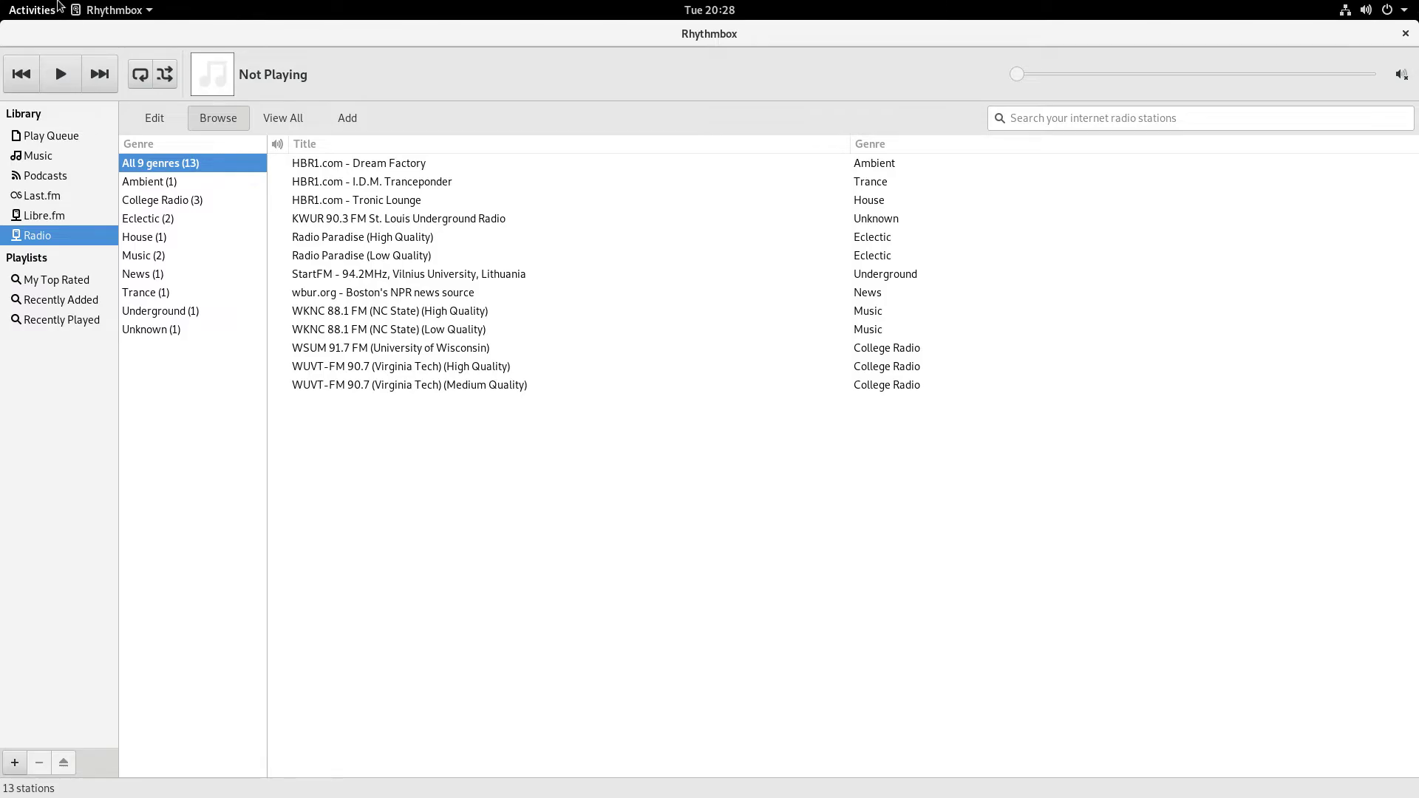
Launch the Videos application from the second page of the full application list
click(32, 9)
click(34, 650)
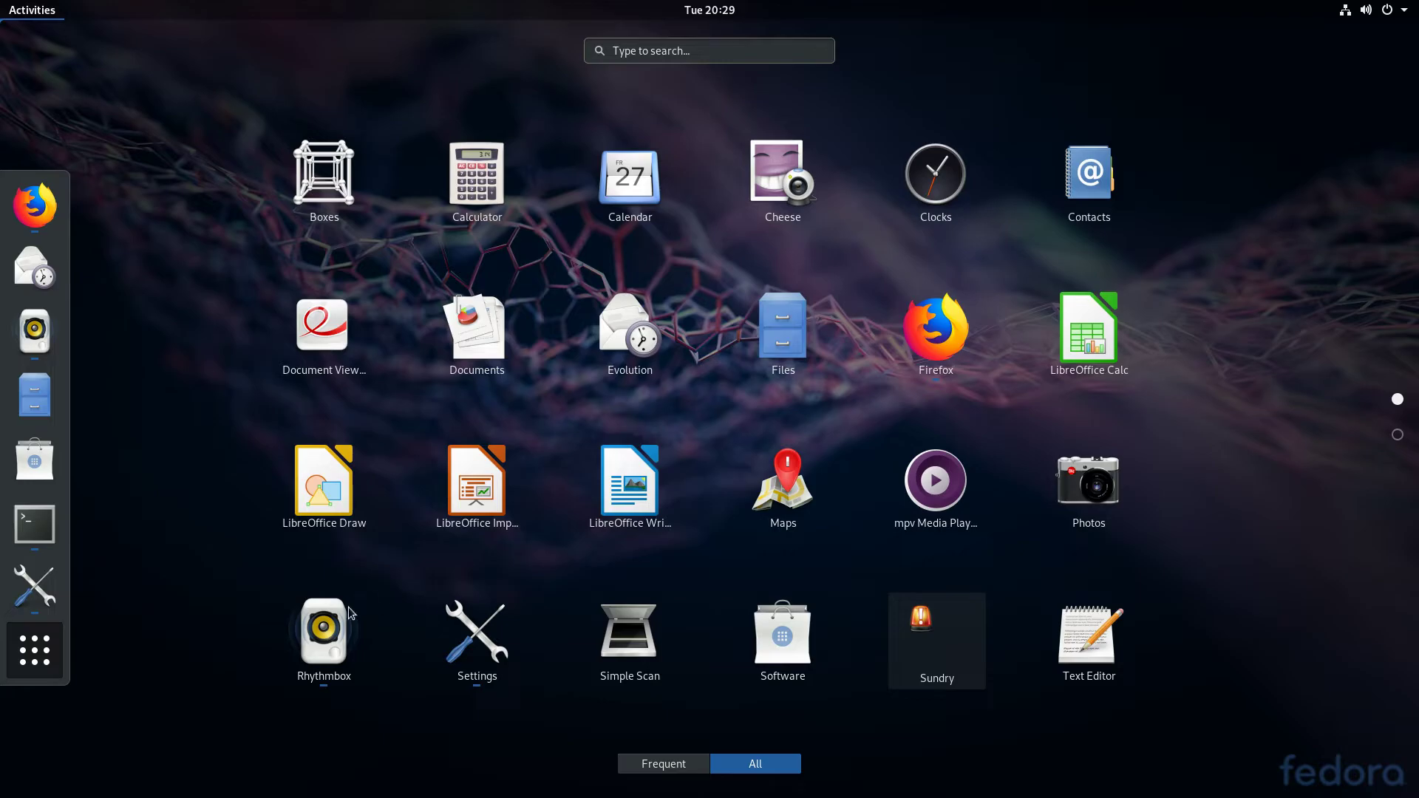
scroll(780, 582, down, 1)
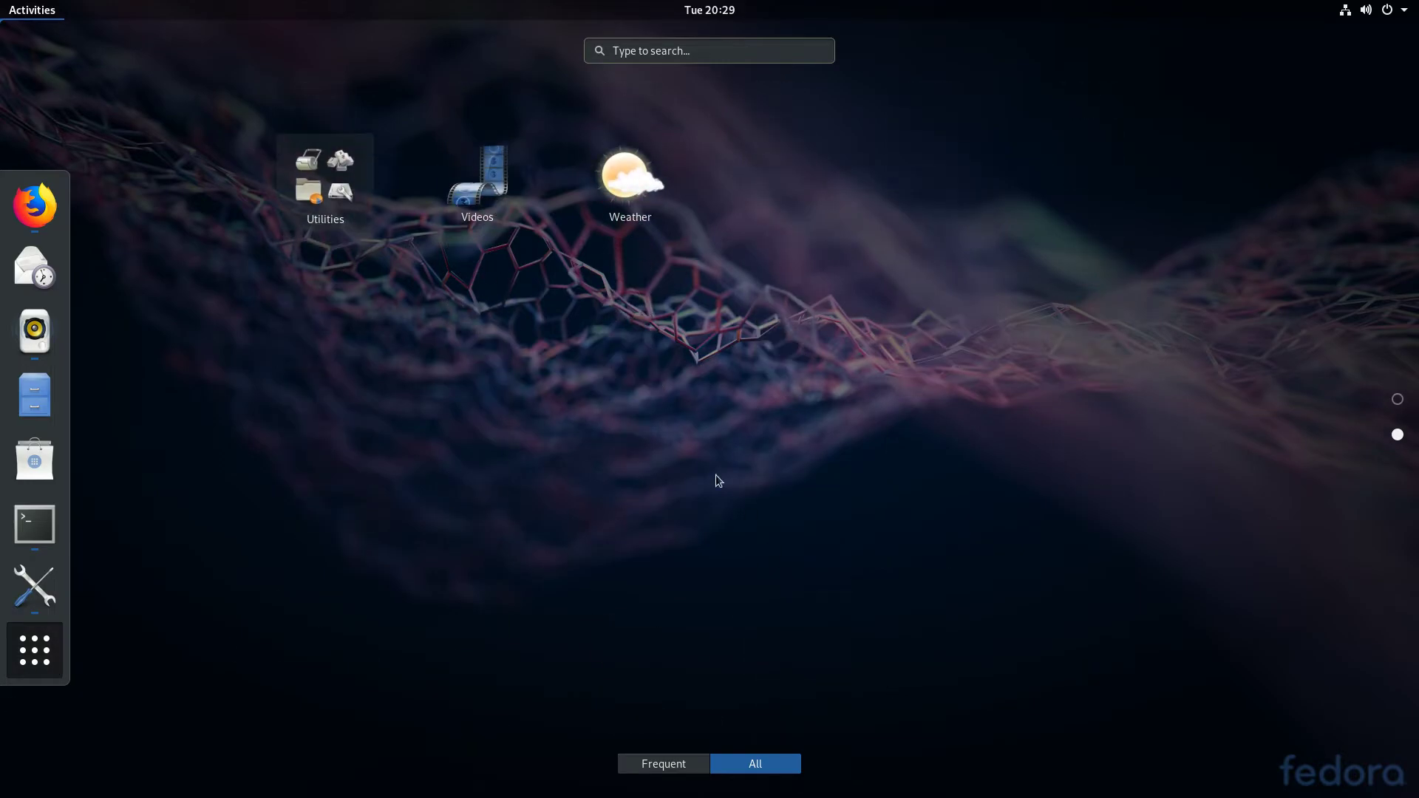
click(466, 175)
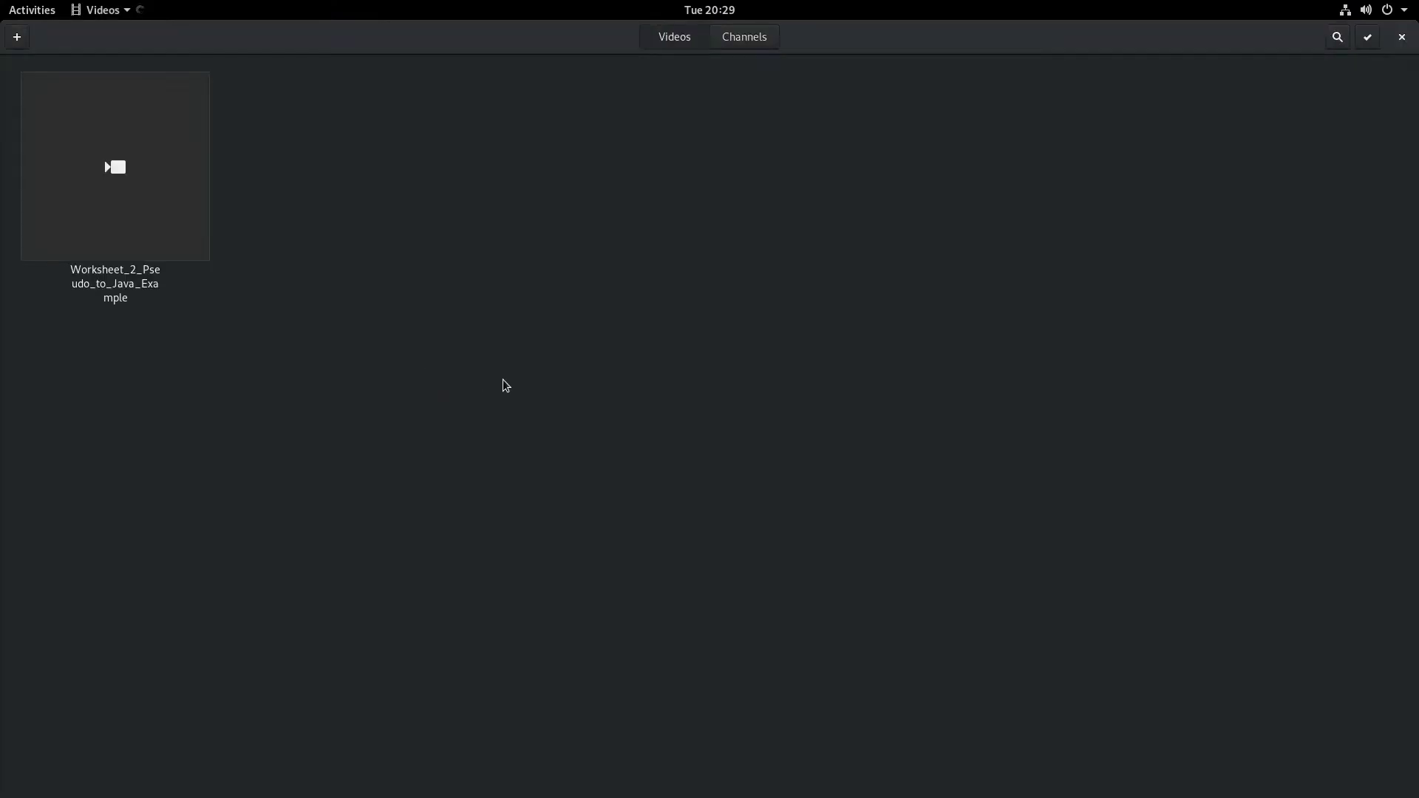
Open the Totem Movie Player manual from Videos and close it again
click(103, 10)
click(130, 123)
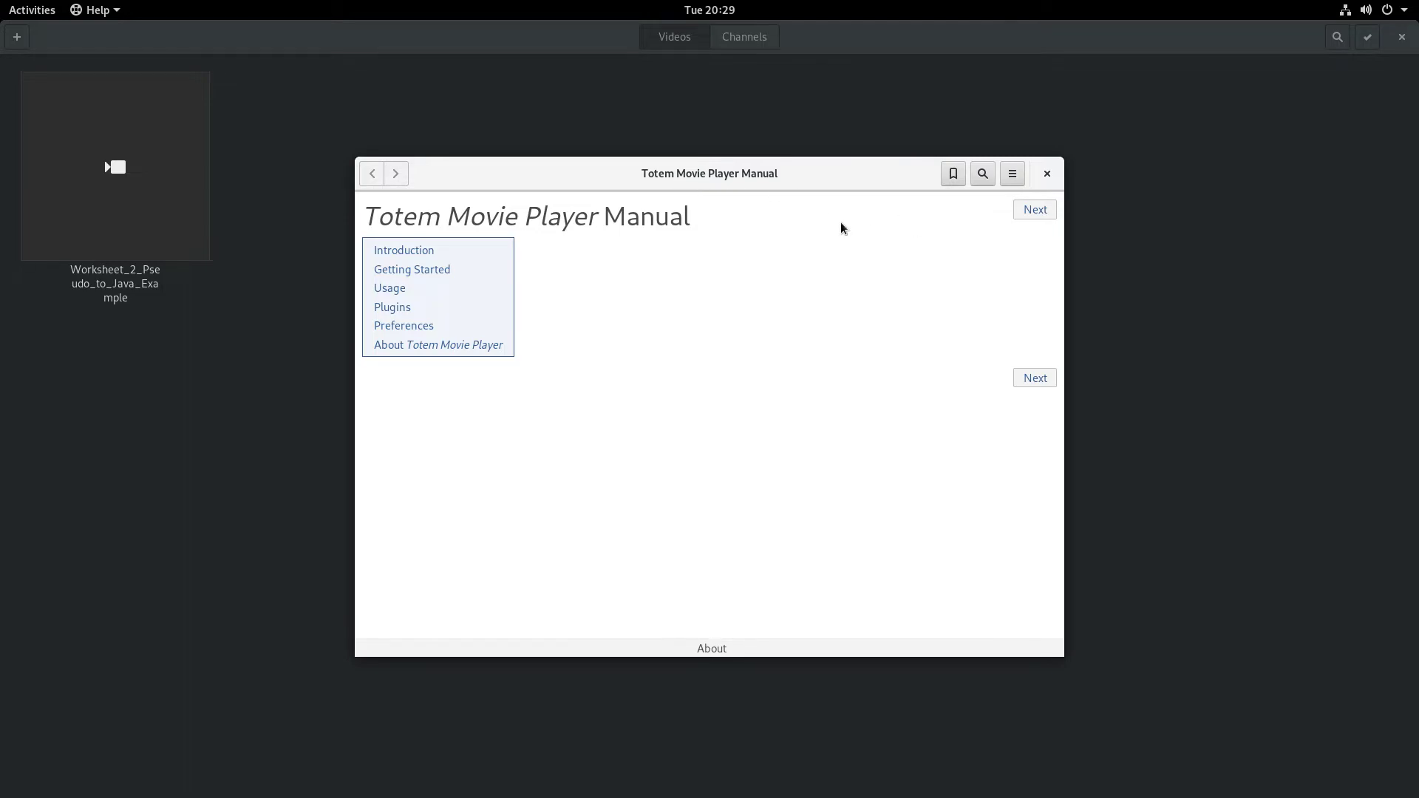
click(1047, 174)
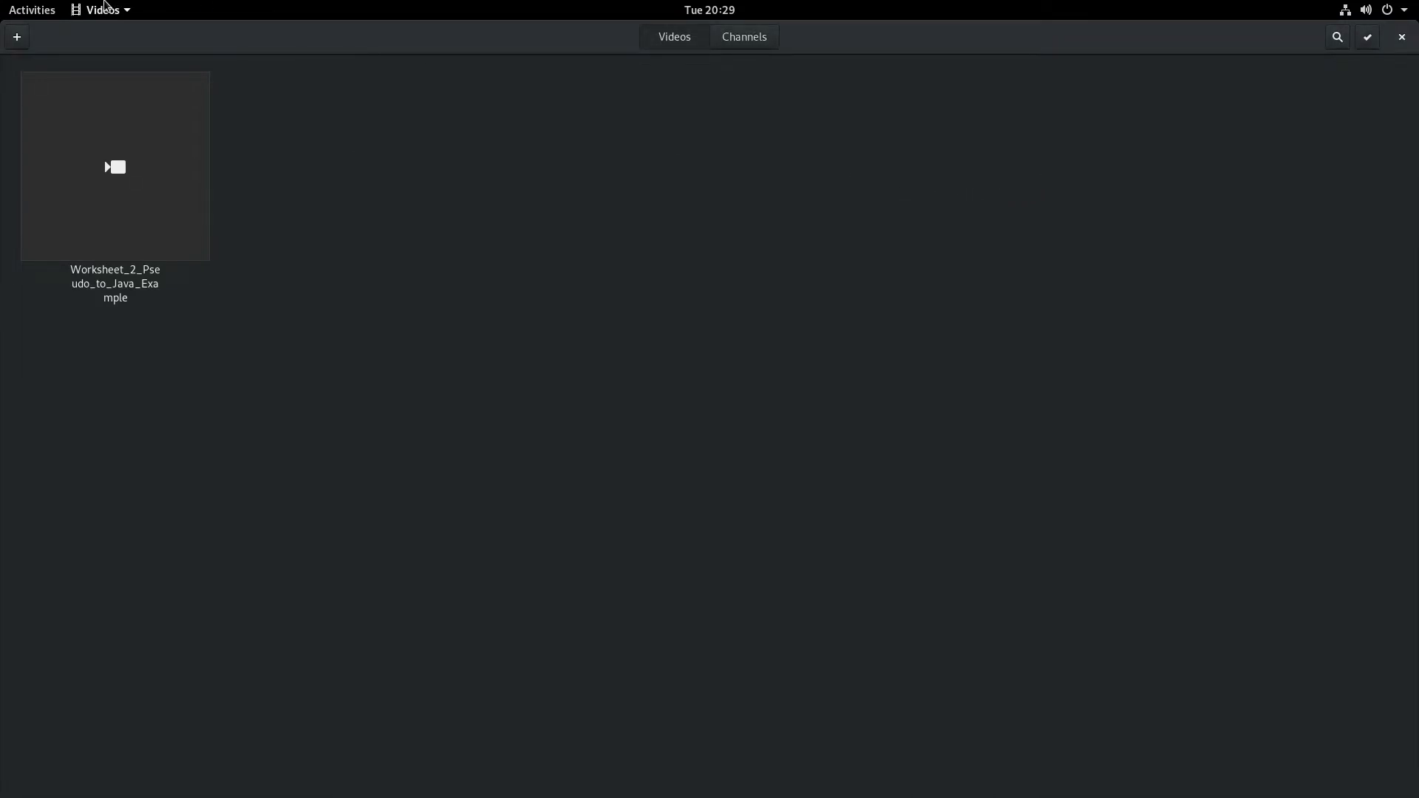
Switch to the Rhythmbox window through the activities overview and close it
click(22, 11)
click(710, 503)
mouse_move(2, 1)
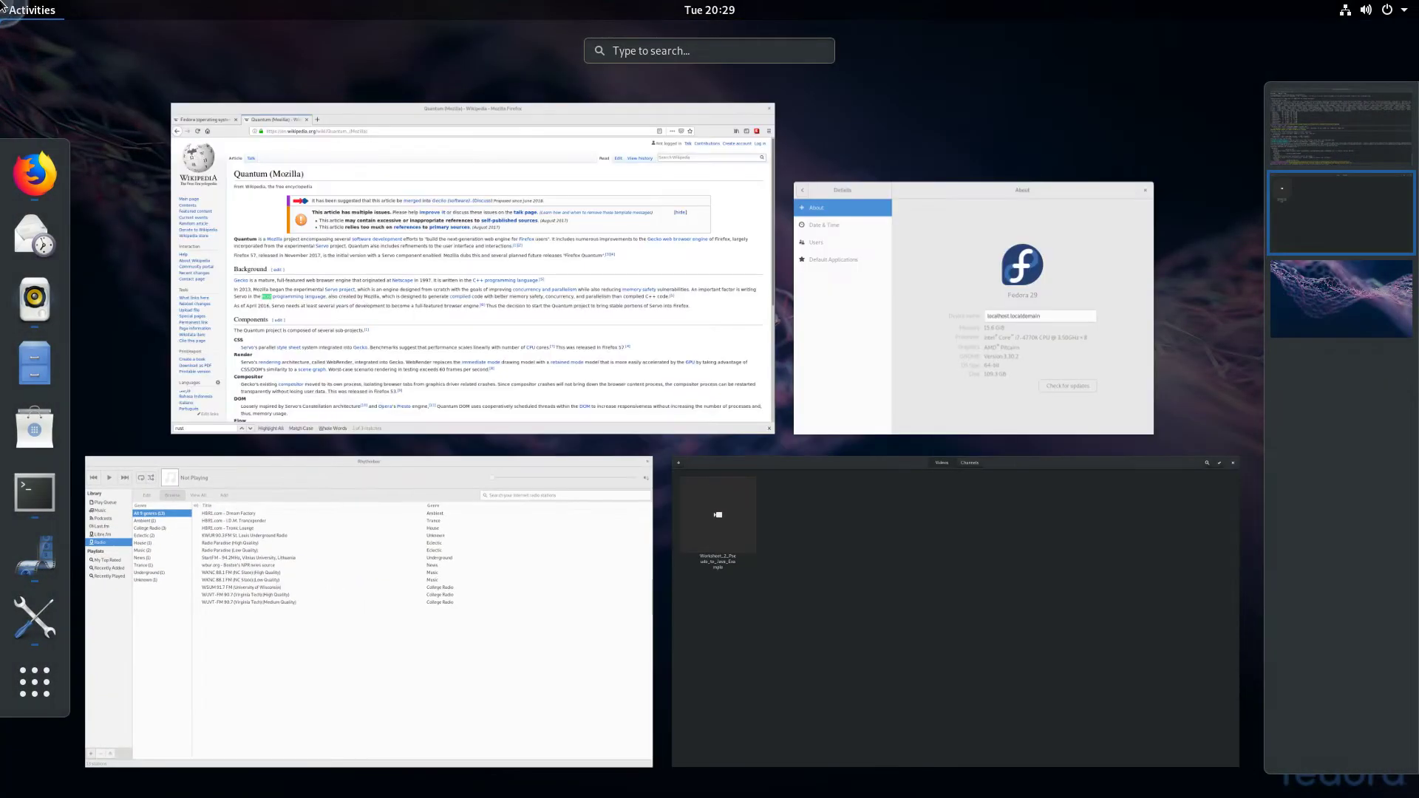
click(337, 629)
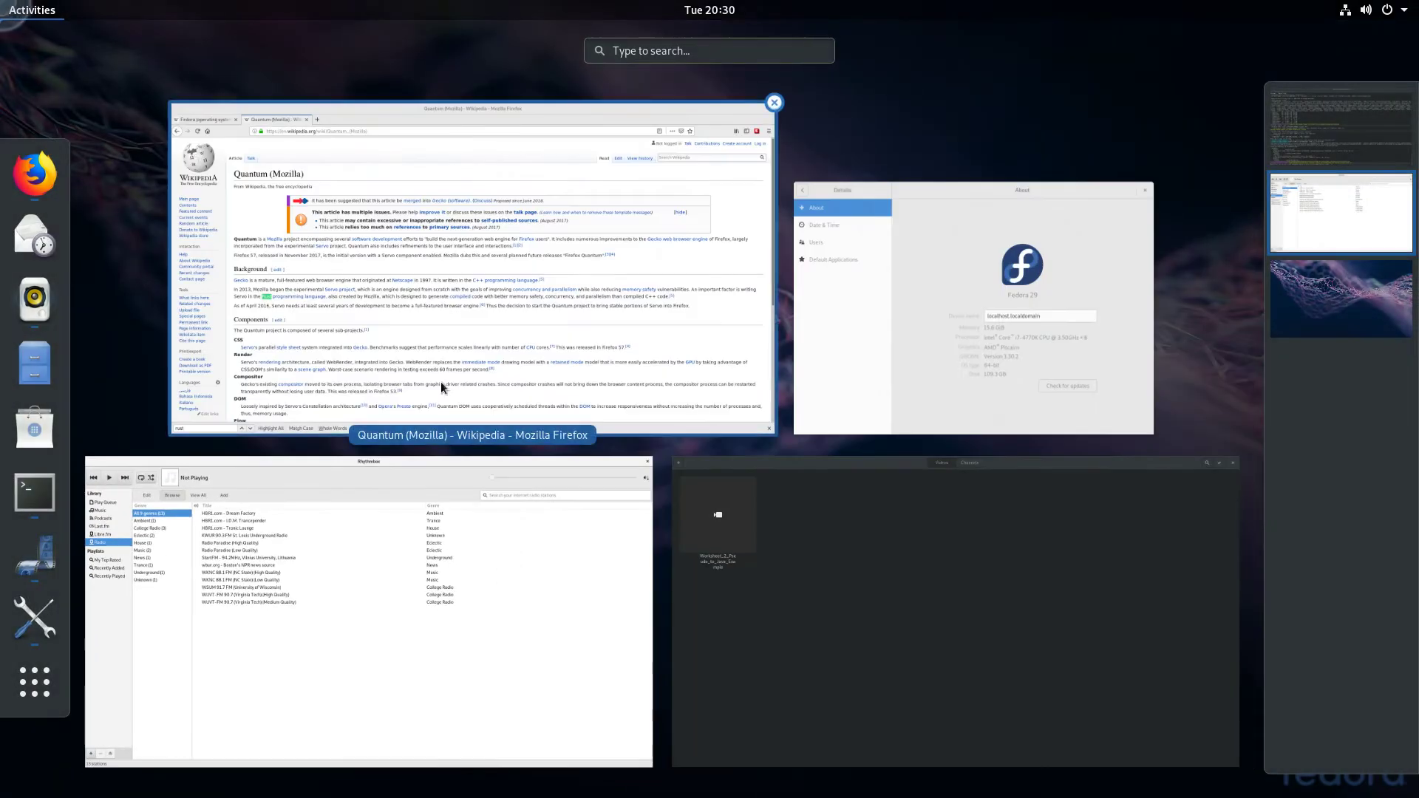
click(574, 448)
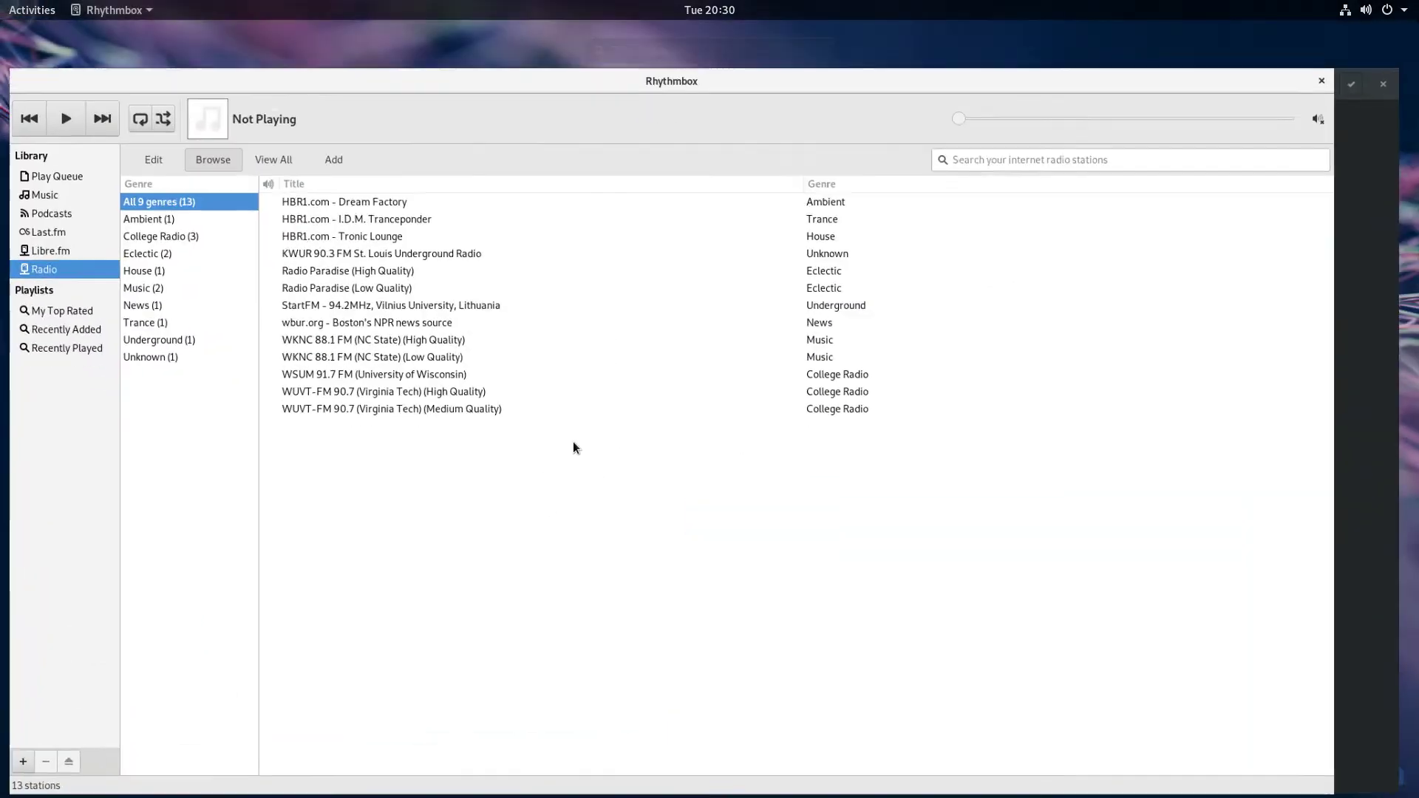
click(1397, 37)
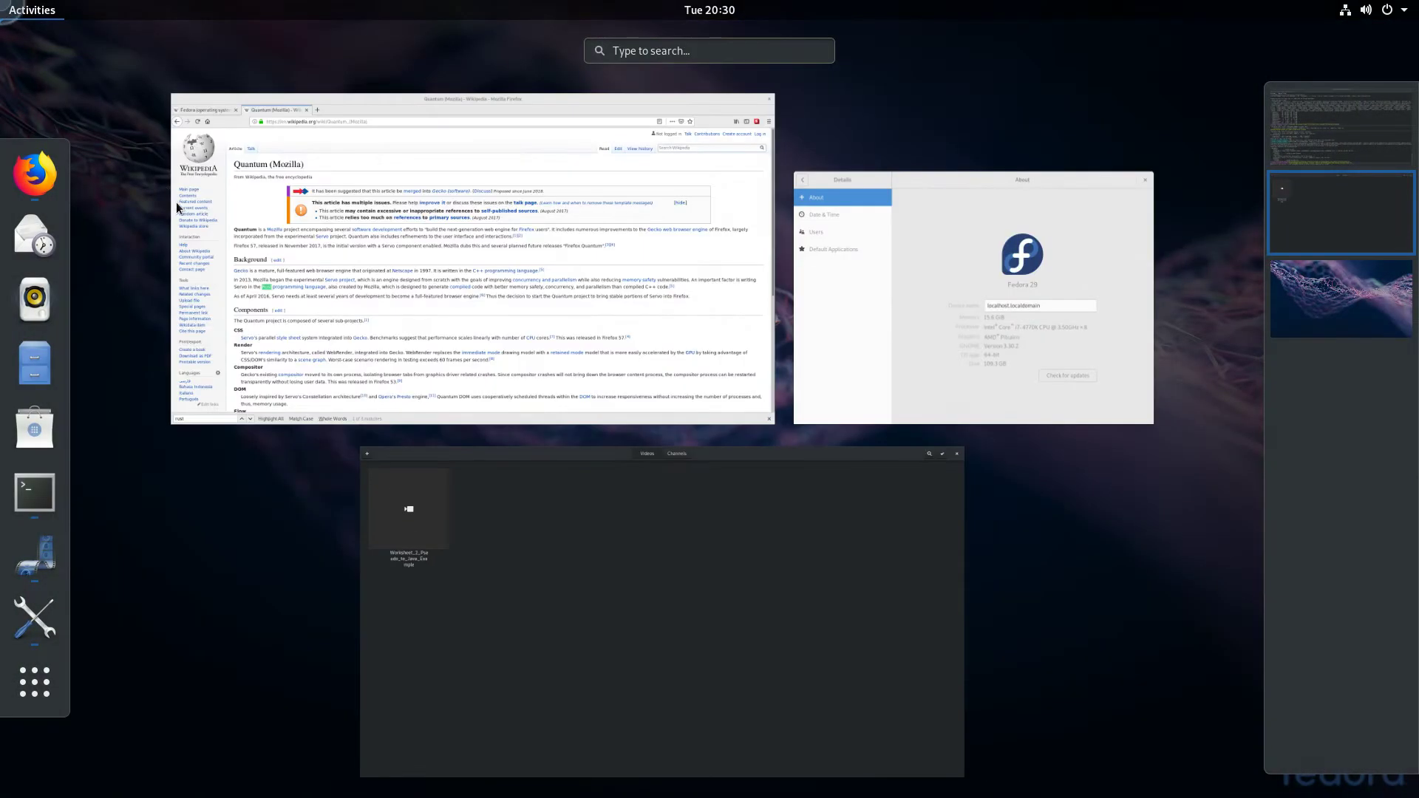
Open the screencast-kit folder in Files, try to play intro_loop_video_only.mkv in Videos, and close the player
click(34, 363)
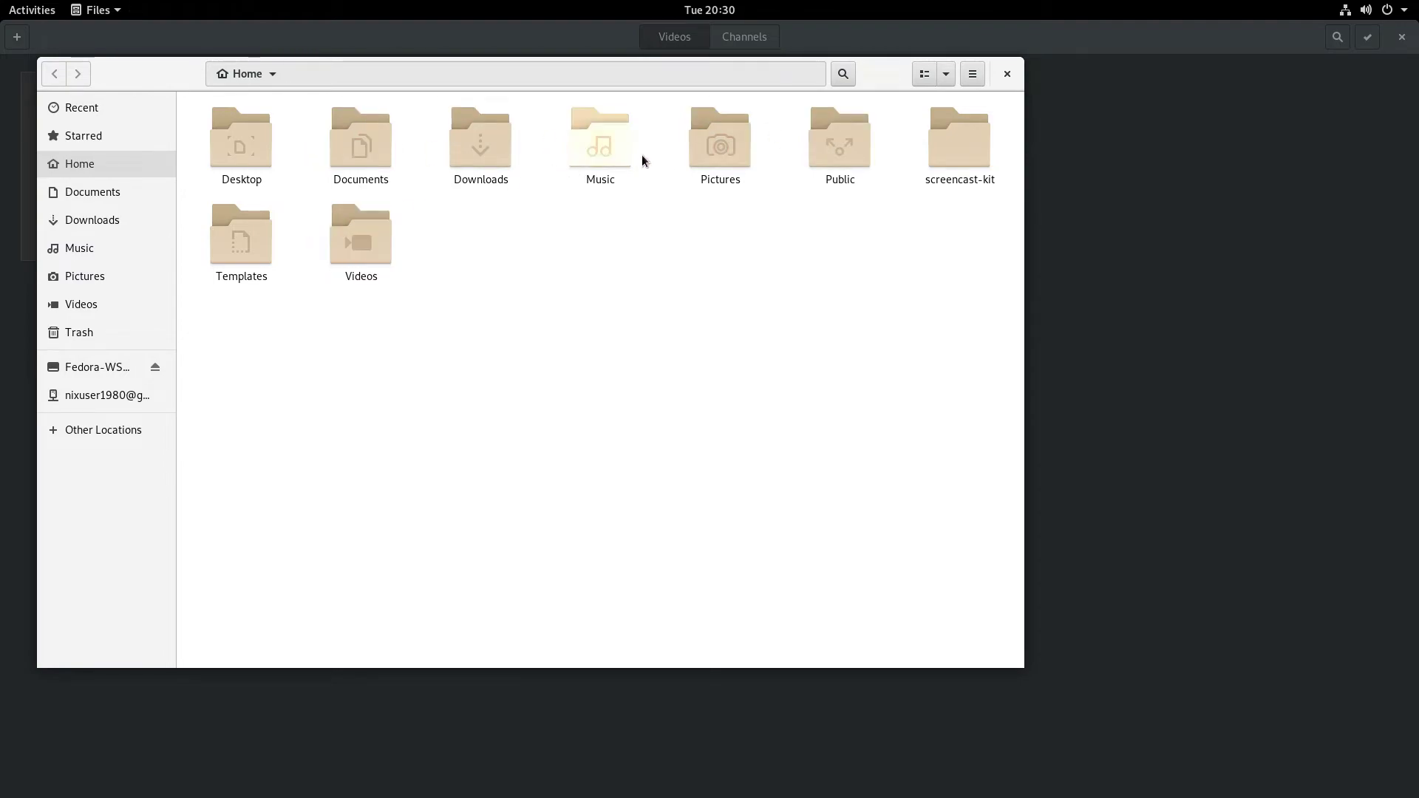
double_click(970, 154)
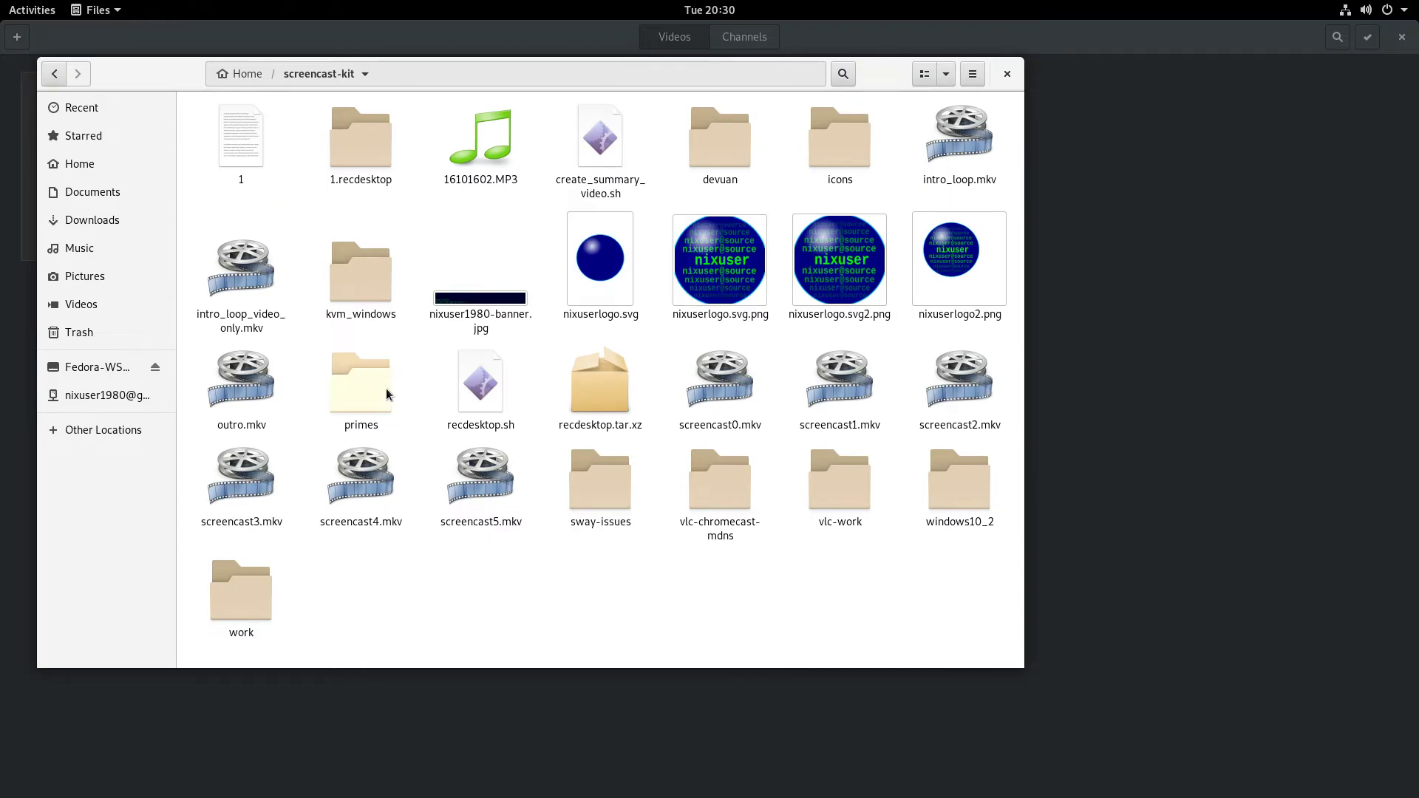
right_click(258, 287)
click(282, 292)
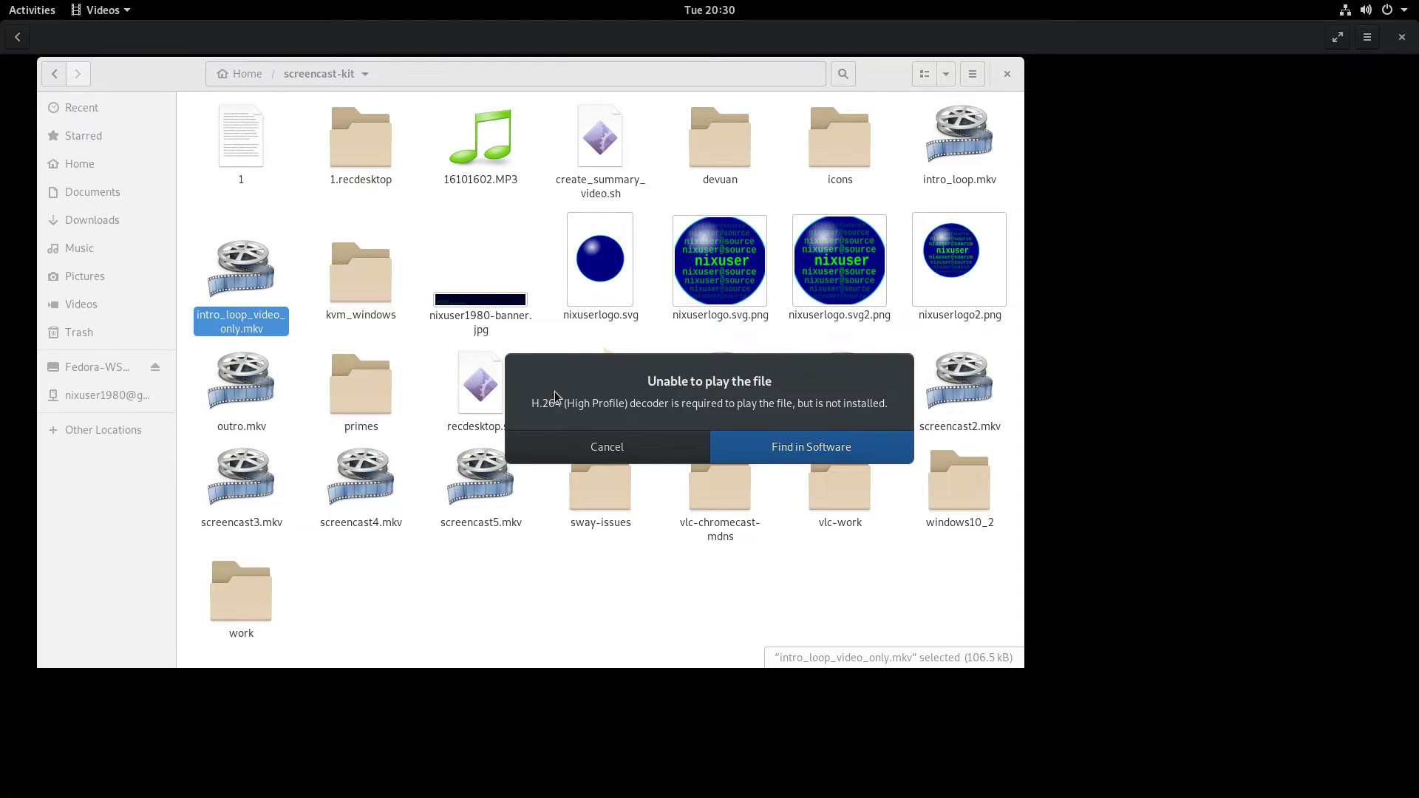
click(553, 449)
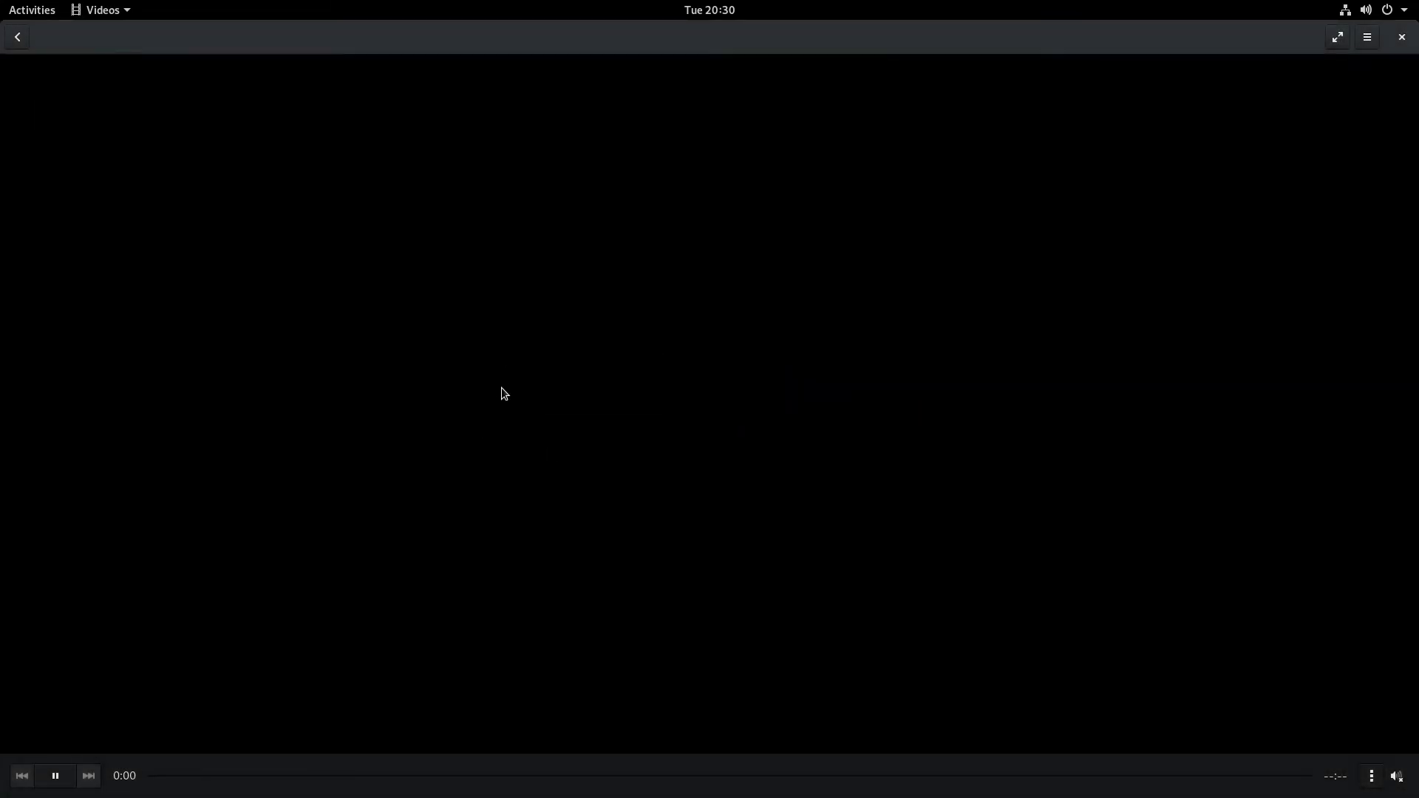
click(1402, 38)
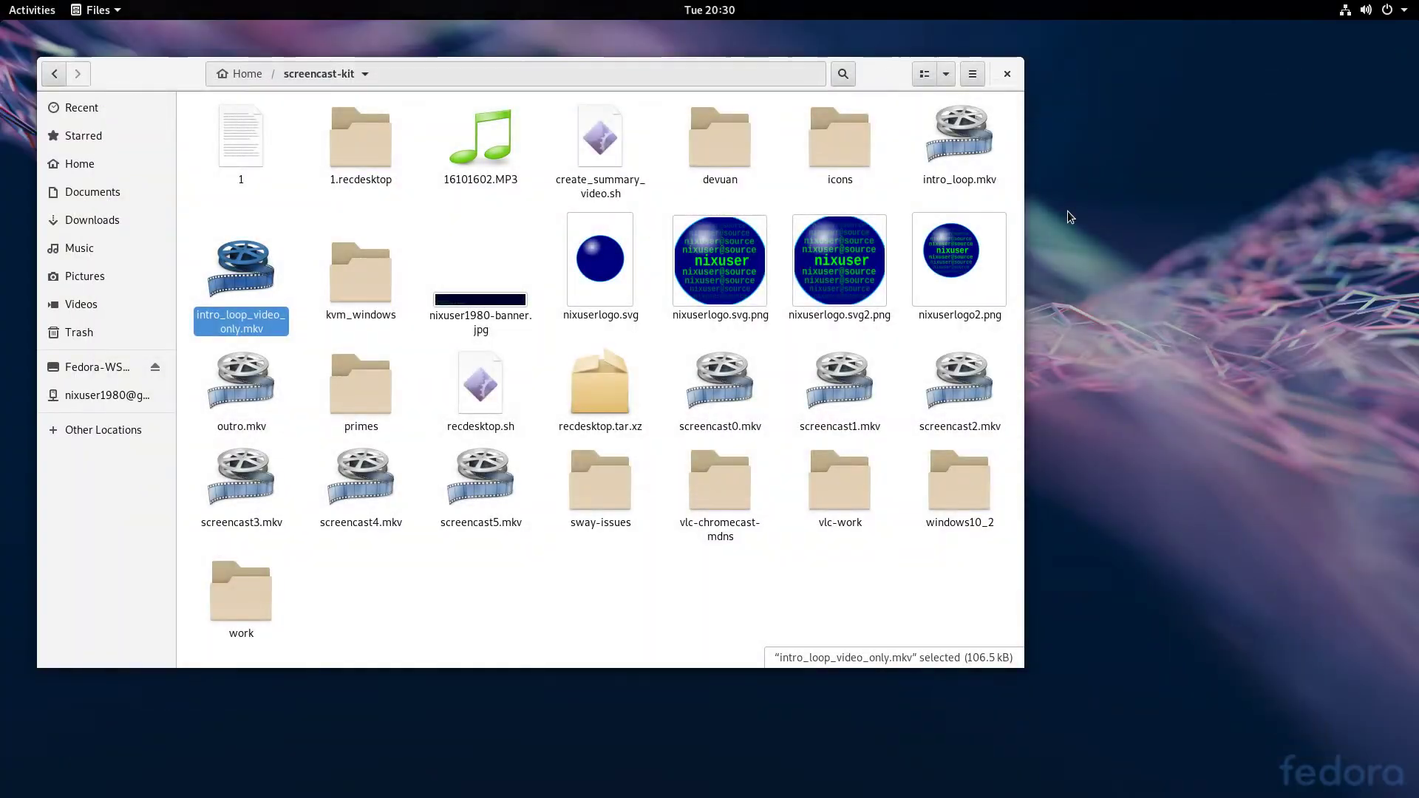
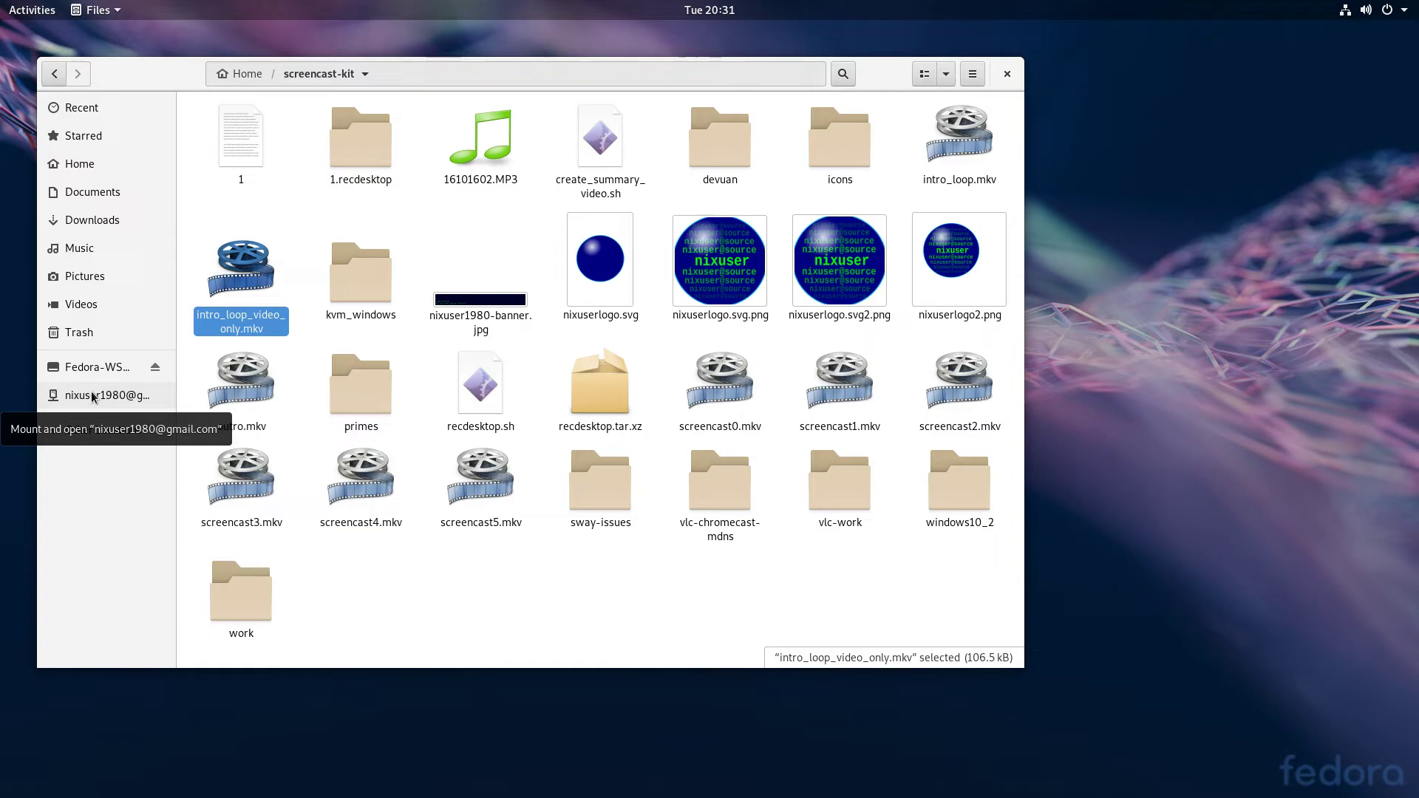
Mount the online account's storage in Files and turn off the wired network connection
click(92, 398)
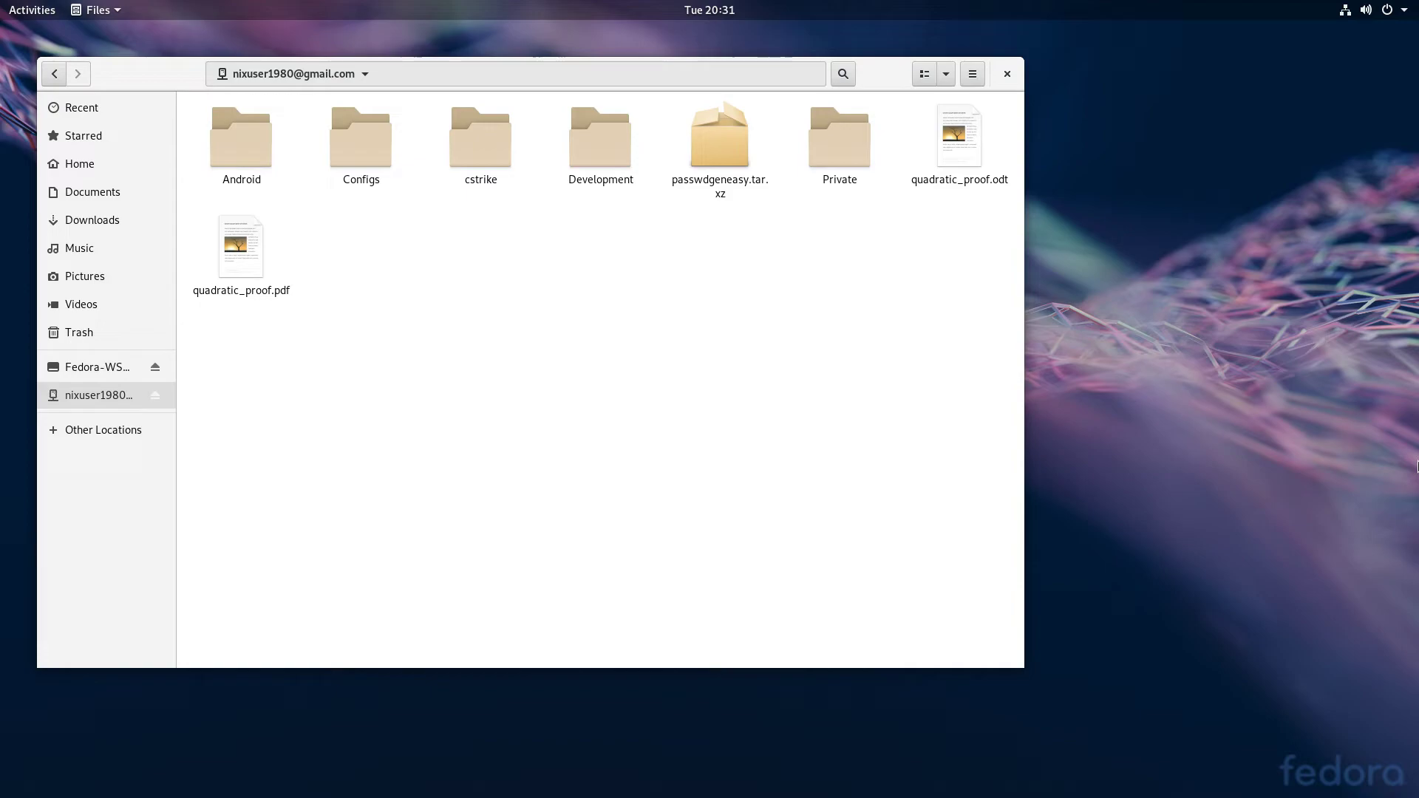
click(1350, 9)
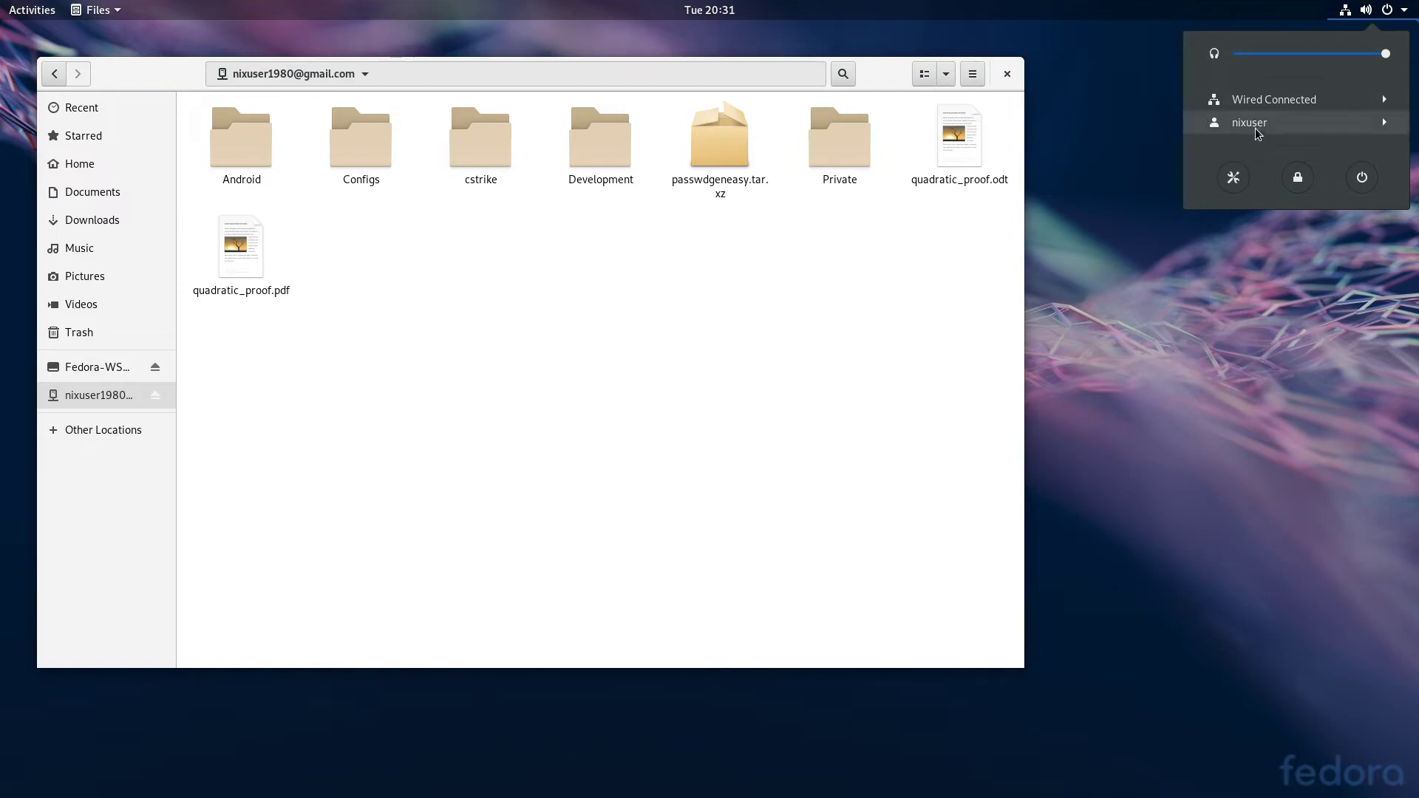
click(1261, 102)
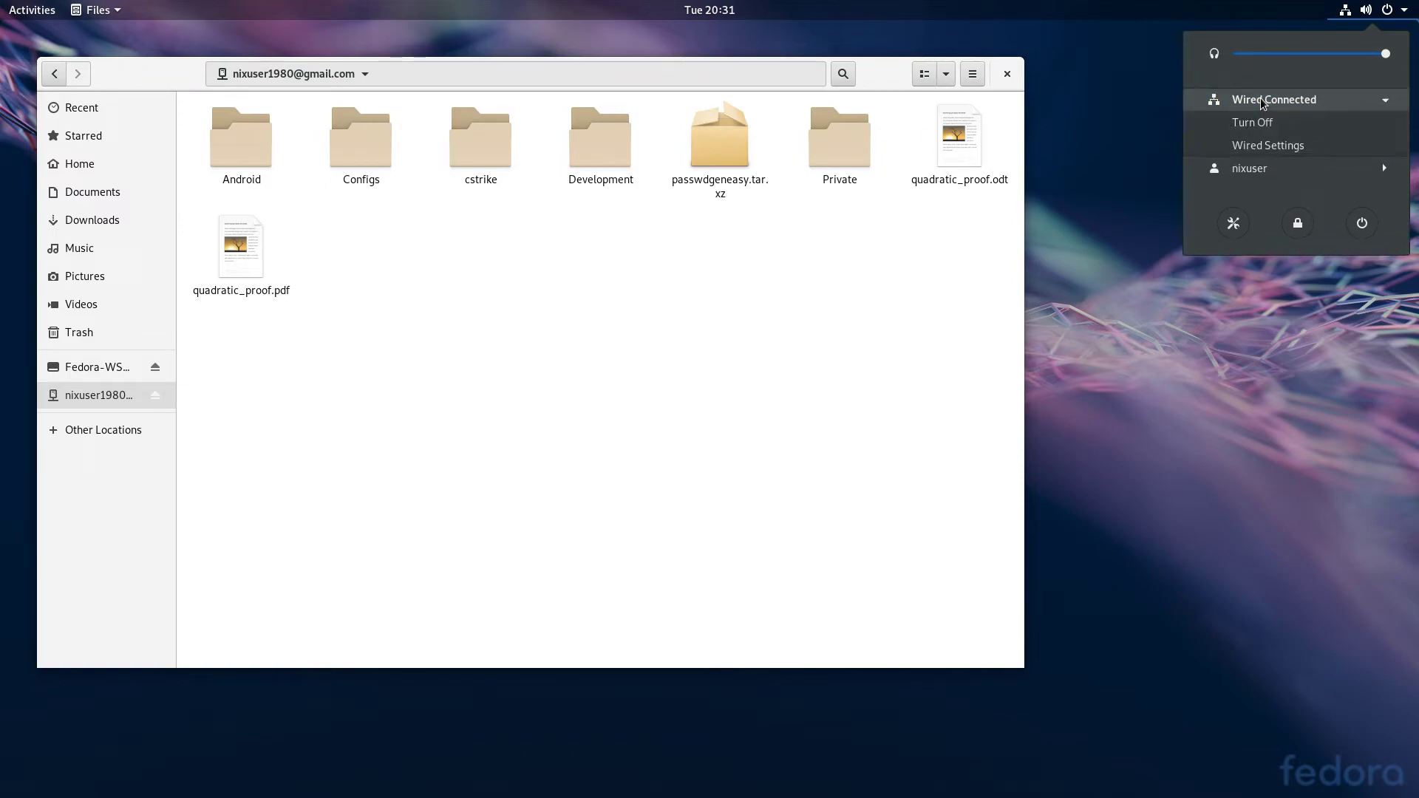
click(1254, 123)
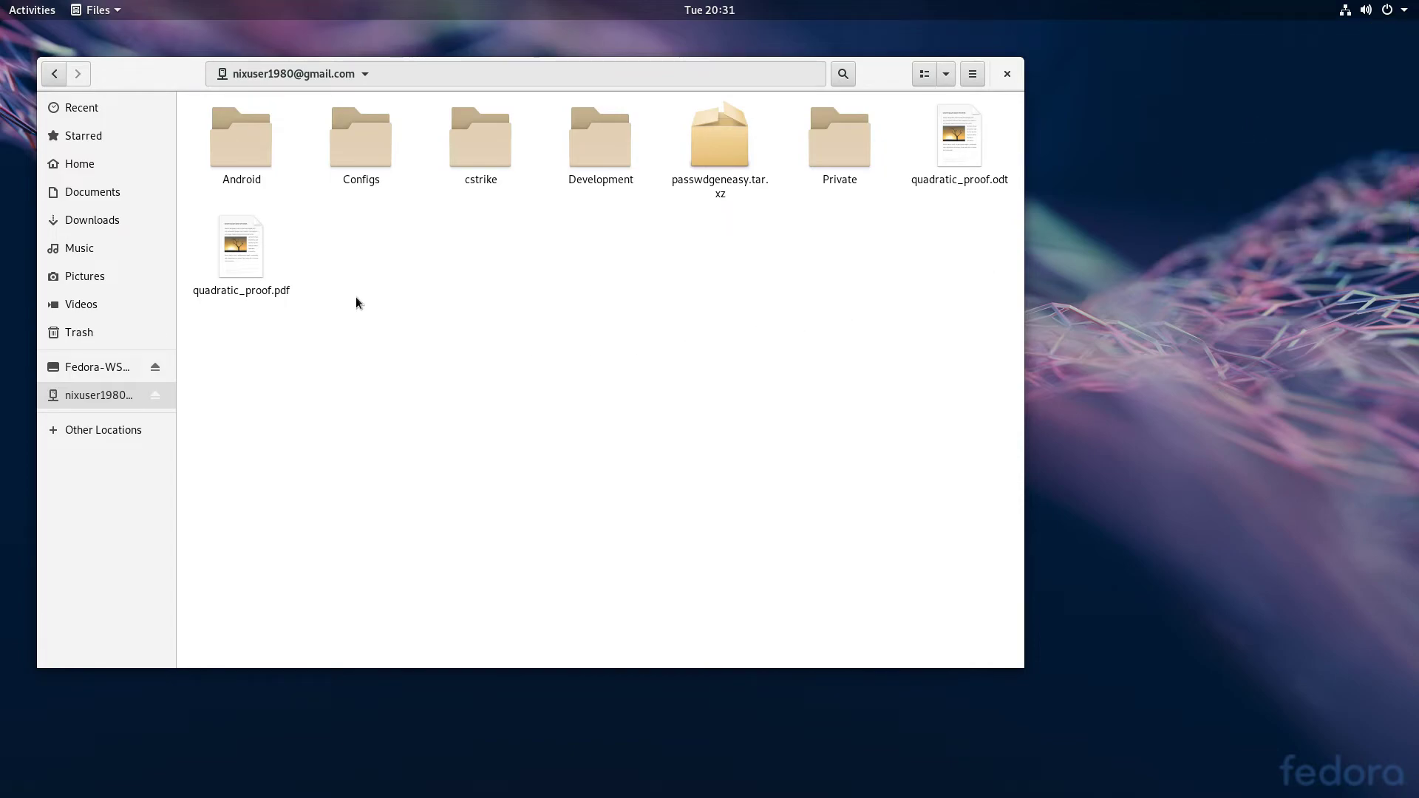
Try to open quadratic_proof.pdf from the online storage with Document Viewer while offline, and close the viewer
right_click(261, 259)
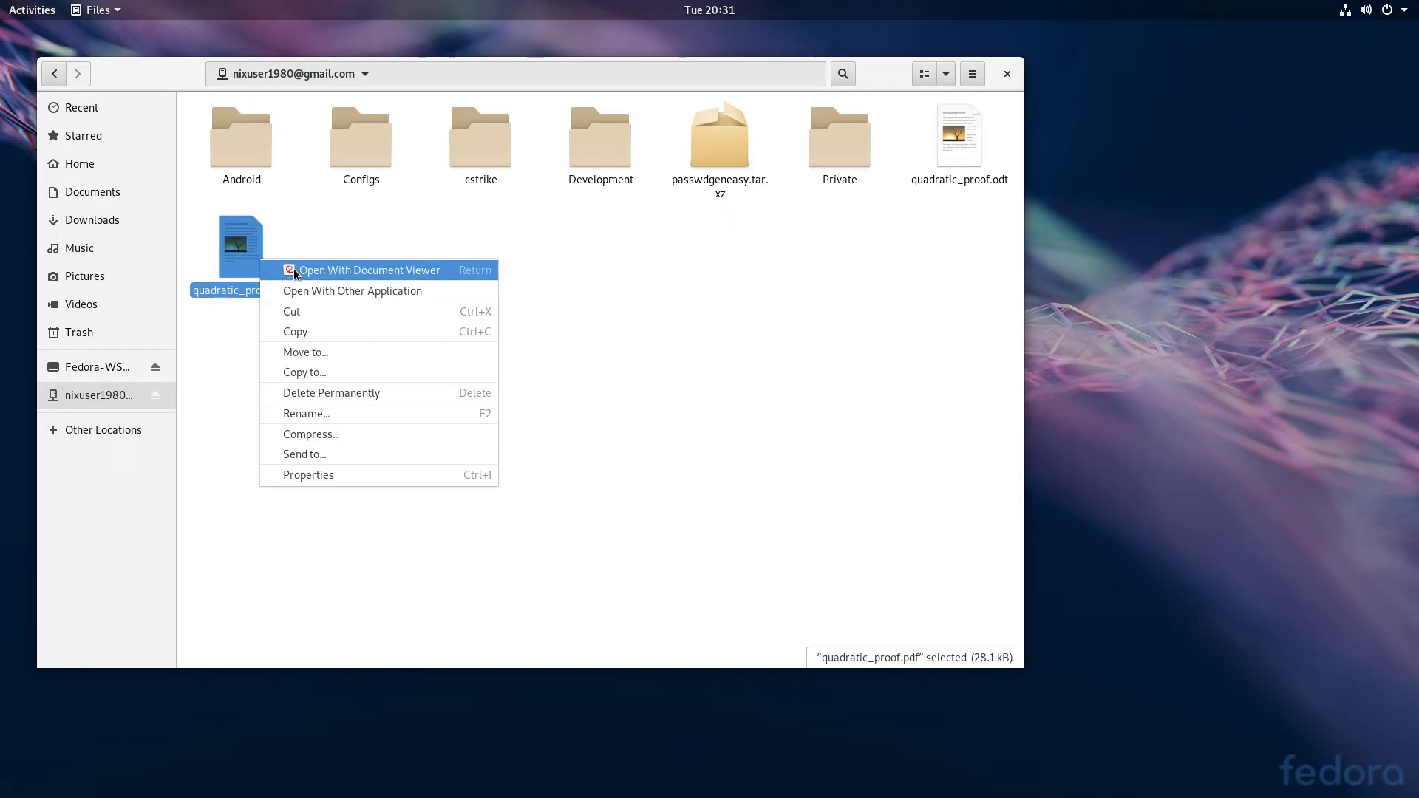
click(567, 231)
right_click(248, 261)
click(285, 275)
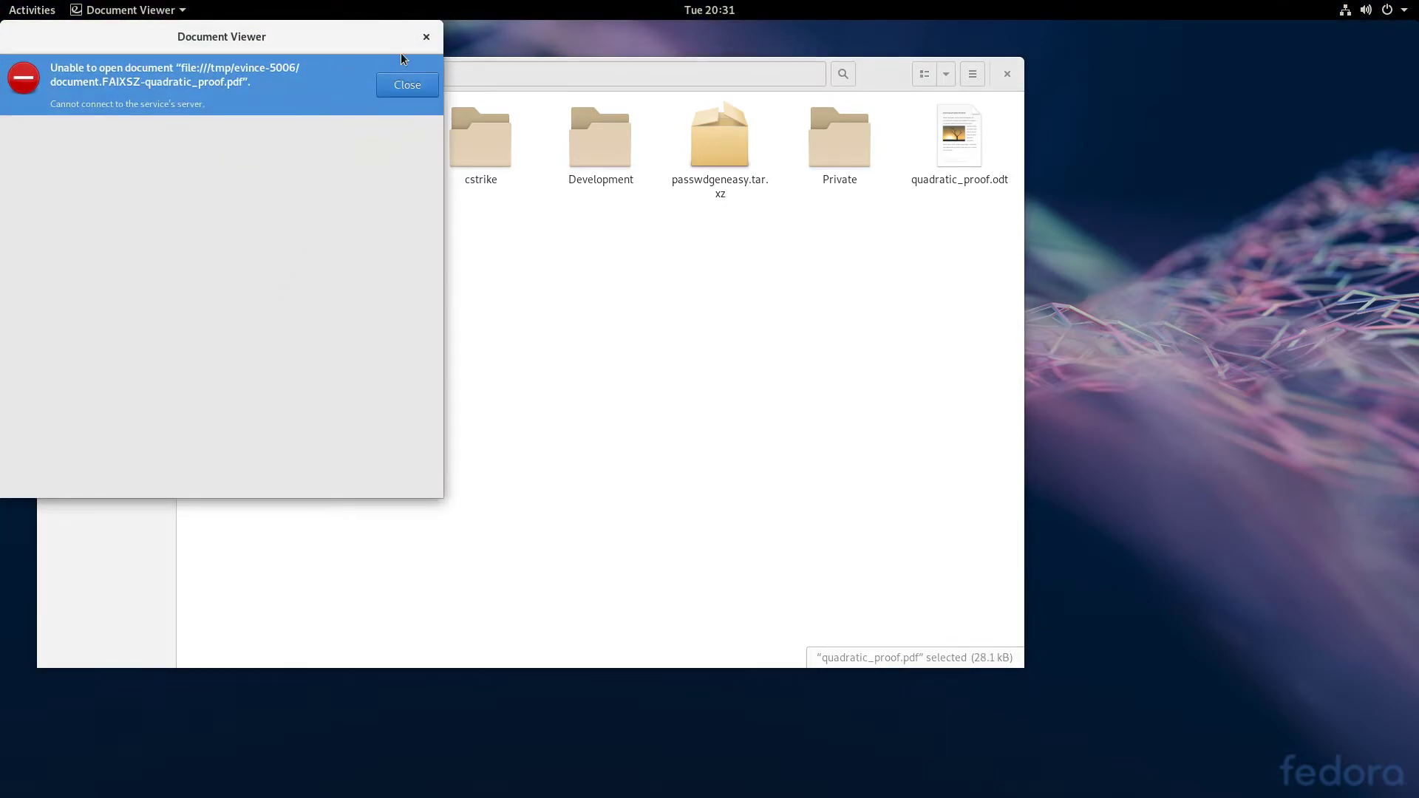
click(426, 37)
click(517, 336)
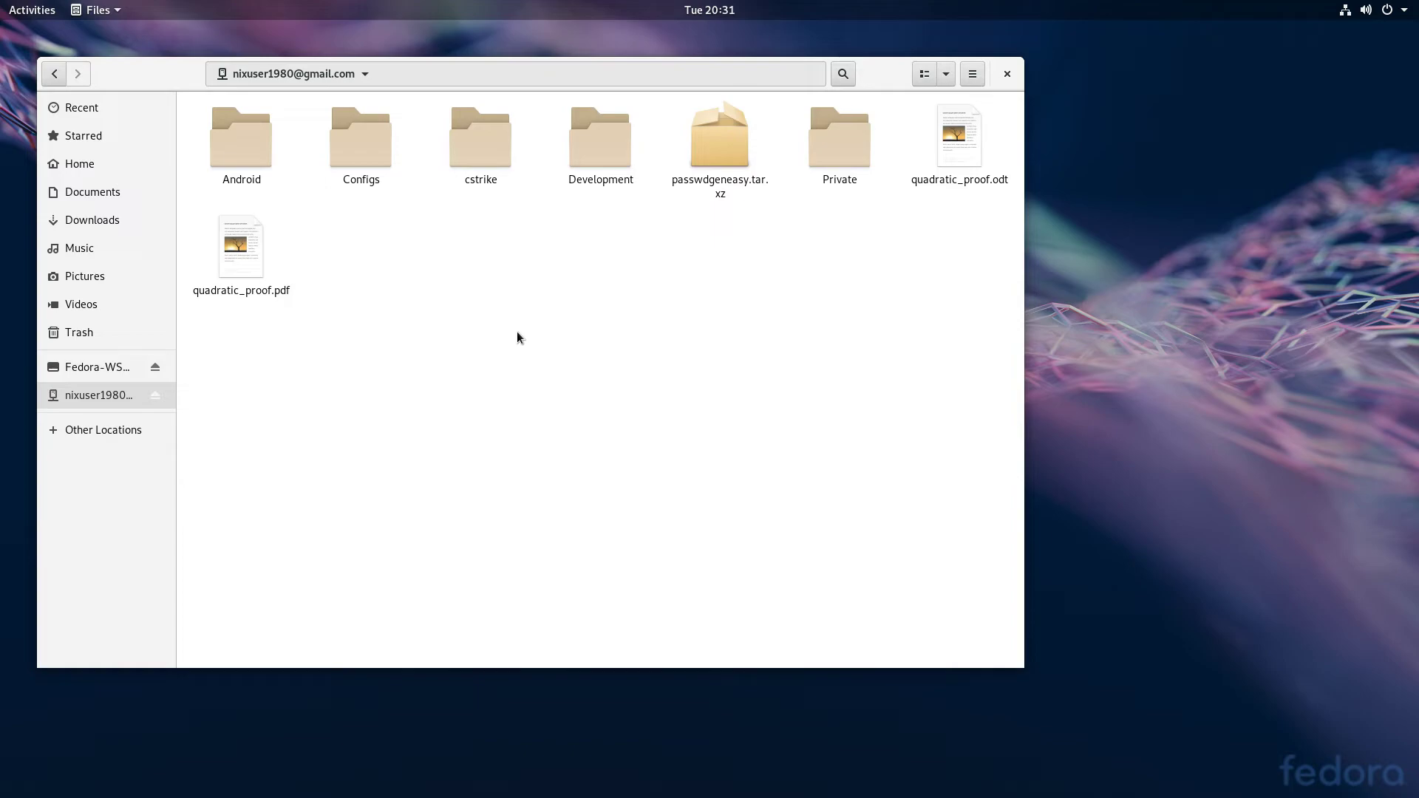
Turn the wired network connection back on and check its status in the system menu
click(1343, 18)
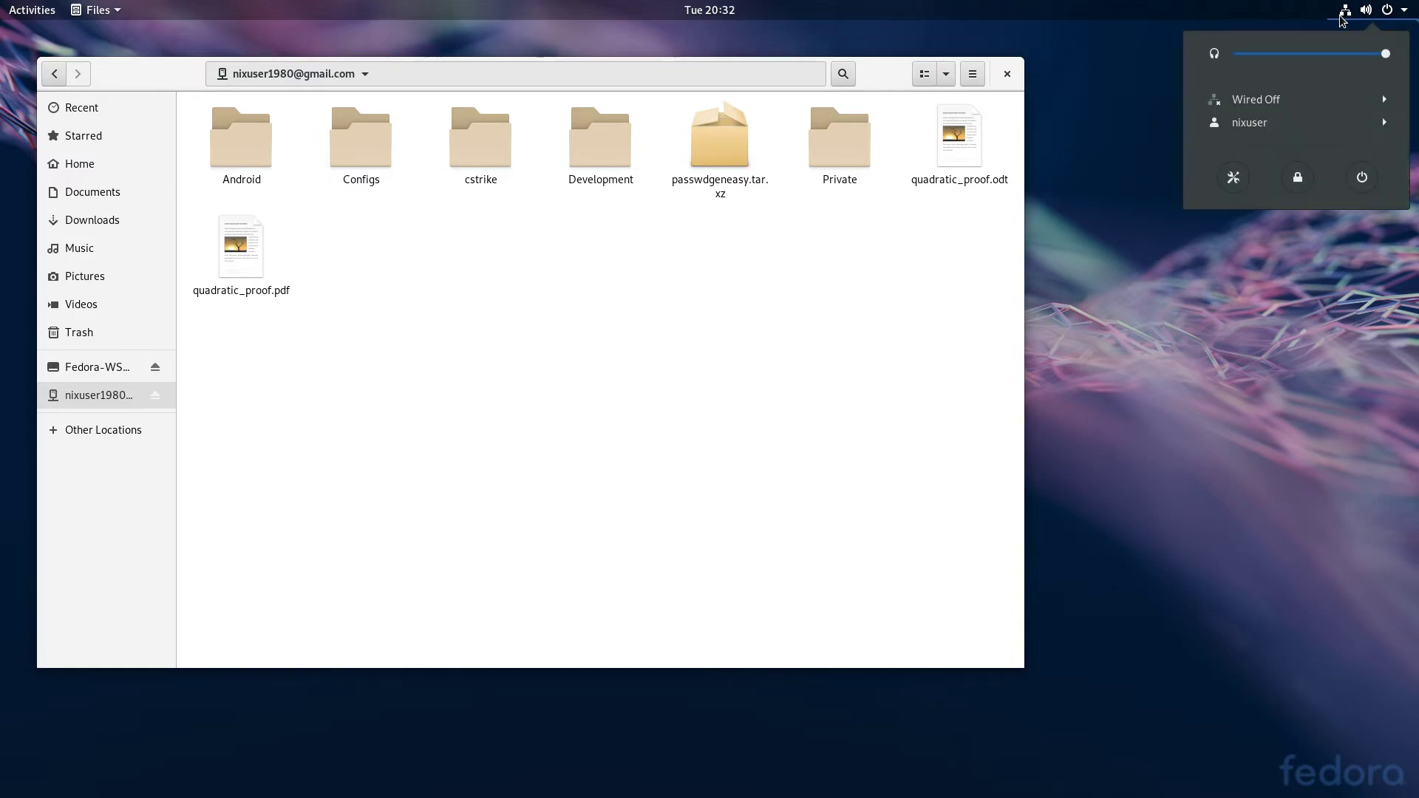
click(1257, 99)
click(1260, 123)
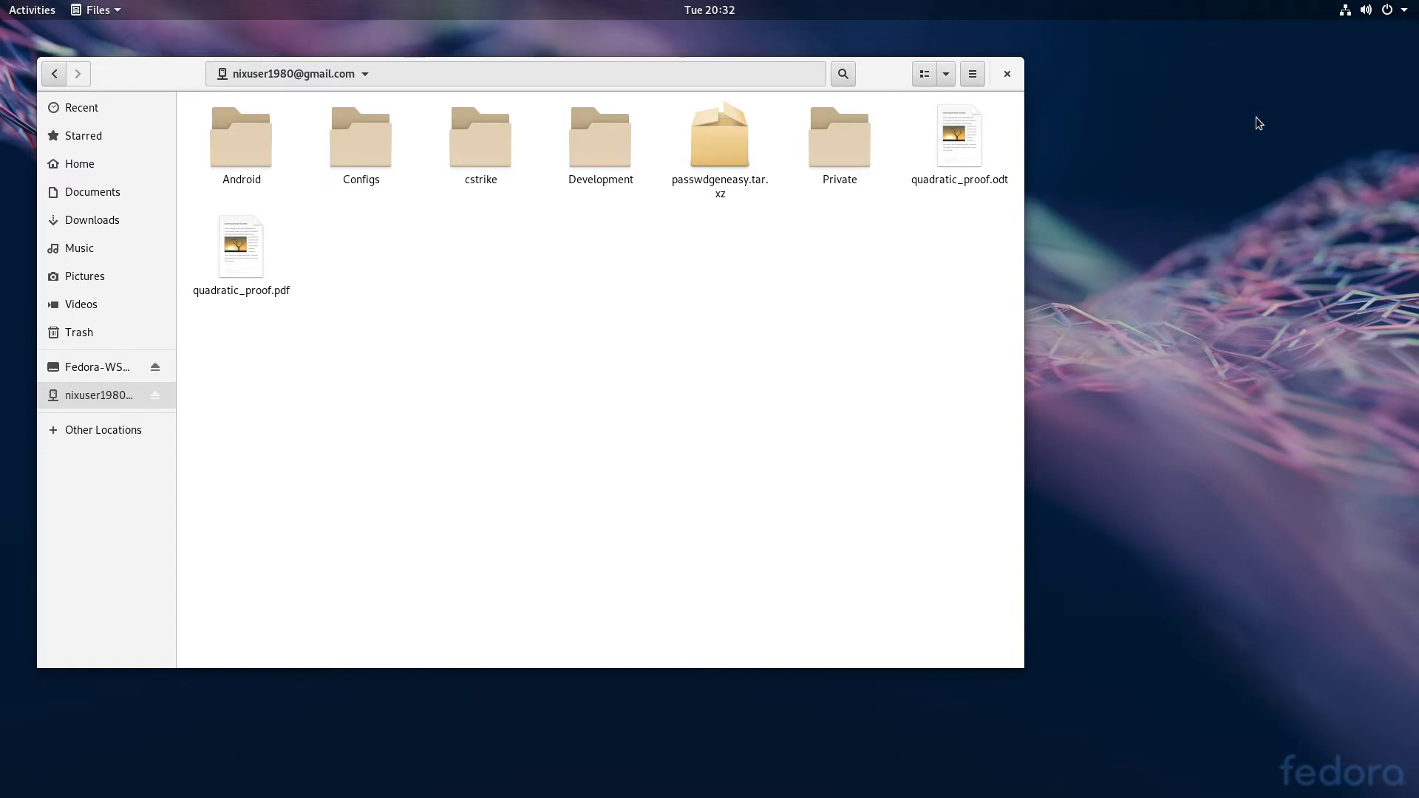
click(1344, 14)
click(1342, 17)
View quadratic_proof.pdf from the online storage in Document Viewer, close it, and deselect the file
right_click(276, 252)
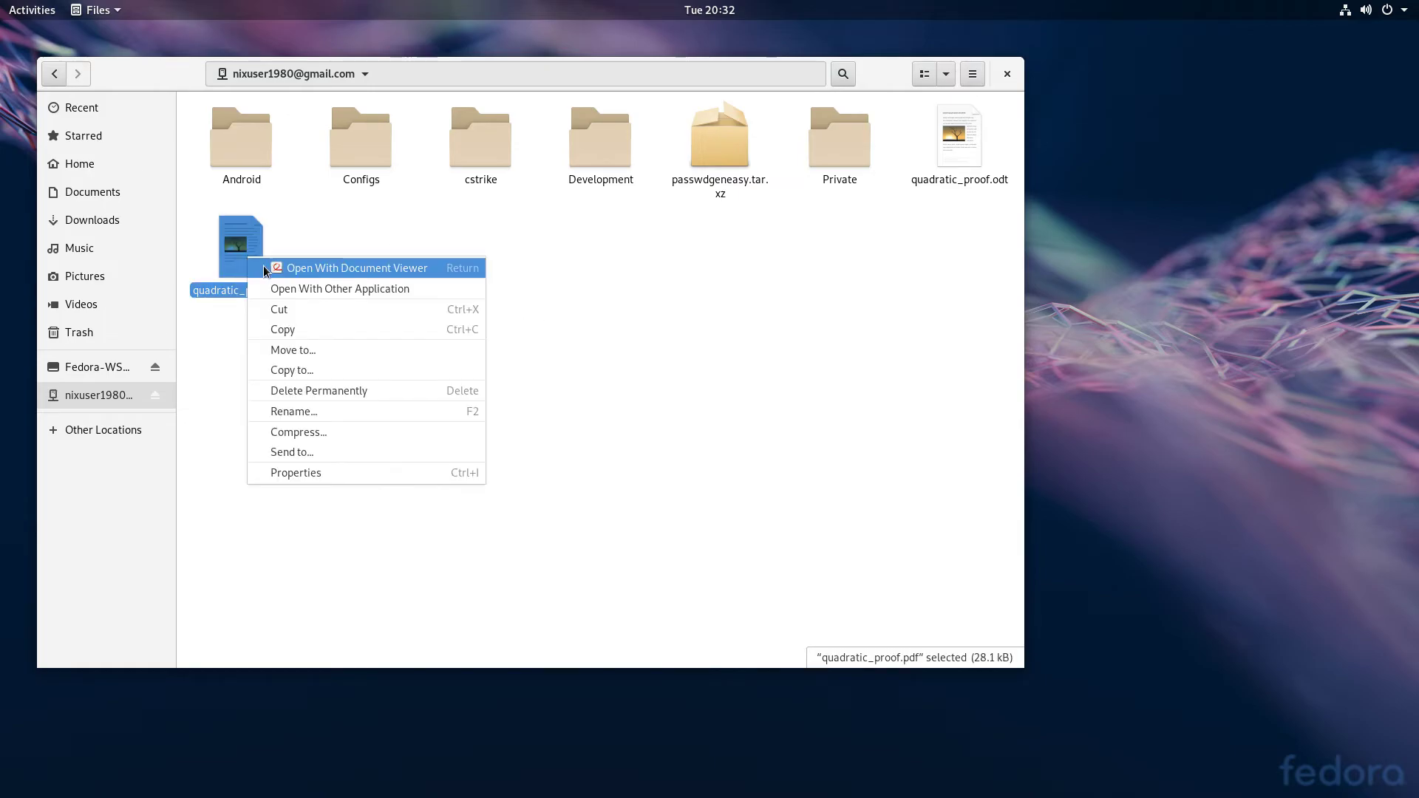
click(289, 269)
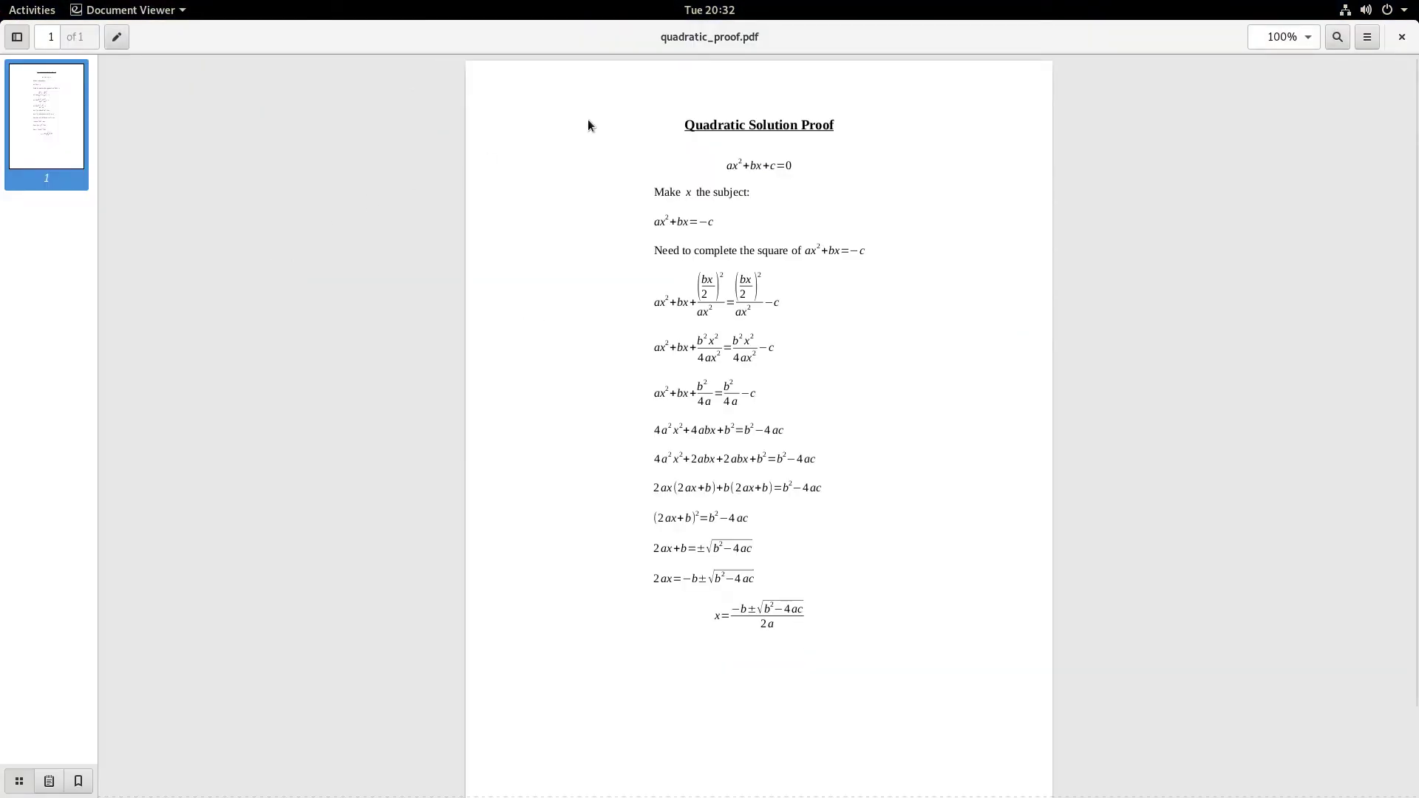
click(1394, 37)
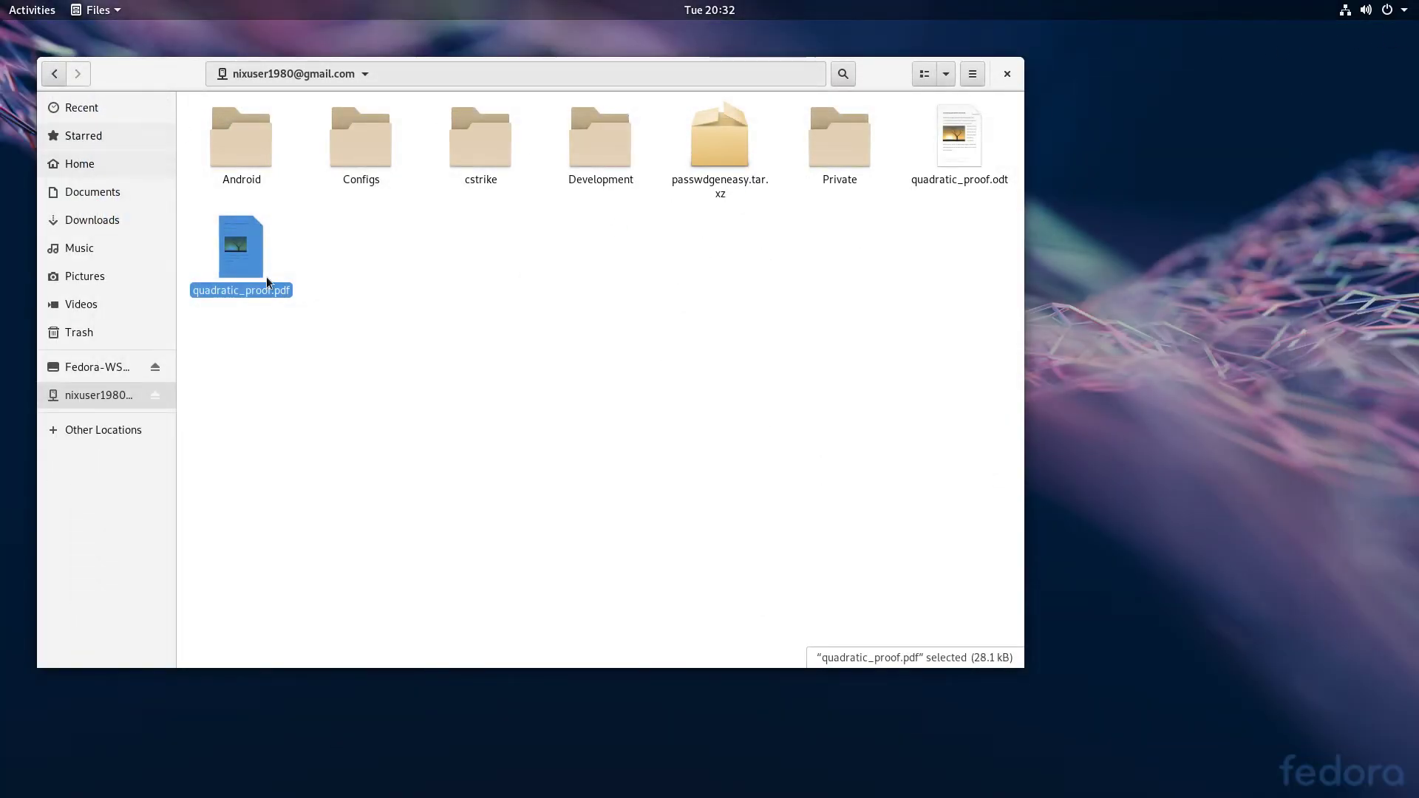
click(941, 339)
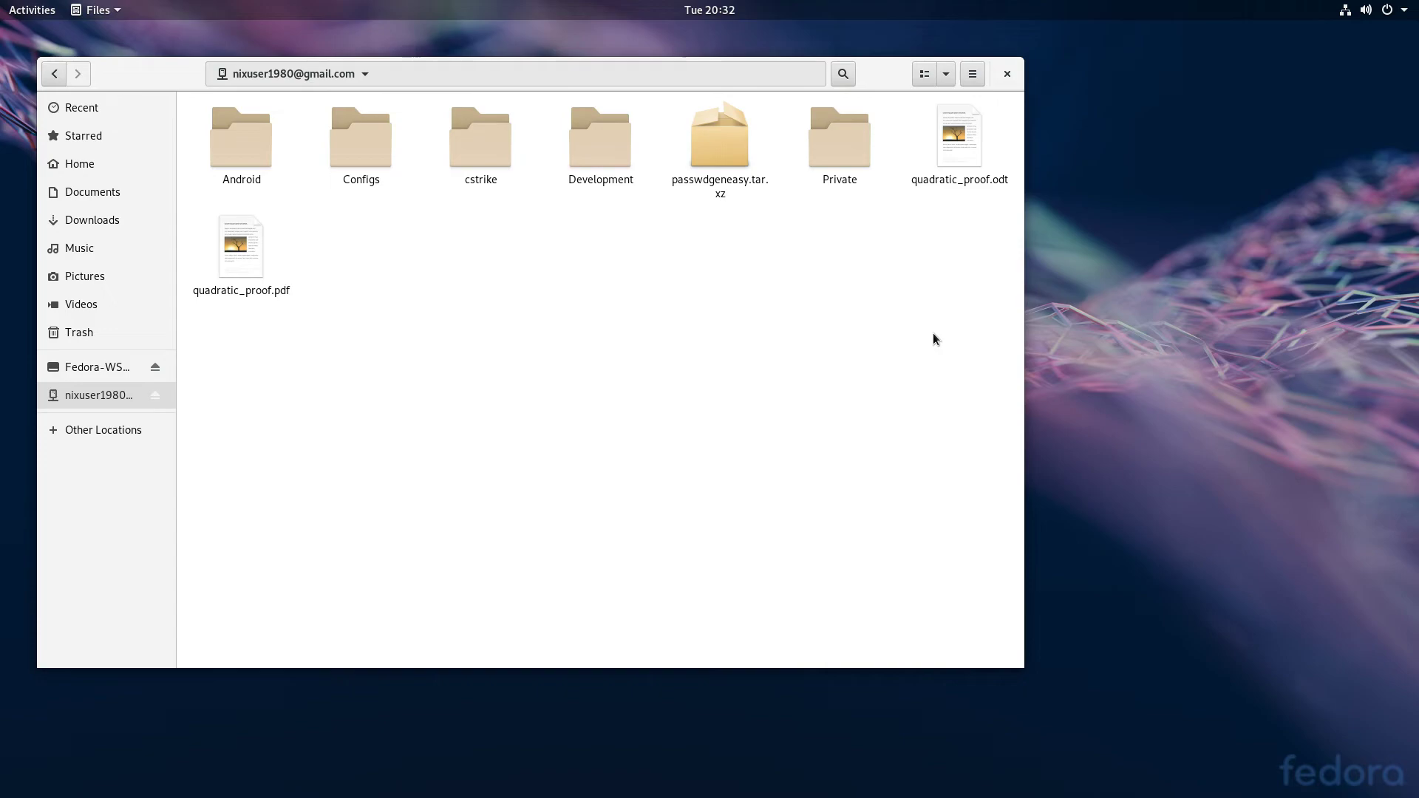
Close Files and launch Boxes from the full application list
click(1004, 77)
mouse_move(1, 2)
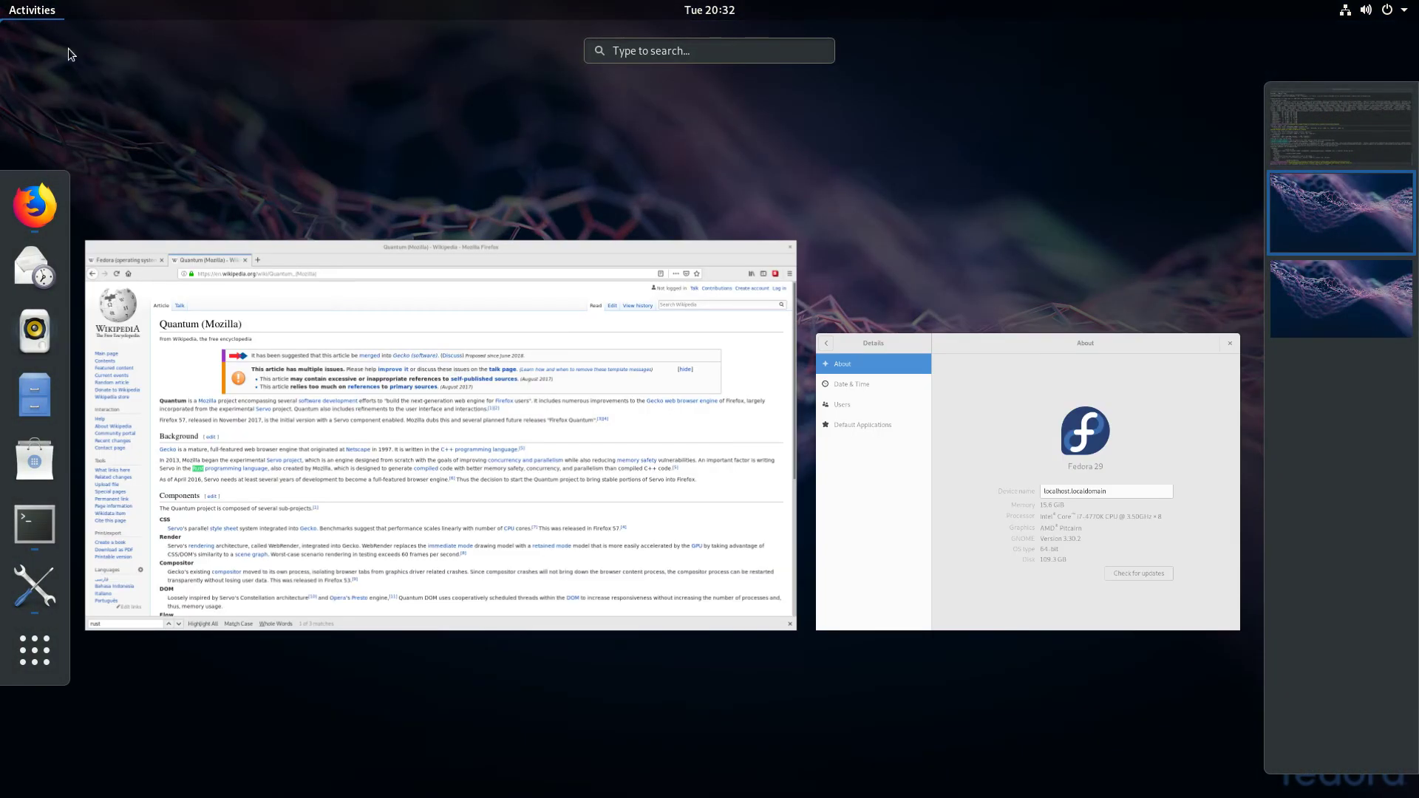
click(34, 650)
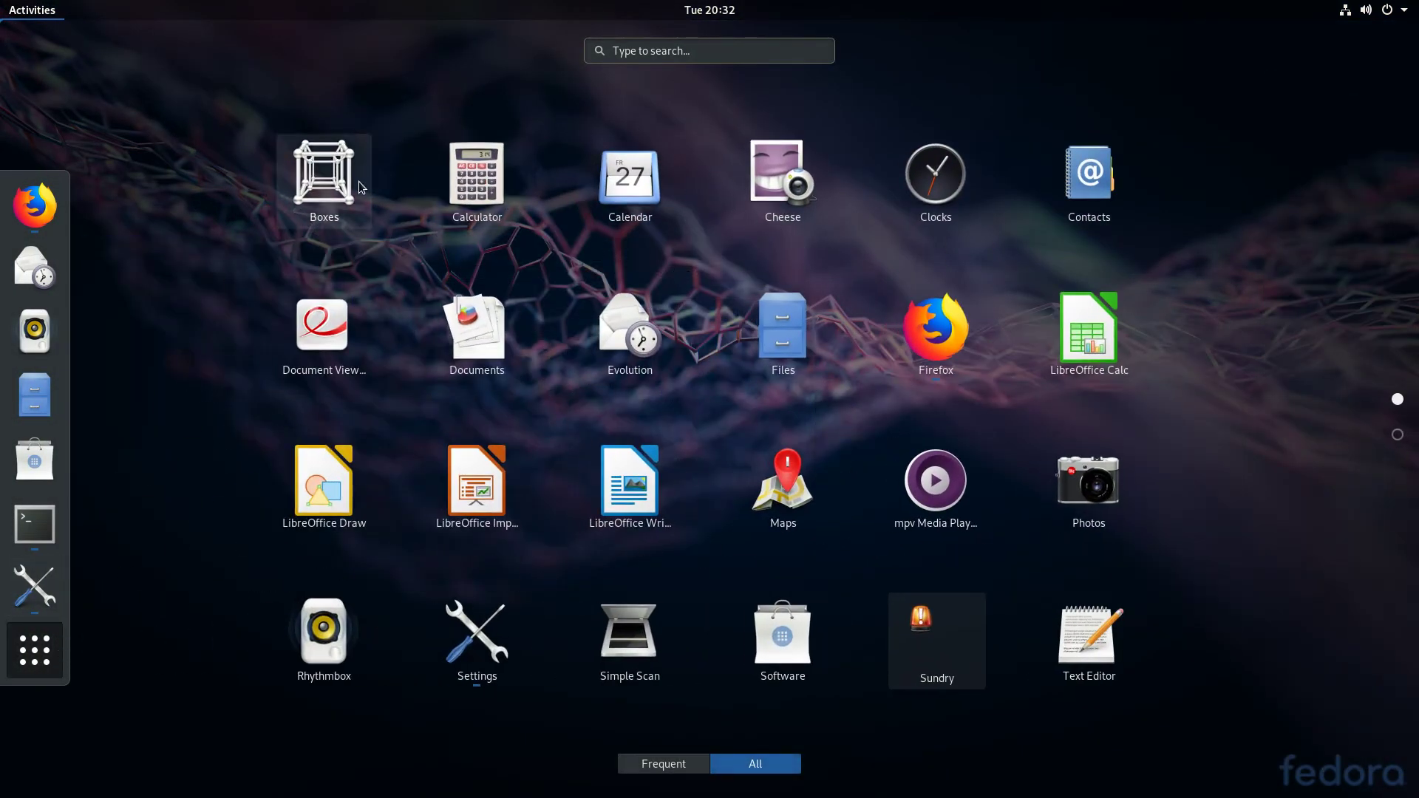
click(360, 184)
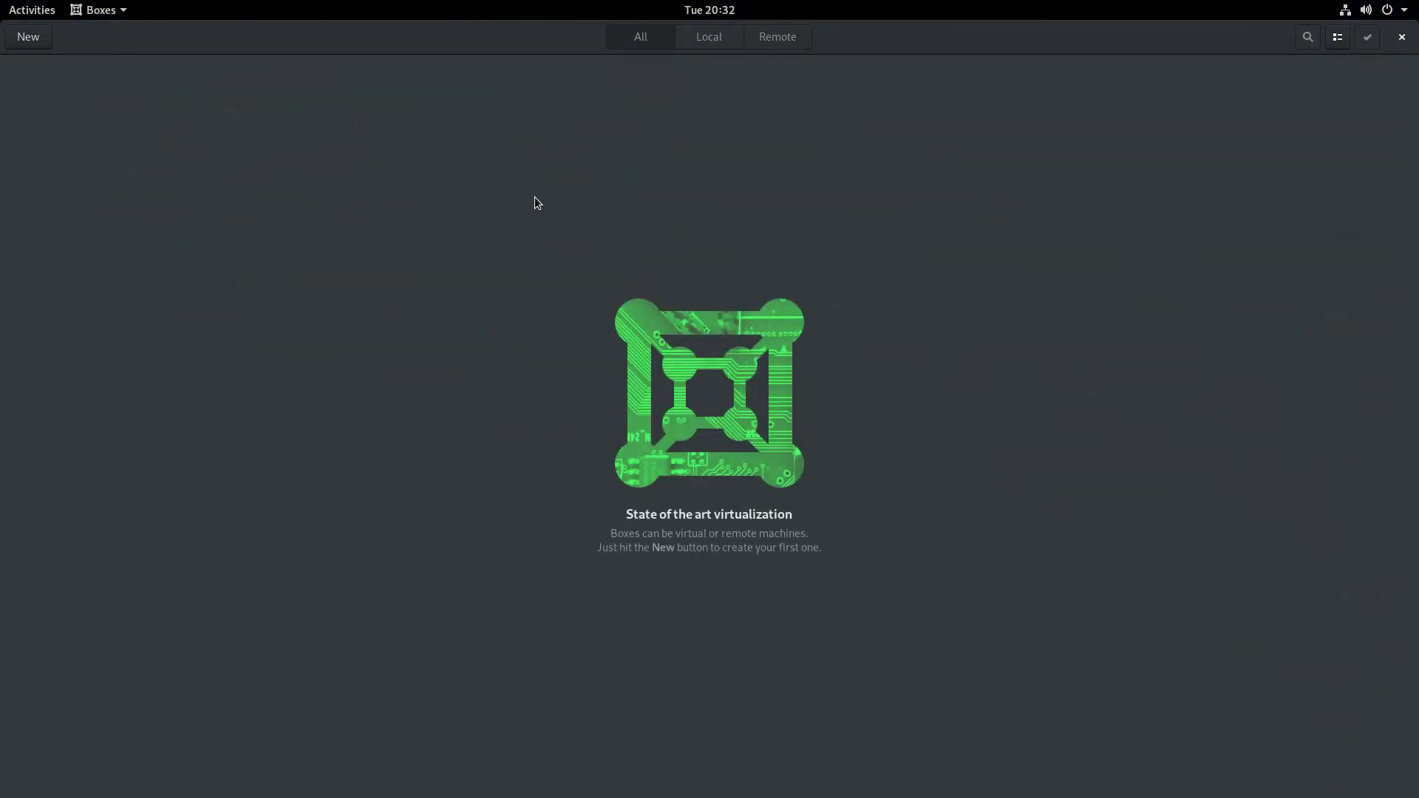
Look through the remote connection and OS download options for a new box, cancel its creation, and close Boxes
click(19, 39)
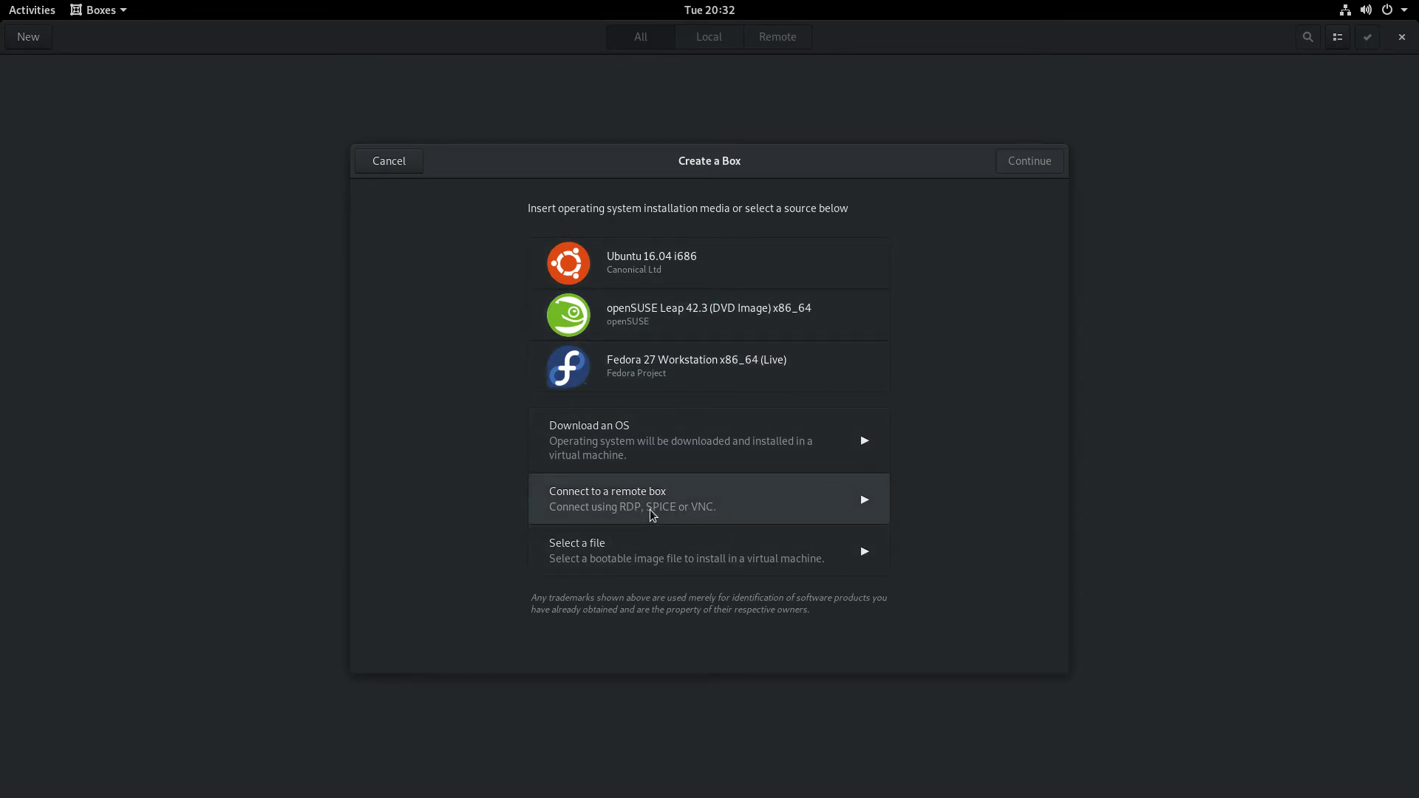
click(793, 503)
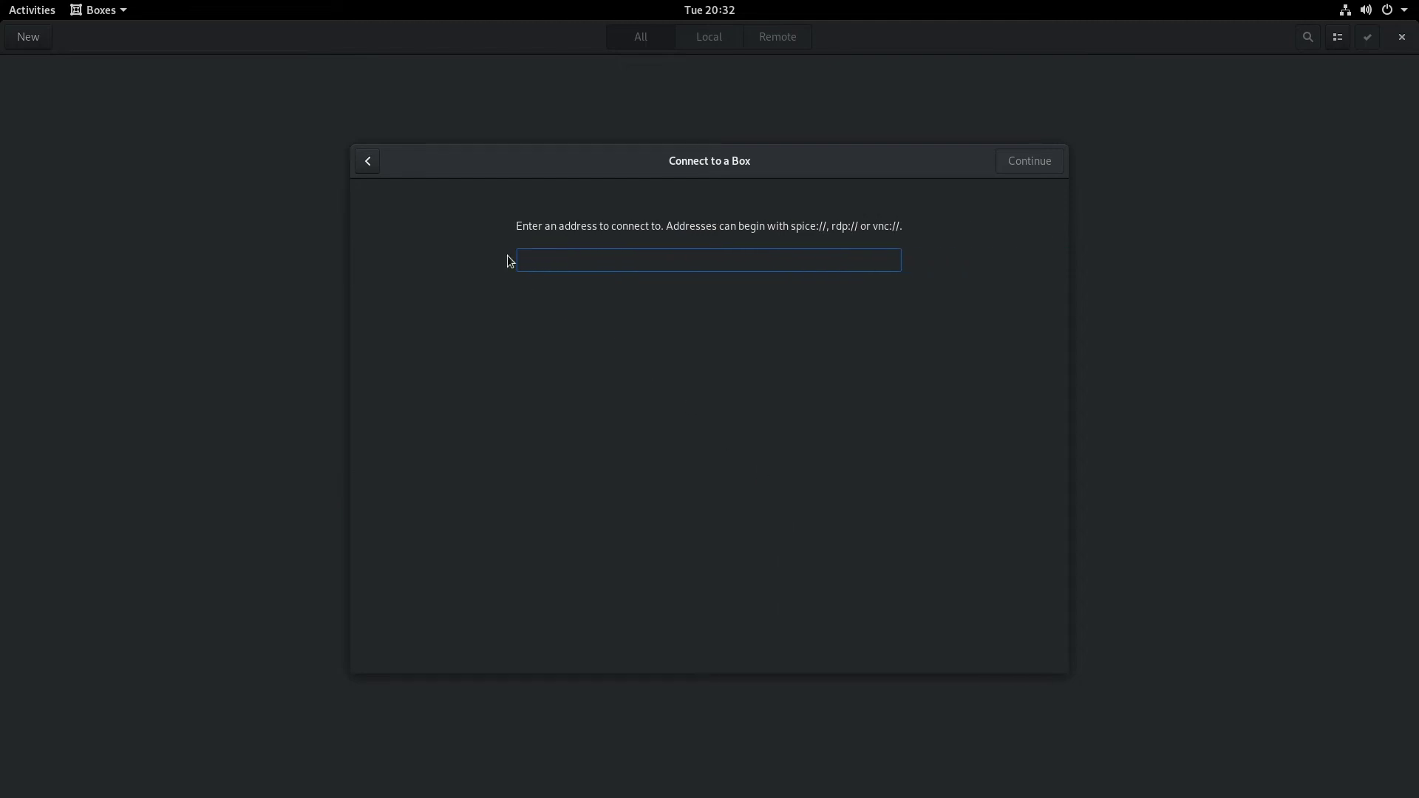
click(375, 164)
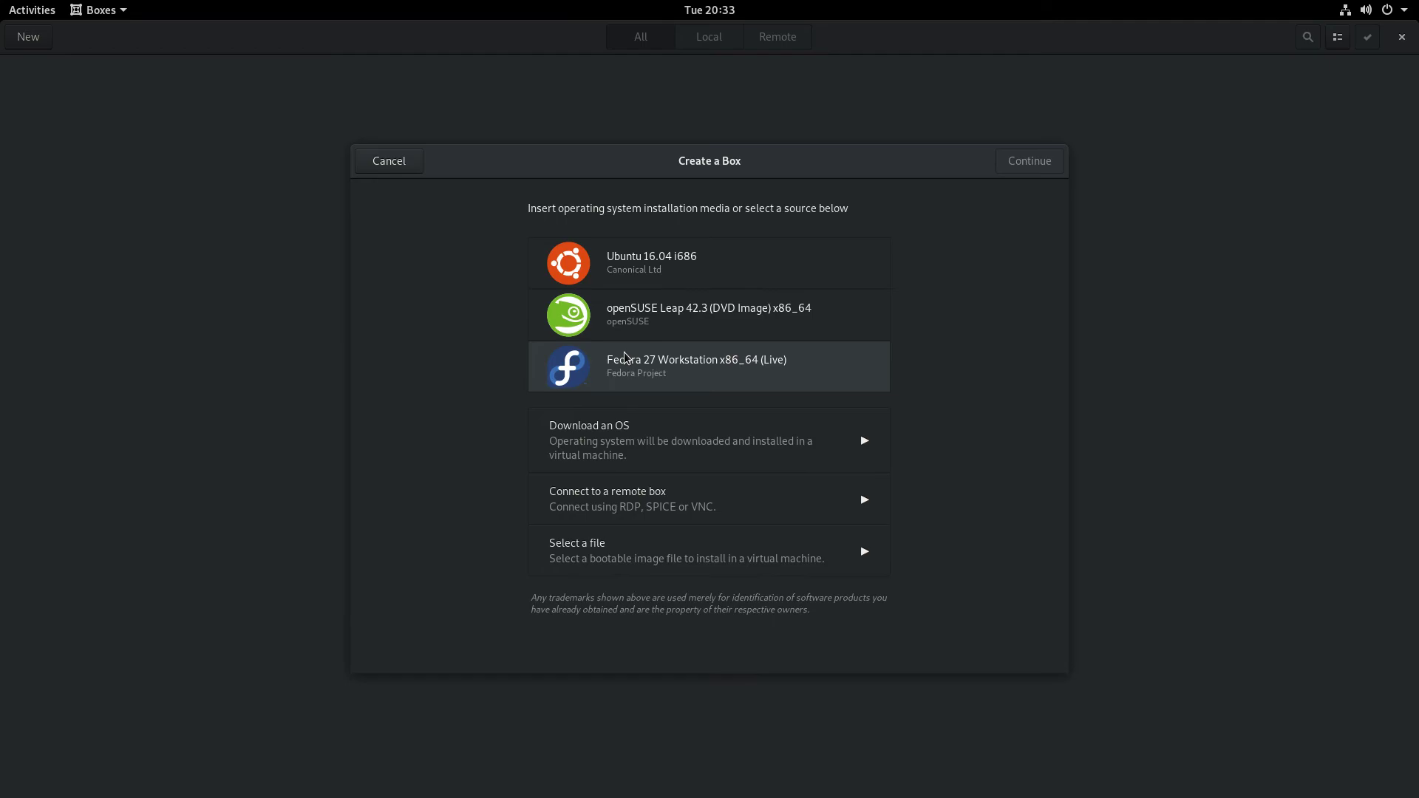
click(802, 425)
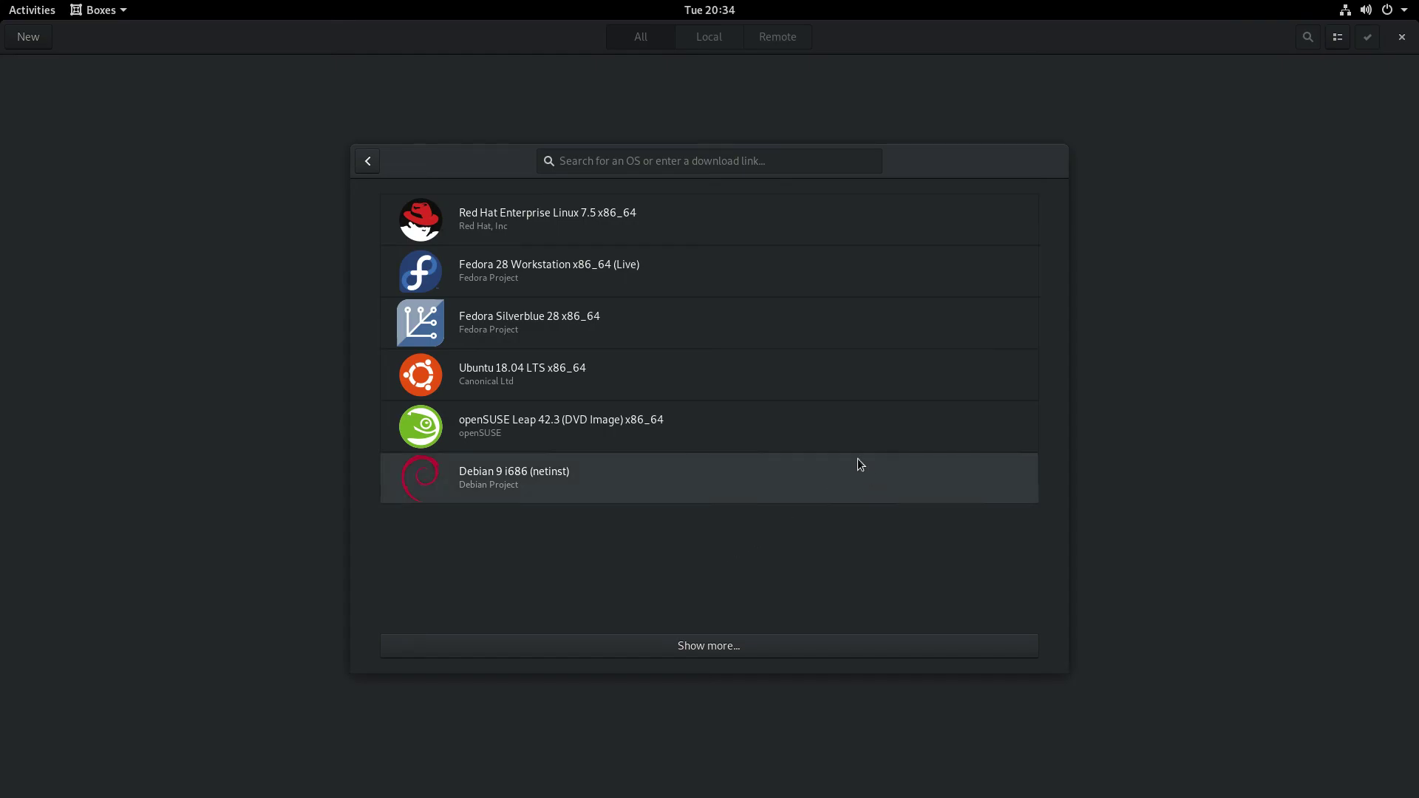
click(370, 163)
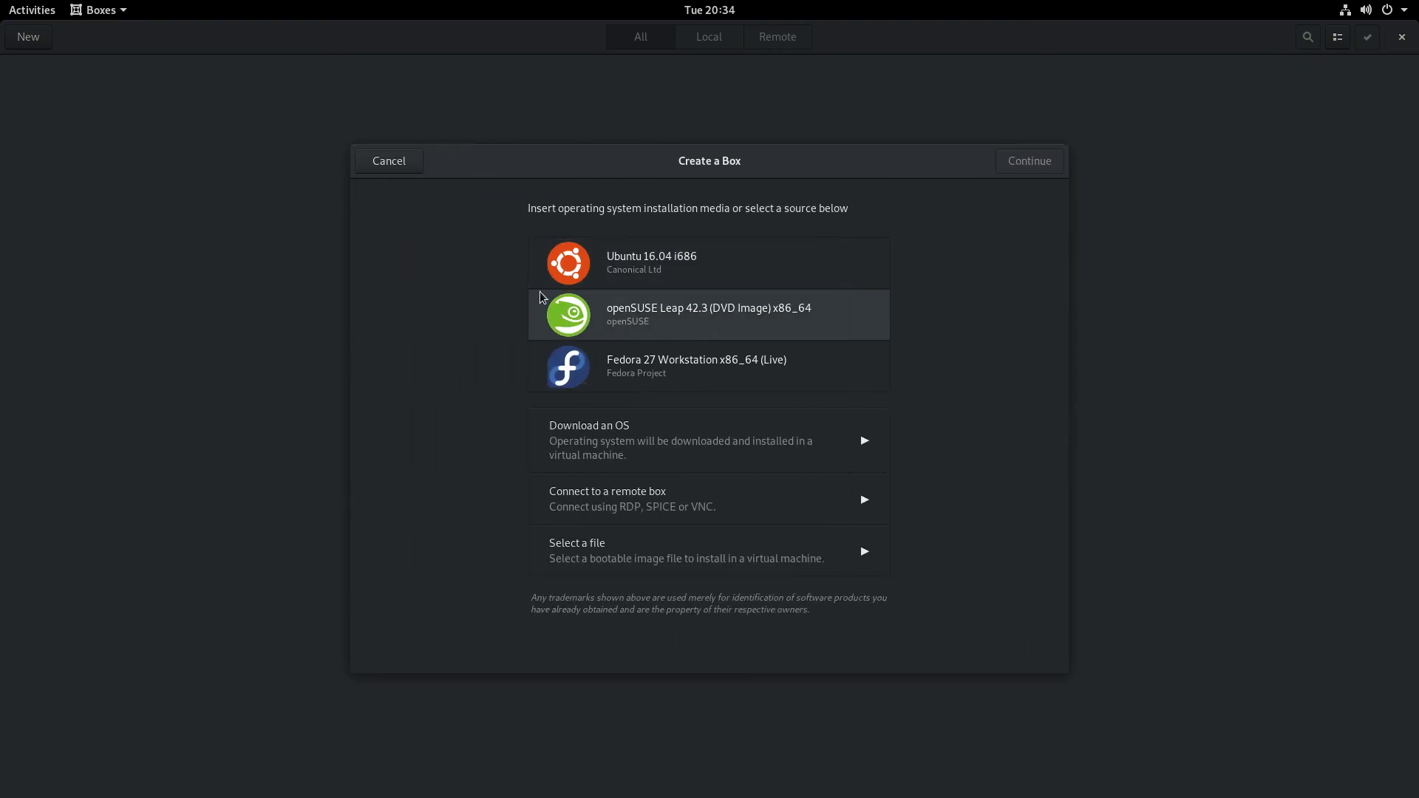
click(386, 161)
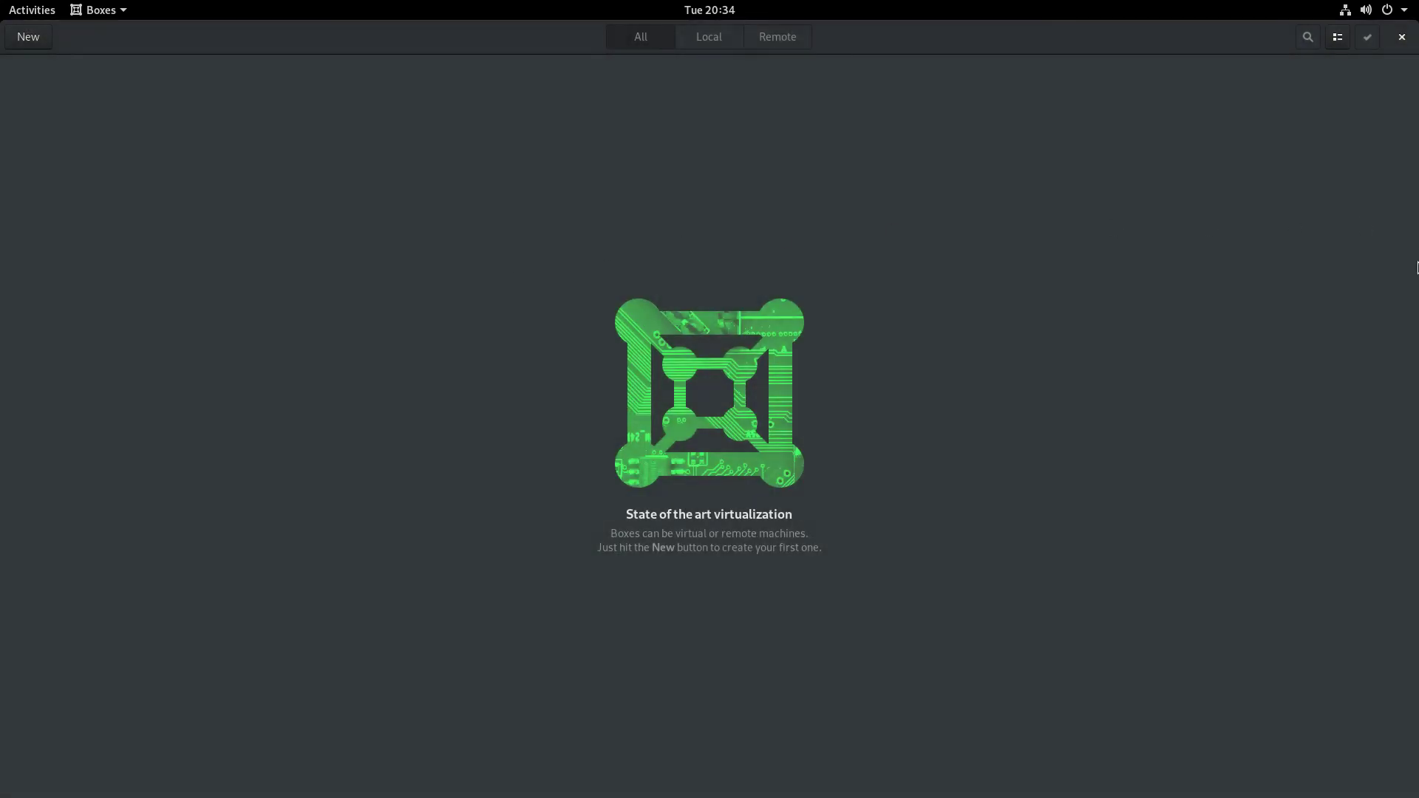
click(1401, 36)
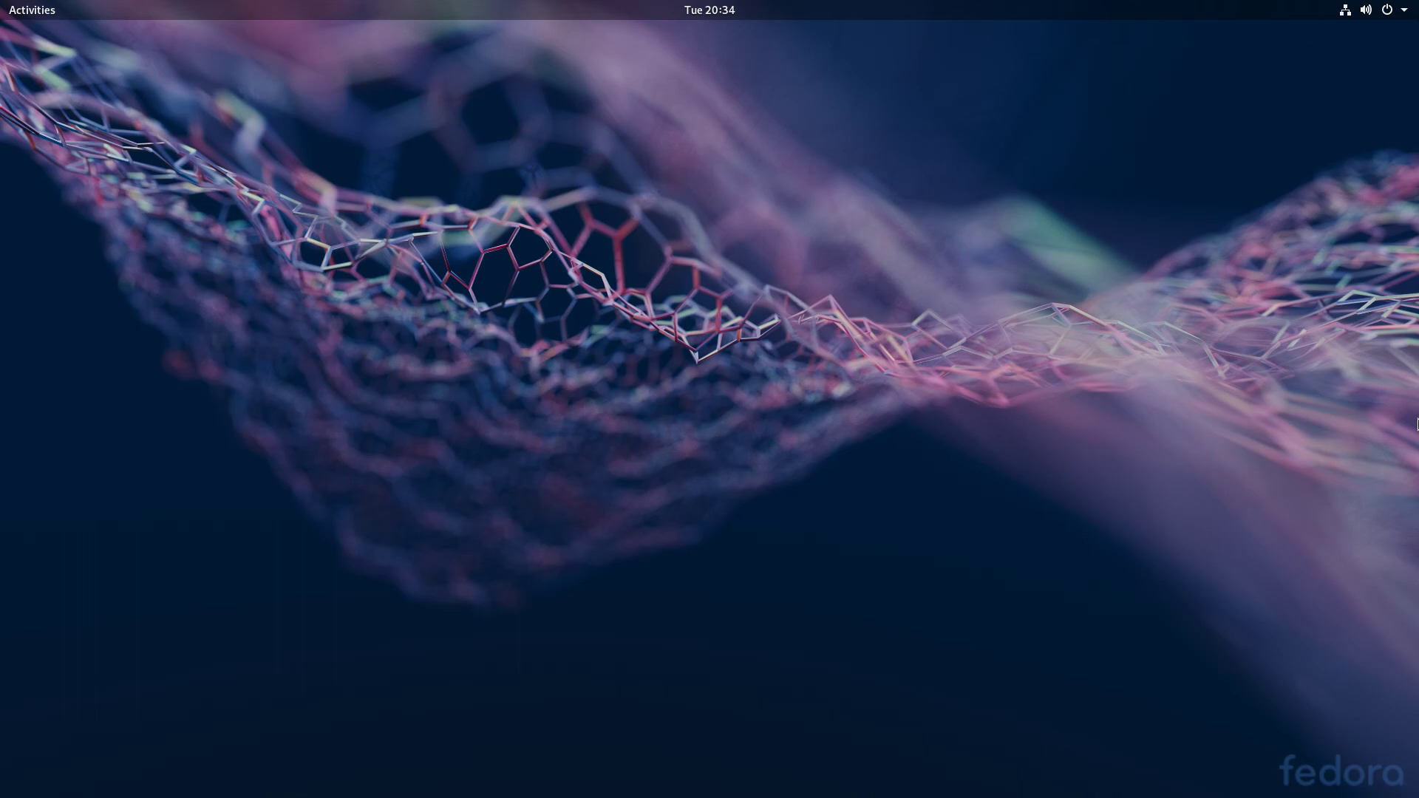